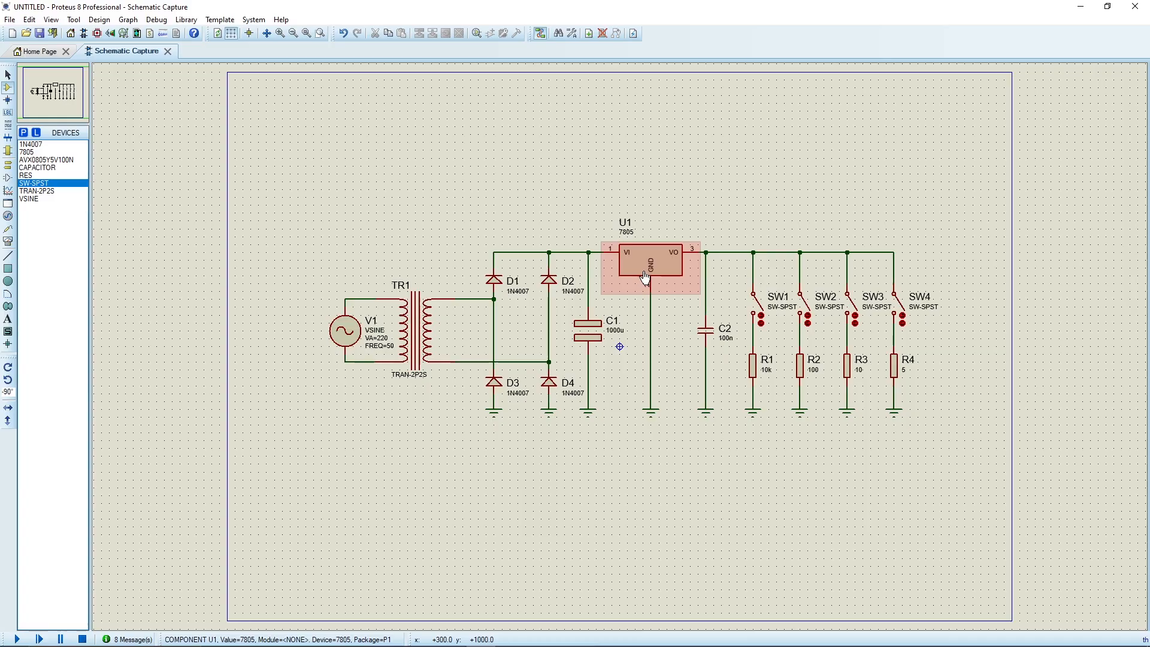
Examine the power supply schematic around the 7805 regulator, its input and output rails, and capacitors C1 and C2.
scroll(694, 345, up, 2)
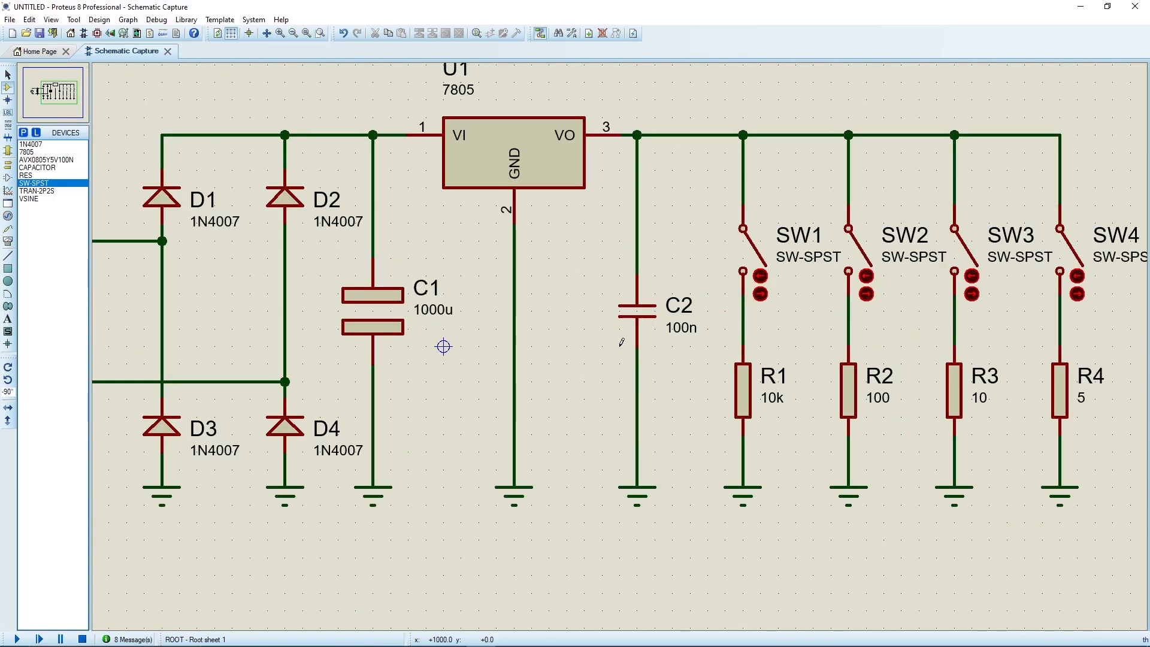
scroll(621, 344, down, 1)
drag(598, 347, 660, 346)
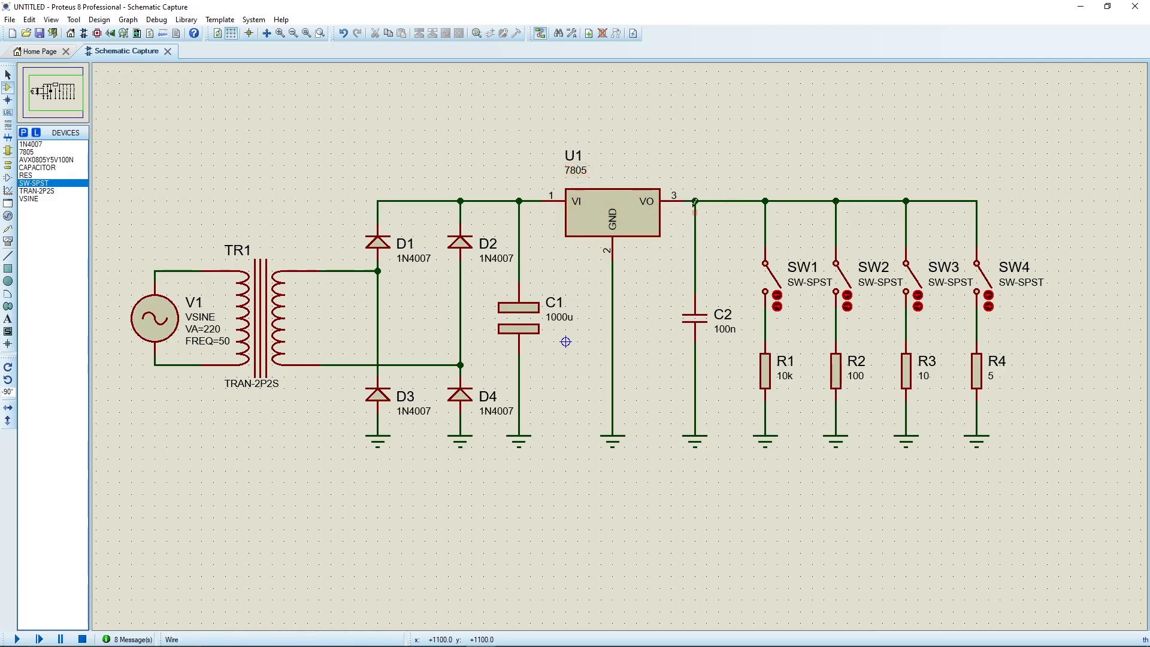
scroll(695, 203, up, 2)
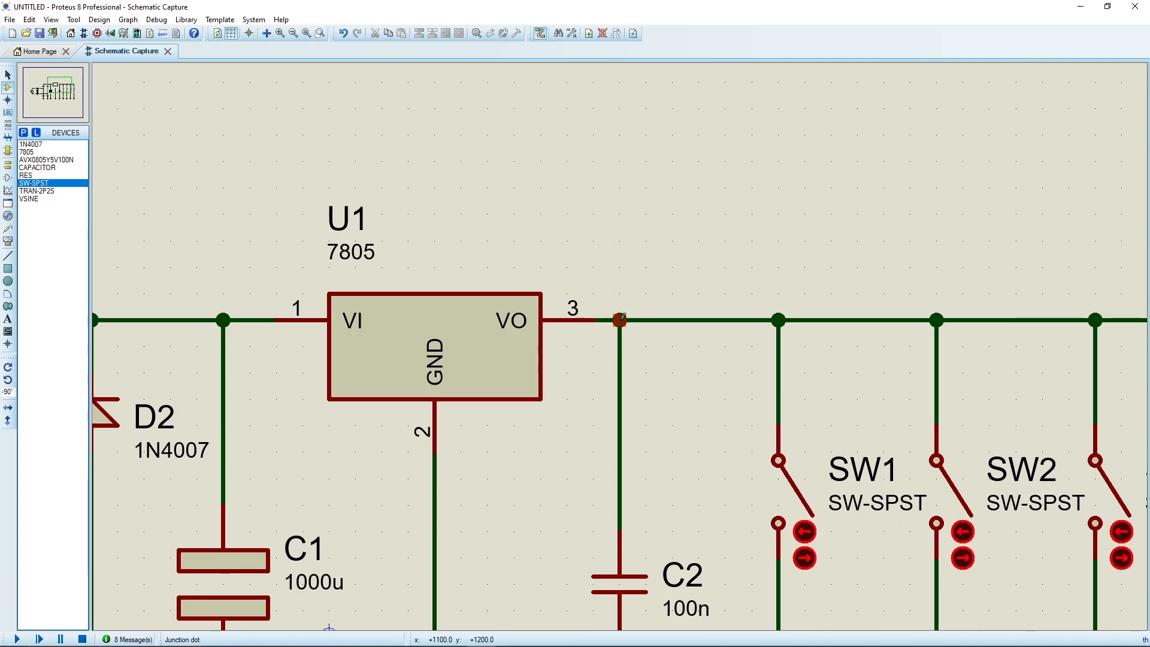
scroll(432, 326, down, 1)
middle_click(395, 323)
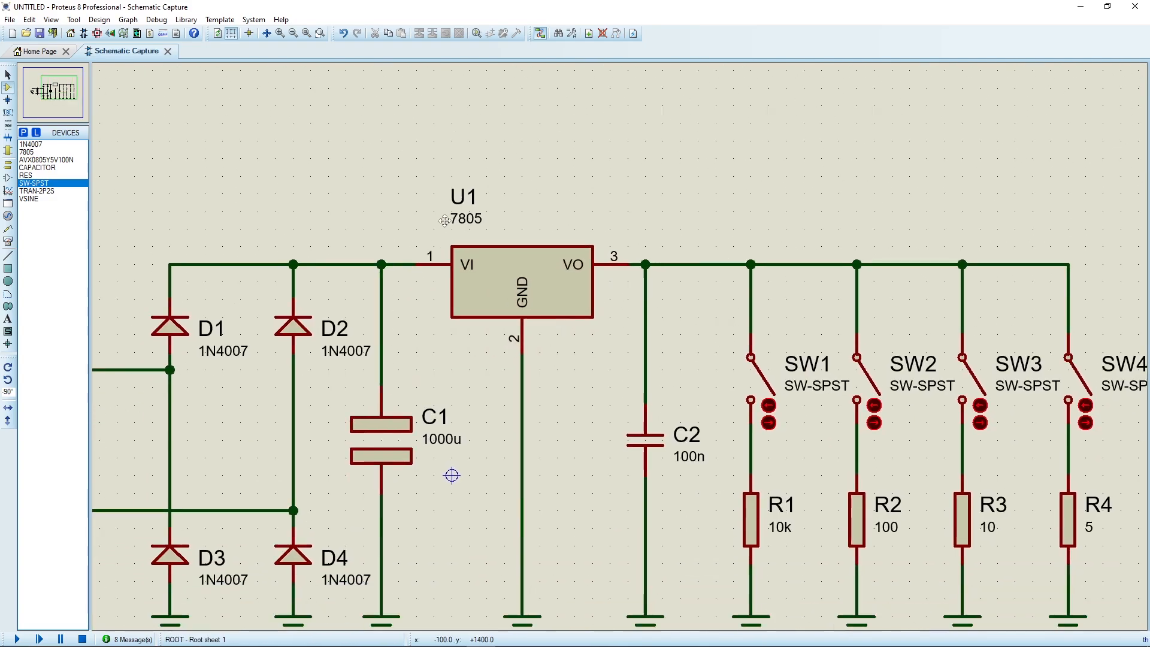
scroll(687, 139, down, 1)
click(660, 201)
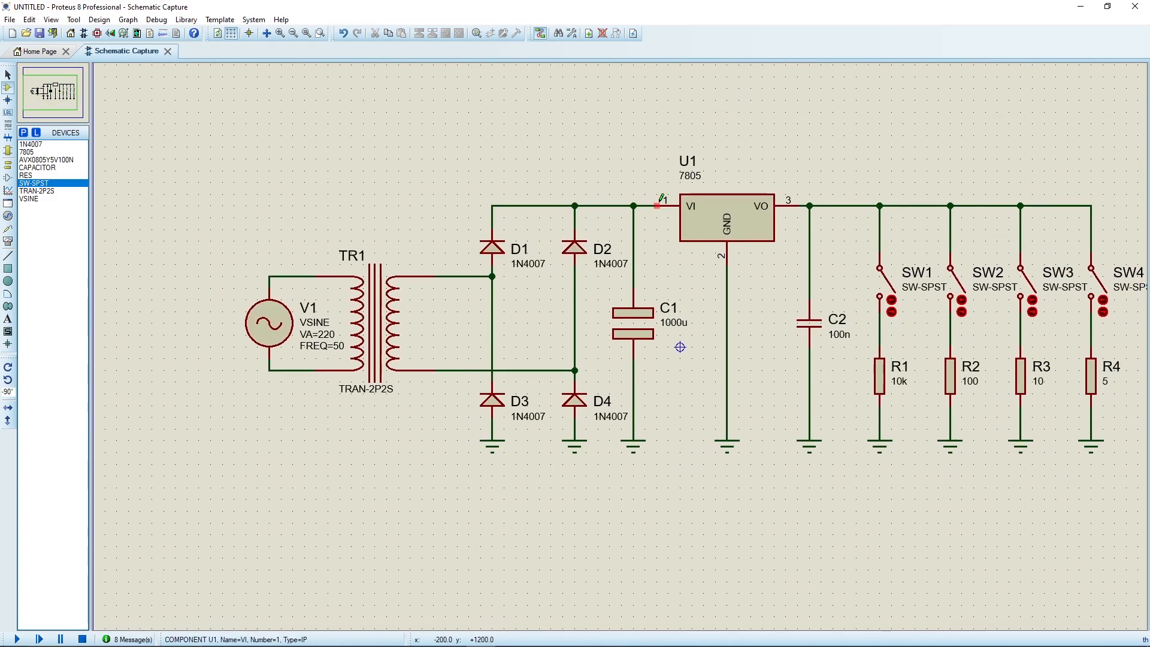
scroll(638, 185, up, 1)
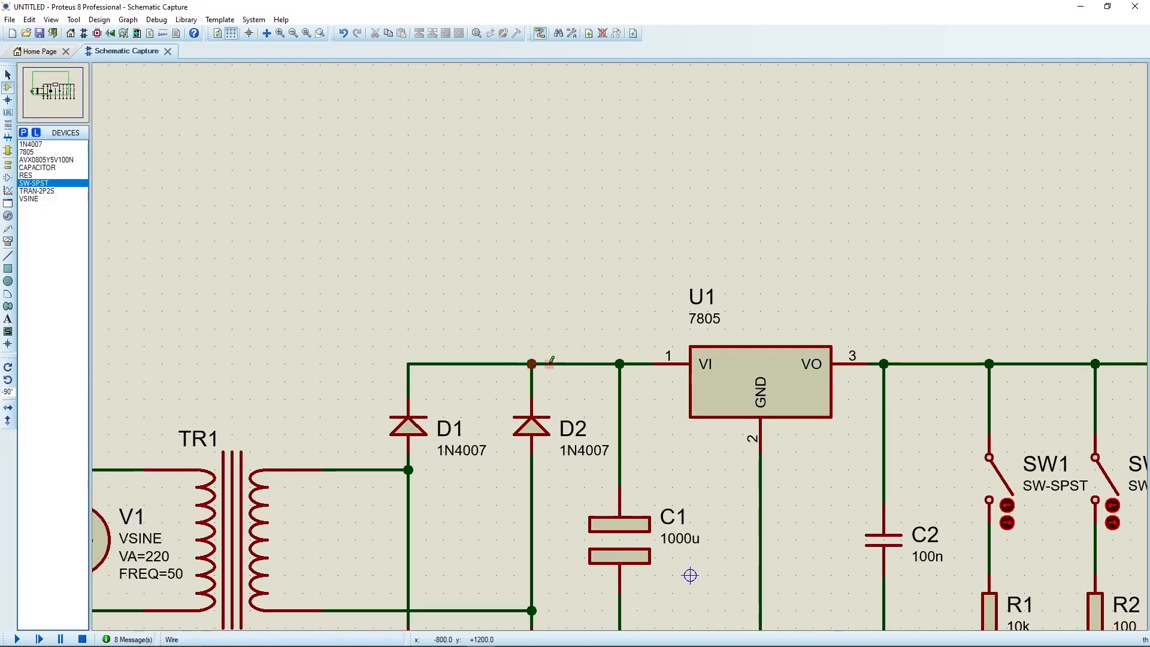
middle_click(696, 455)
click(689, 318)
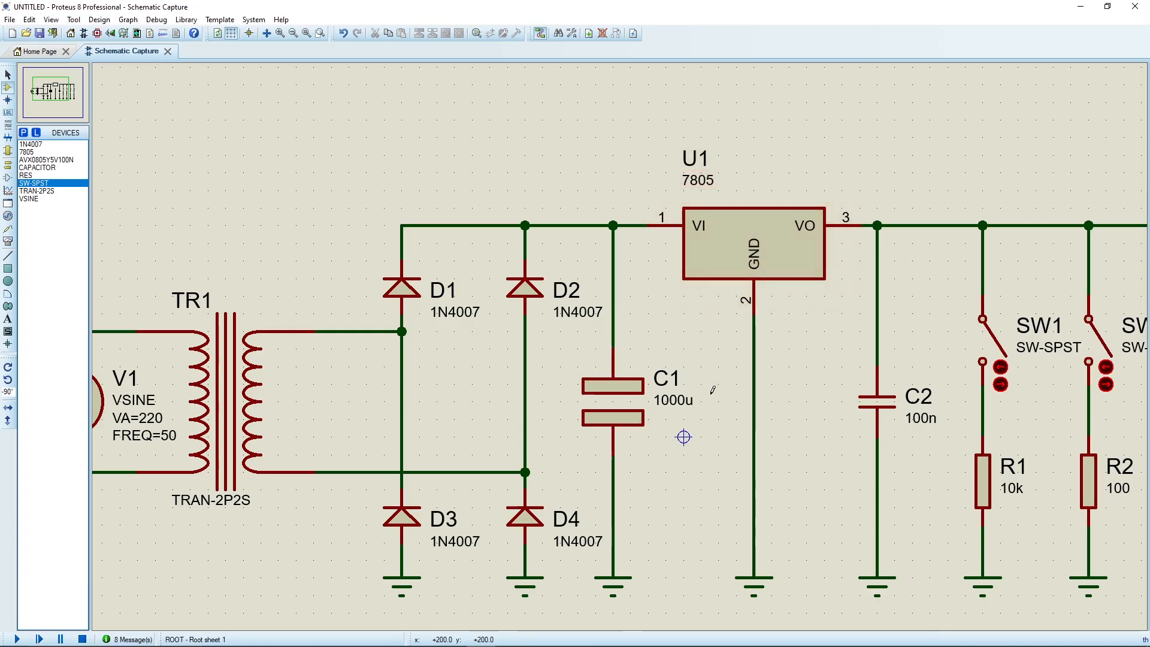
Run the simulation of the whole power supply circuit briefly and stop it.
scroll(749, 389, down, 2)
scroll(719, 385, up, 2)
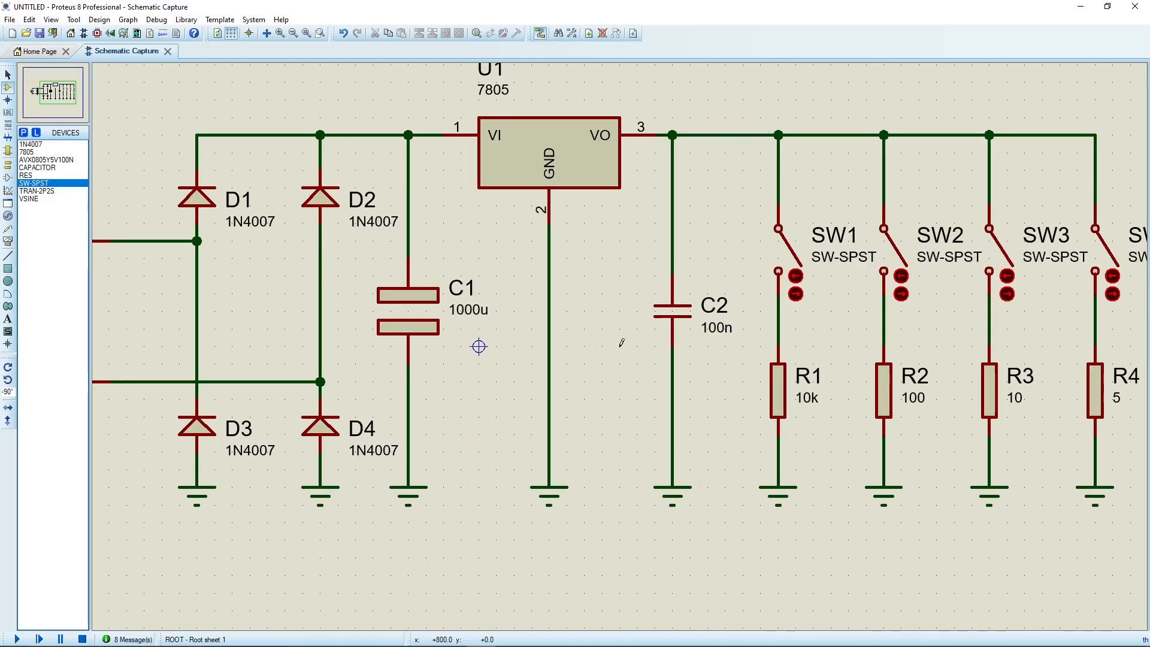
scroll(623, 342, down, 1)
middle_click(620, 345)
click(683, 325)
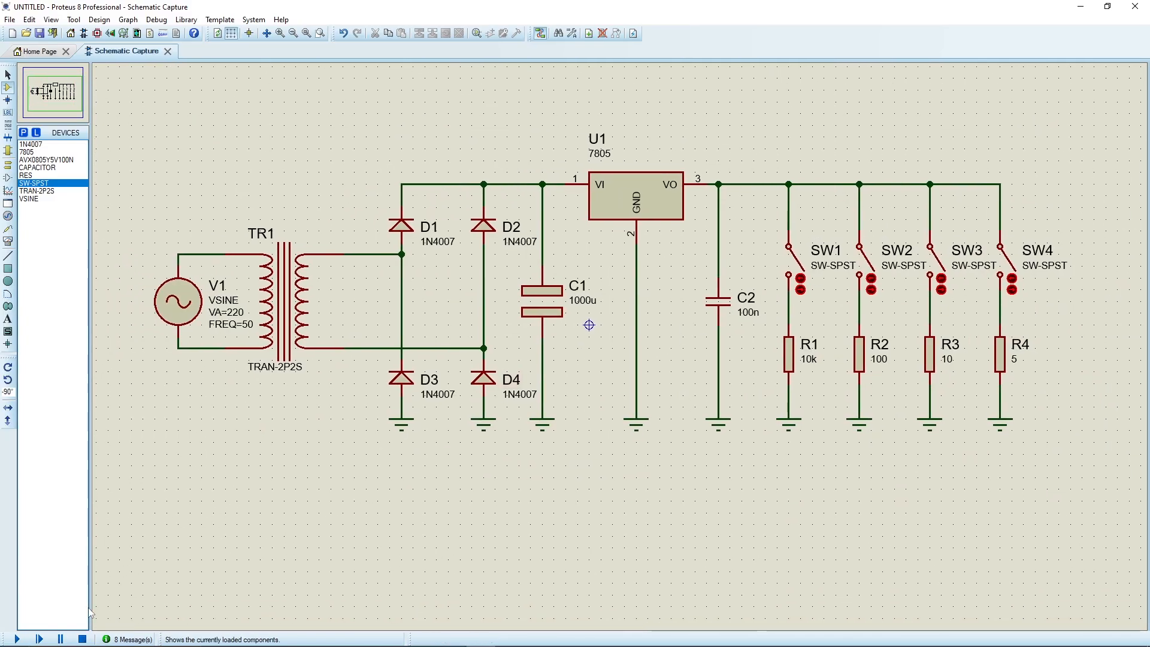
click(18, 639)
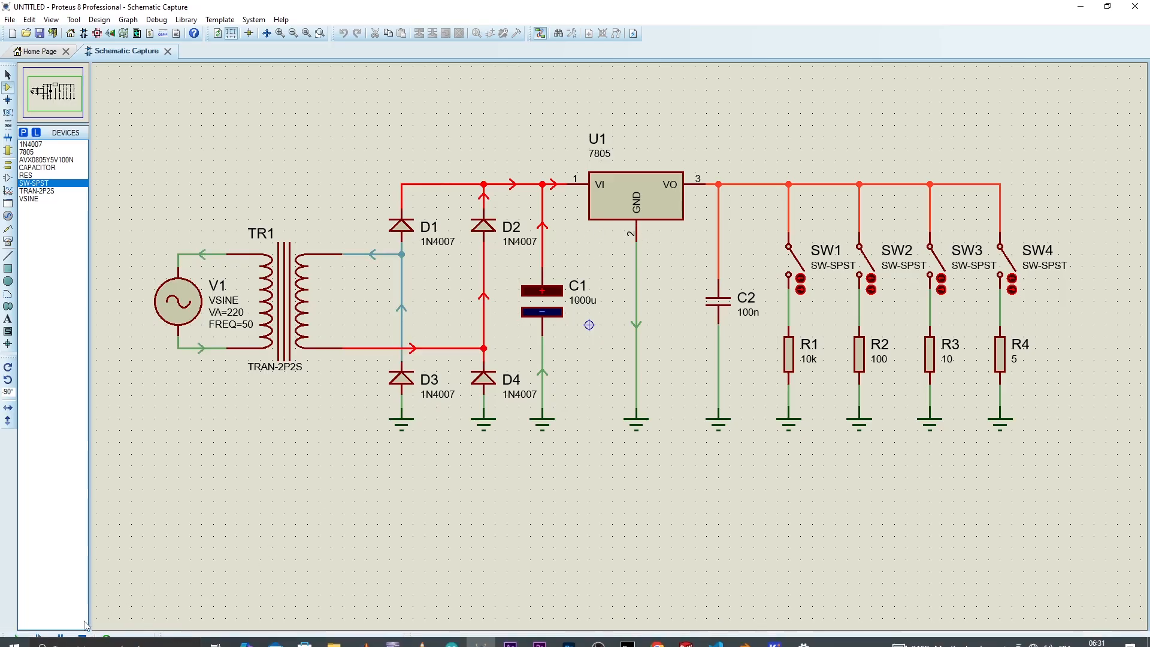
click(83, 639)
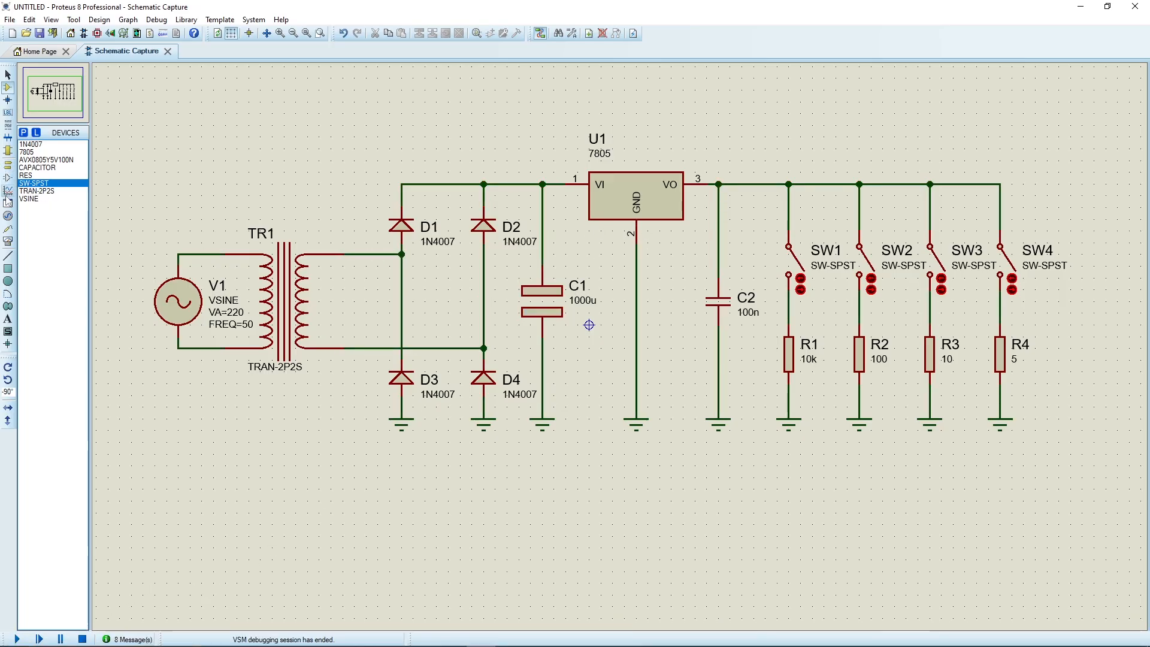
Choose the DC voltmeter from the virtual instruments for placement.
click(8, 241)
click(60, 167)
click(64, 198)
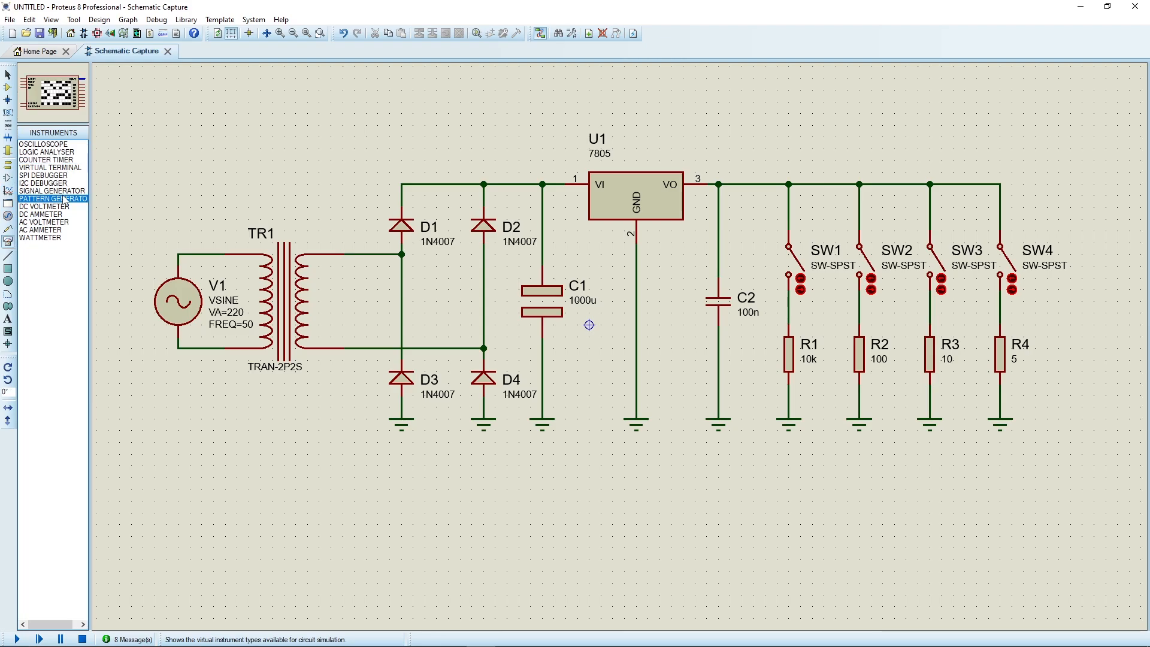
click(52, 215)
click(54, 206)
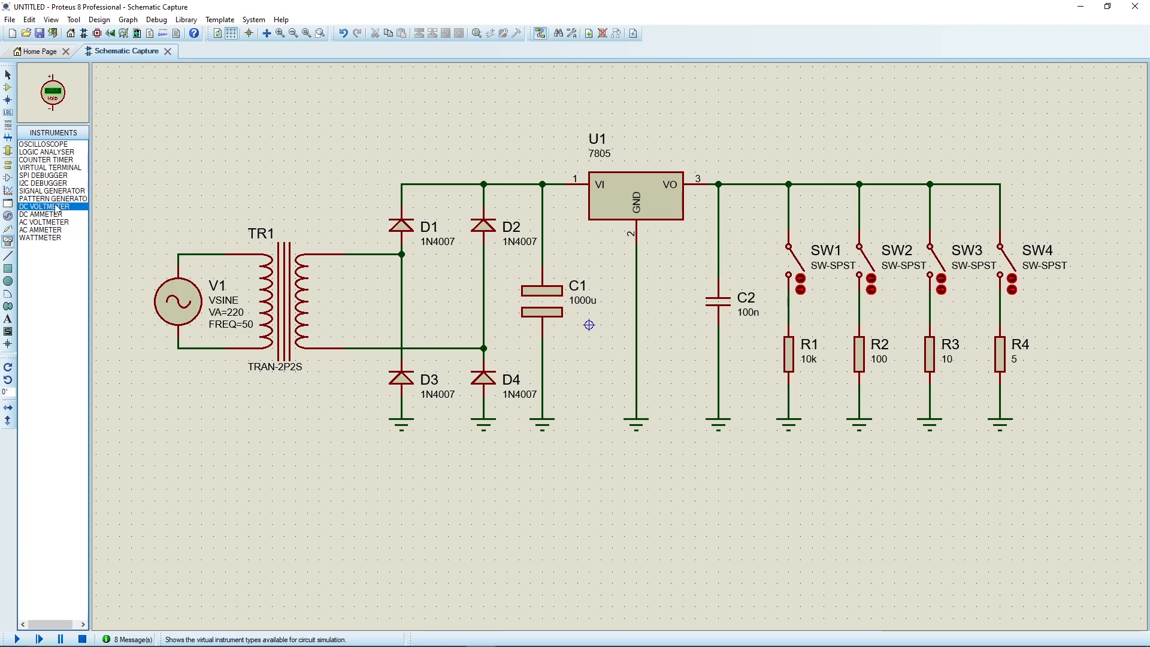
Shift the four switch-and-resistor branches SW1/R1 to SW4/R4 together away from C2 to make room for a meter.
scroll(762, 269, down, 3)
scroll(547, 304, up, 3)
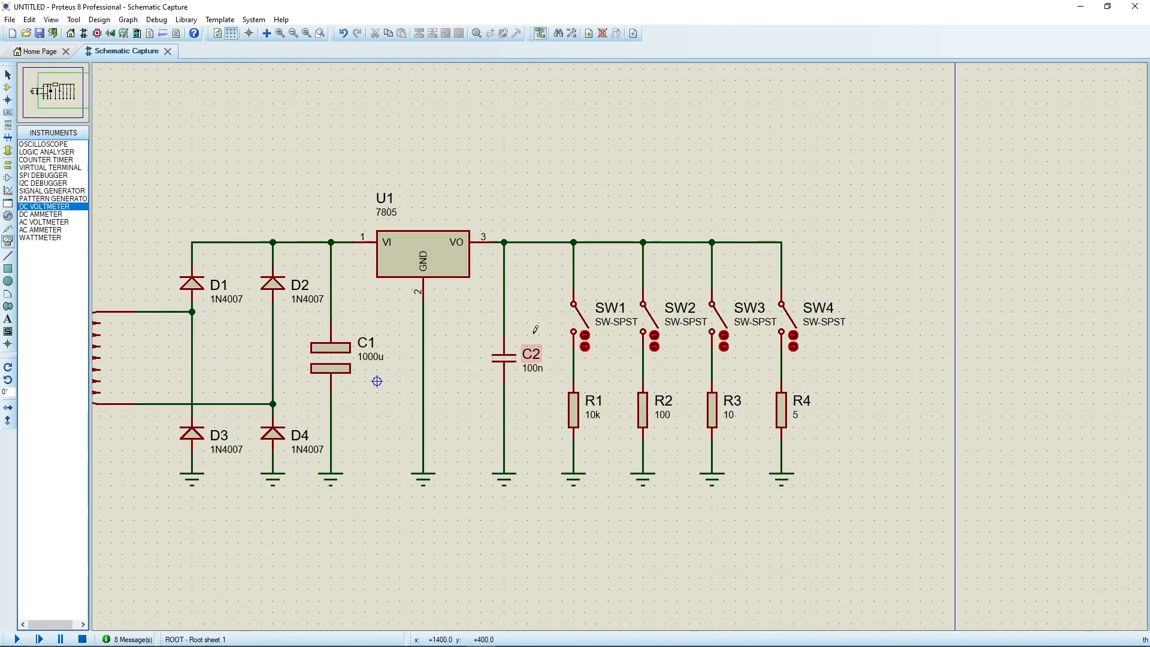
scroll(502, 338, up, 1)
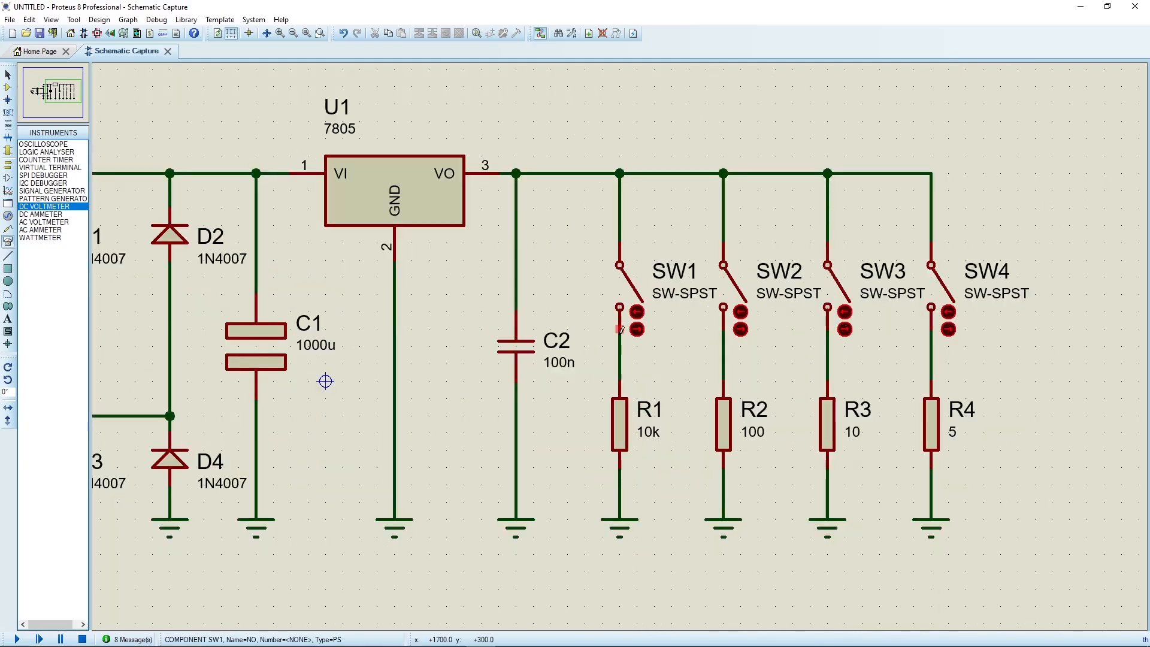
scroll(622, 174, down, 1)
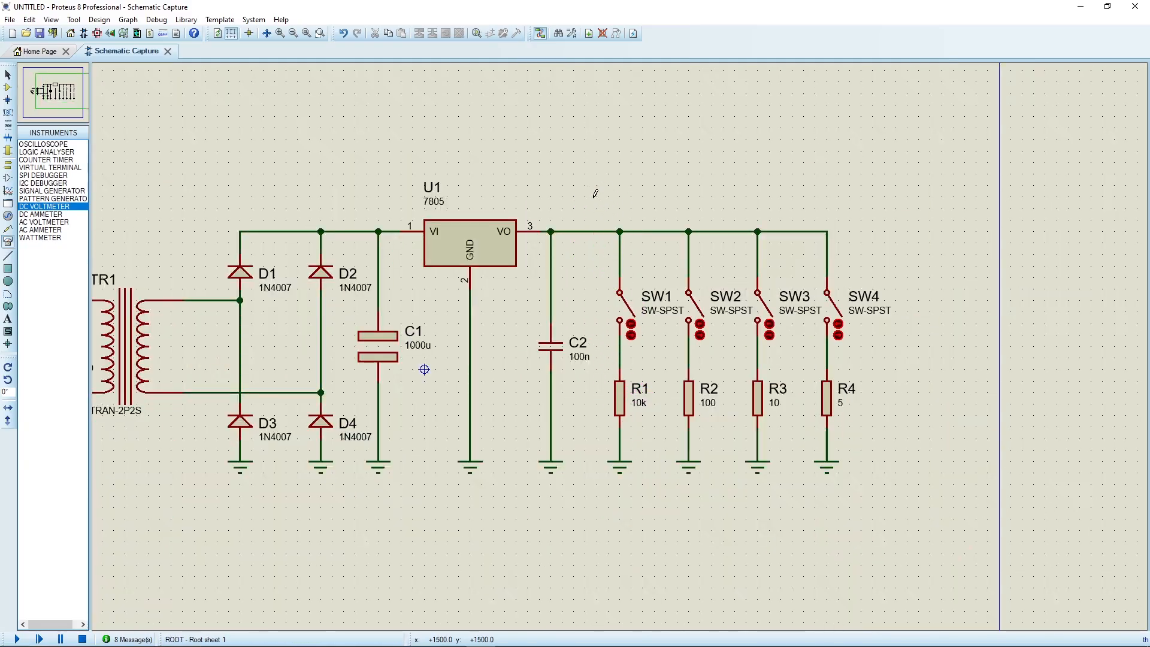
drag(596, 192, 883, 519)
drag(757, 405, 802, 405)
click(615, 358)
Place the DC voltmeter between C2 and the SW1 branch and wire its positive terminal to the 7805 output rail.
click(613, 360)
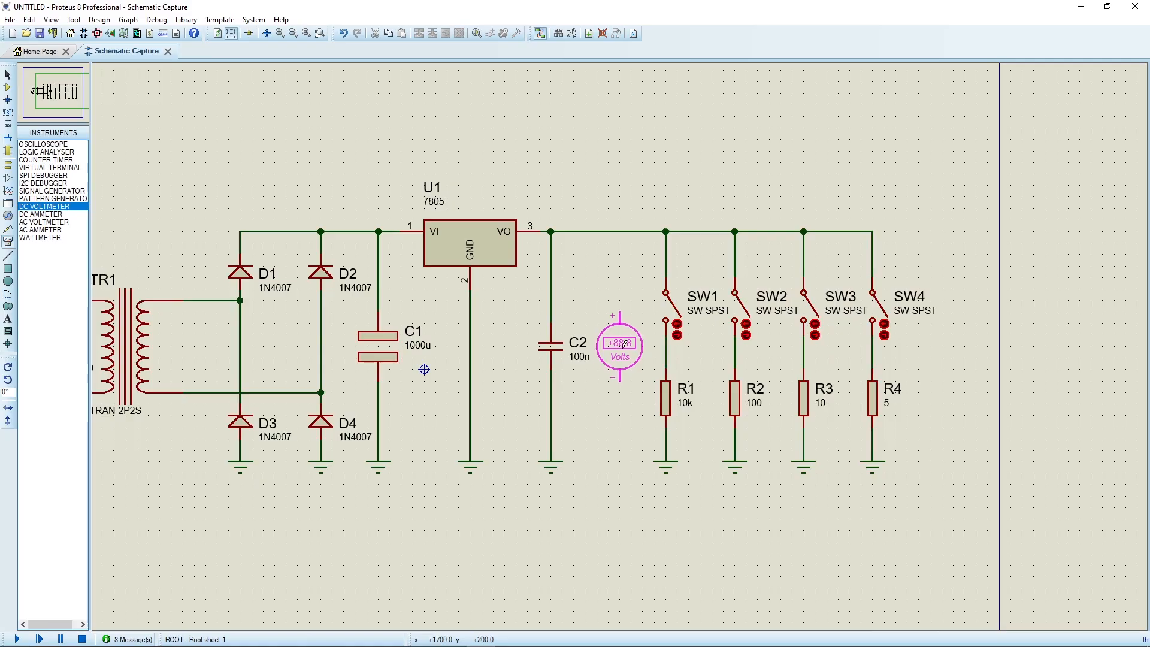
click(624, 344)
click(619, 313)
click(619, 231)
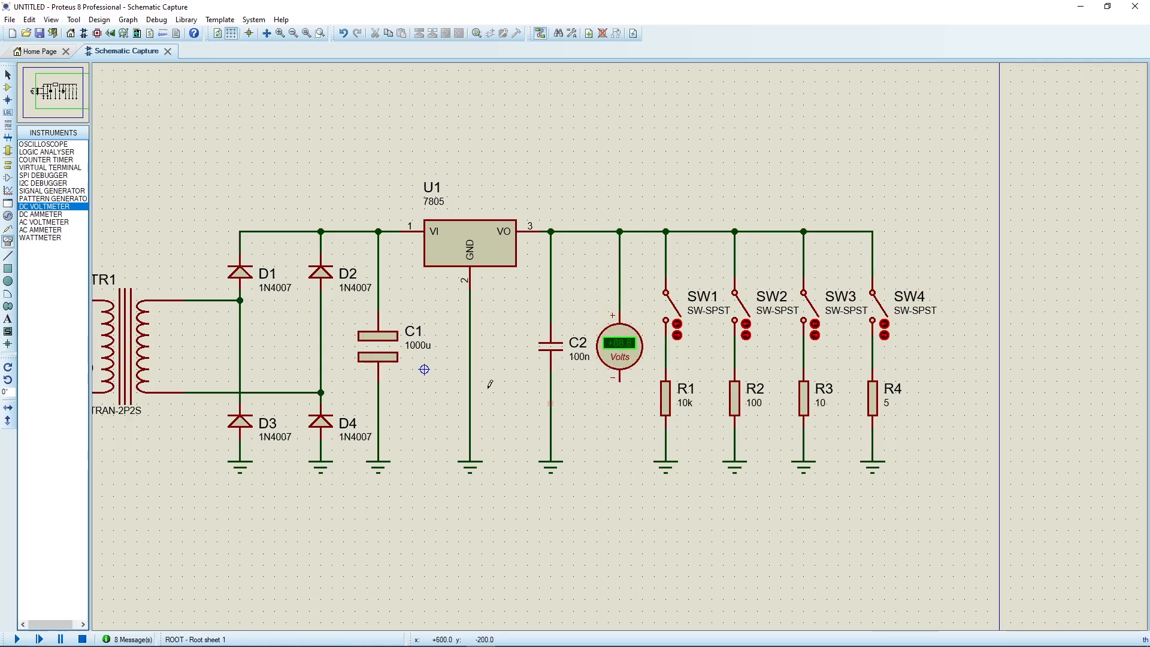
Add a ground terminal below the voltmeter, level with the other grounds, and wire it to the meter's negative terminal.
click(8, 164)
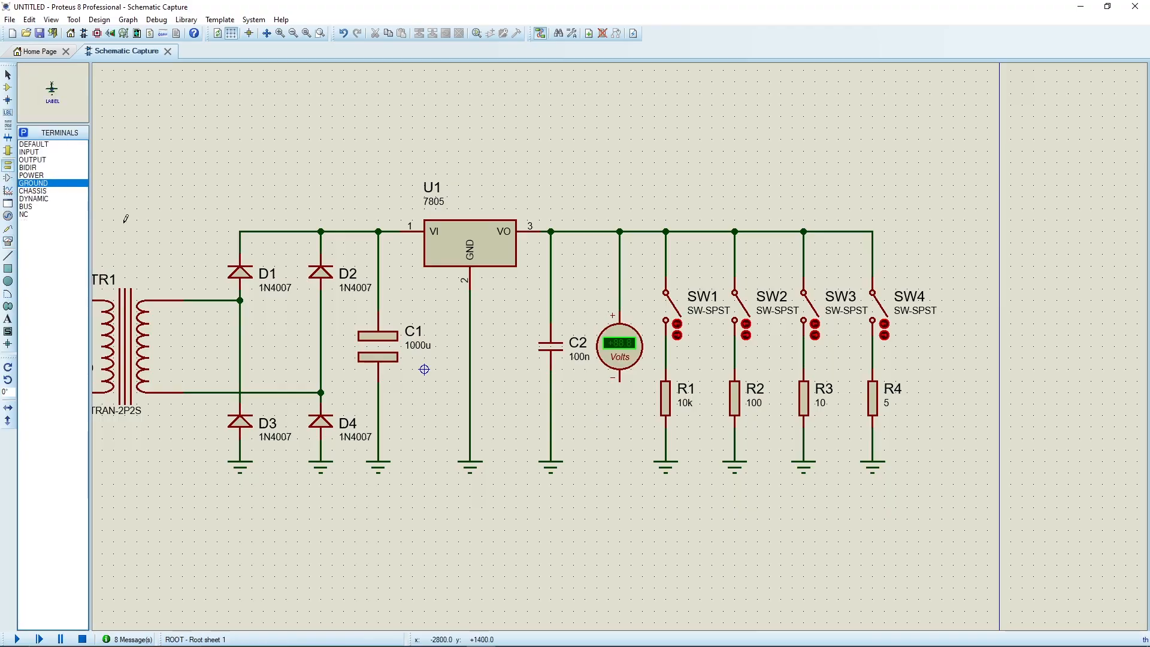
click(619, 461)
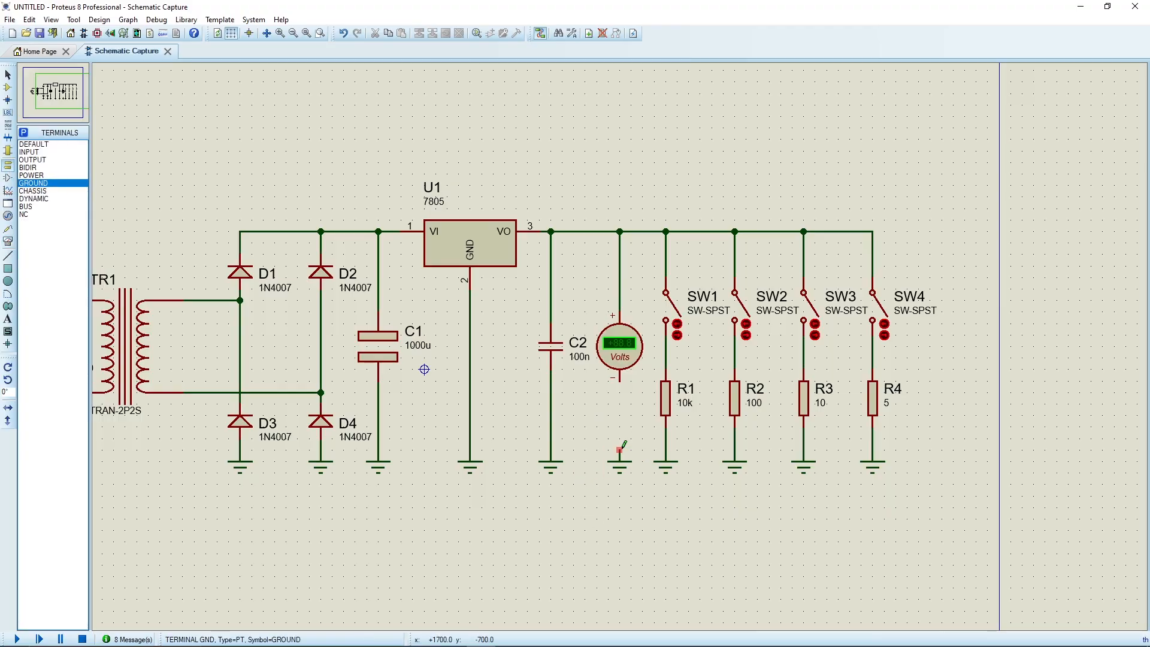
click(619, 449)
click(619, 382)
Move the four switch-and-resistor branches slightly farther from the voltmeter to widen the gap.
drag(641, 197, 941, 507)
drag(833, 415, 863, 420)
click(621, 519)
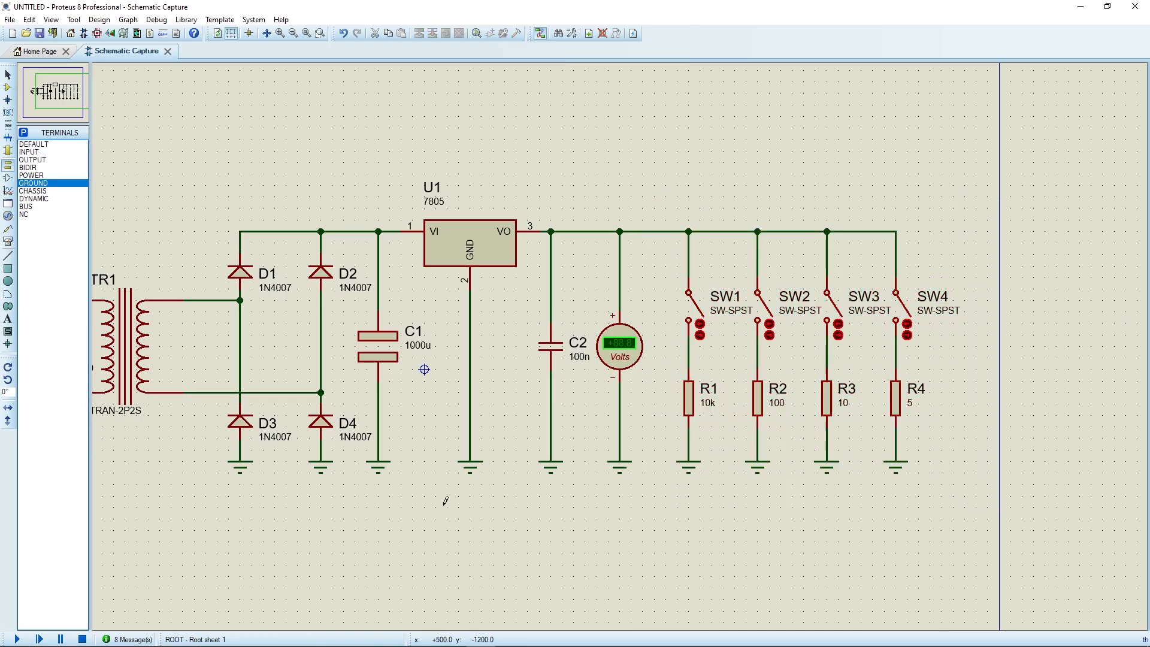
Simulate the circuit with all switches open, check the voltmeter reading on the output rail, and stop the simulation.
click(17, 638)
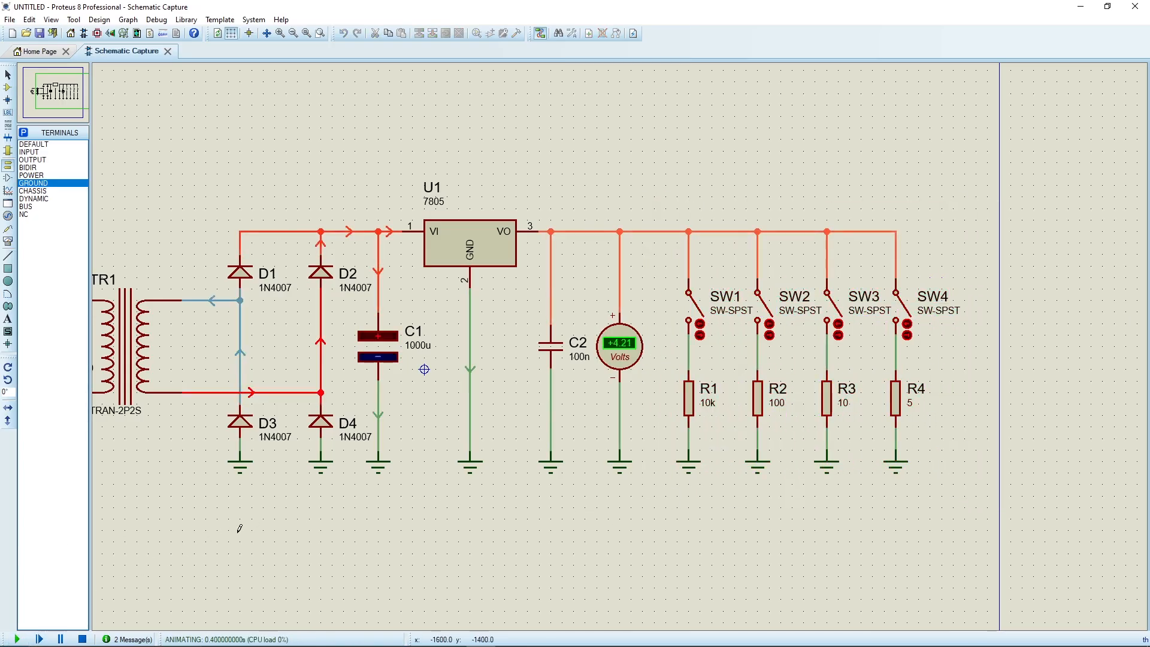
scroll(626, 372, up, 1)
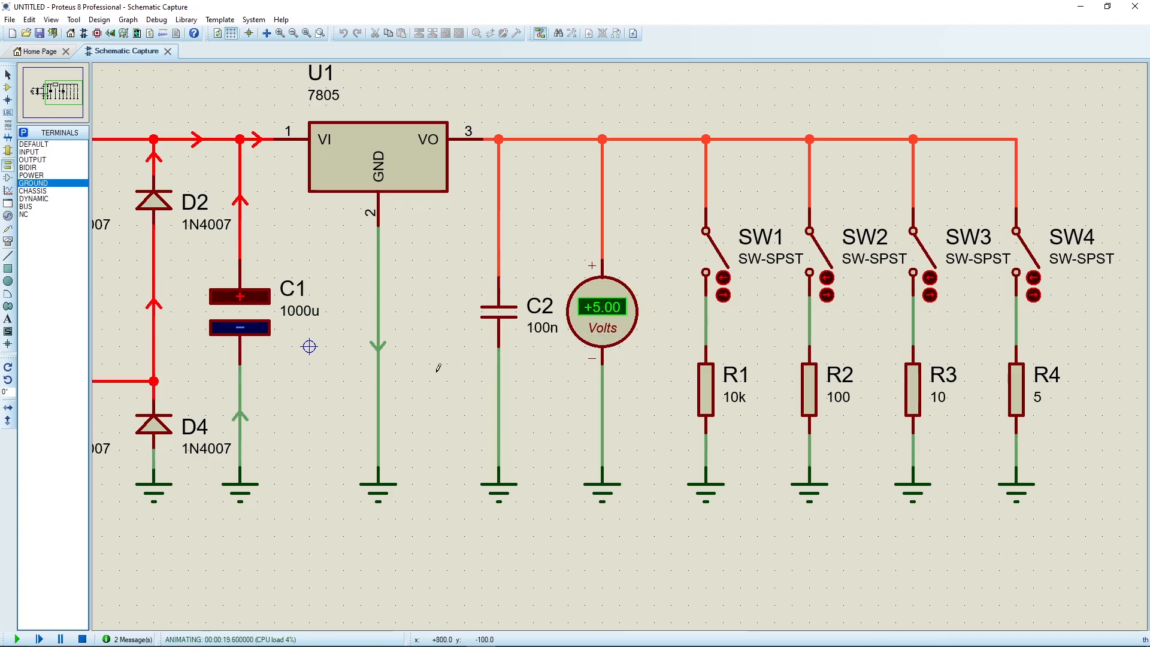
click(82, 639)
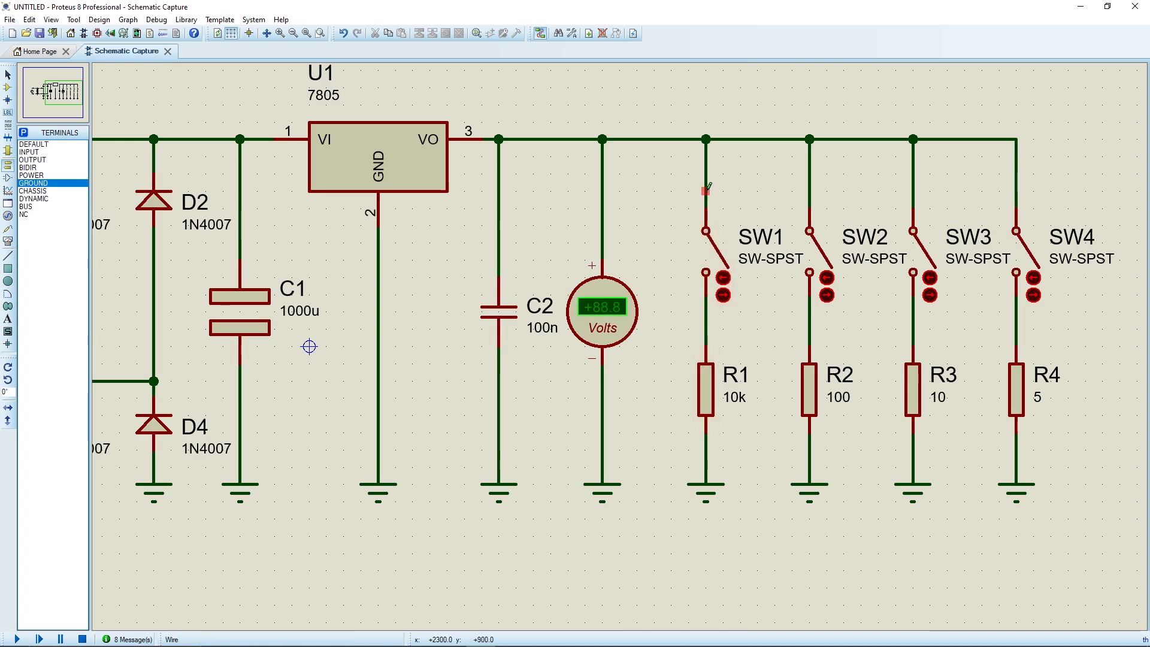
Move switches SW1 to SW4 down together so they sit directly above resistors R1 to R4.
drag(671, 209, 1057, 317)
drag(1004, 239, 1004, 294)
click(698, 200)
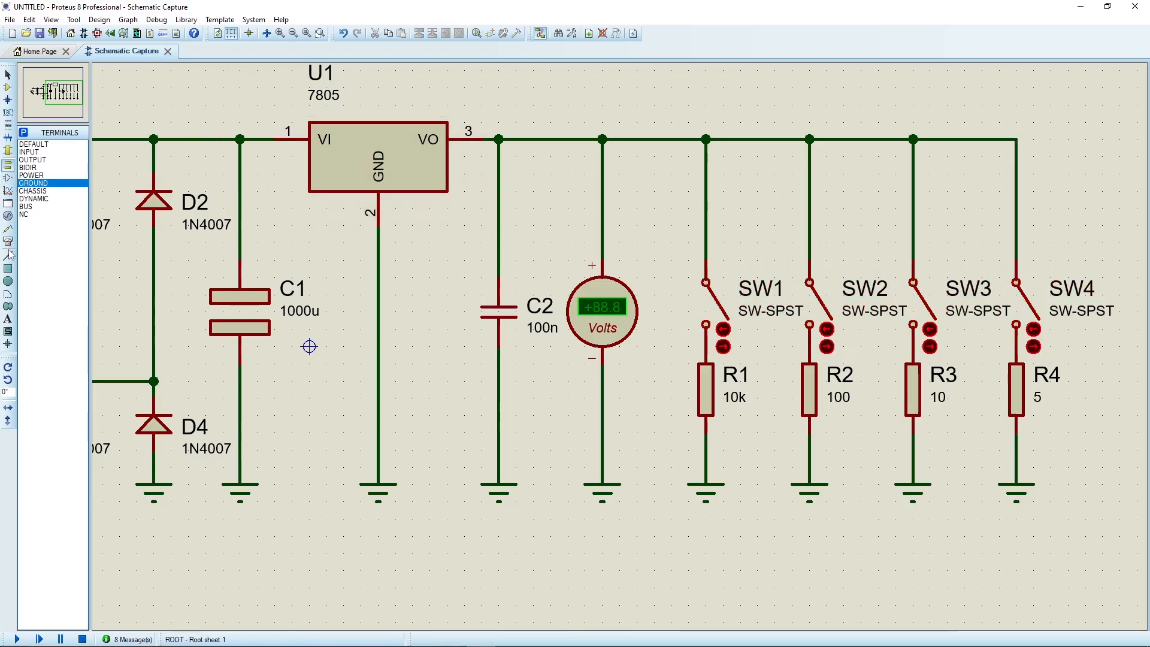
Insert a DC ammeter rotated -90° between the output rail and the voltmeter, and delete the wire bypassing it.
click(8, 217)
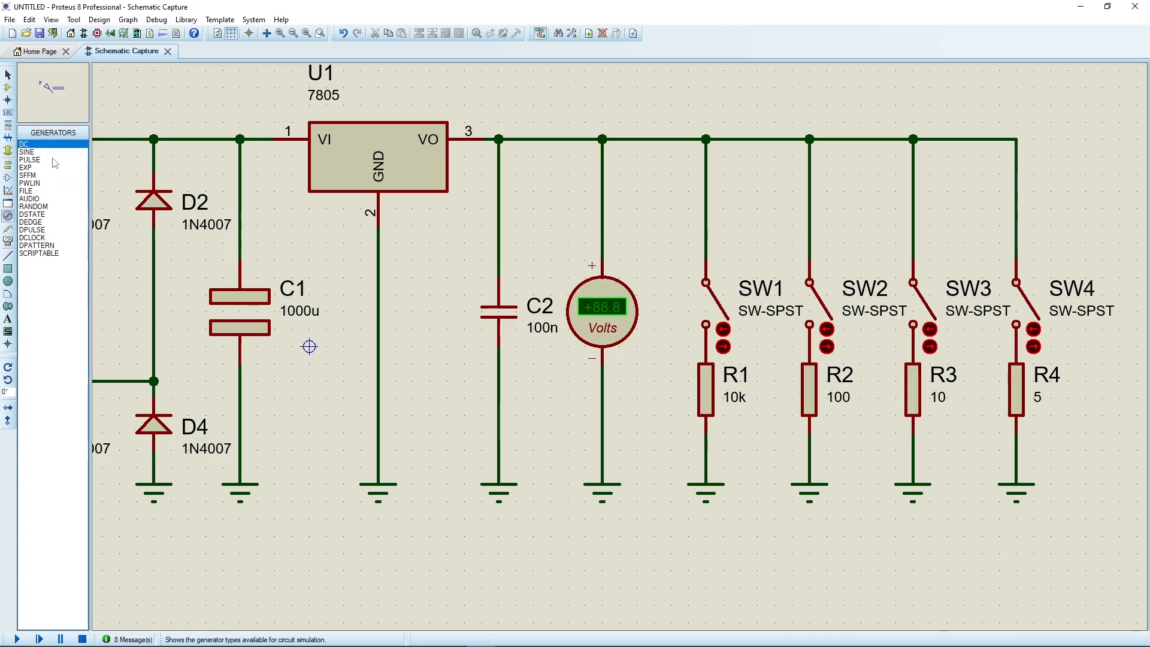
click(8, 241)
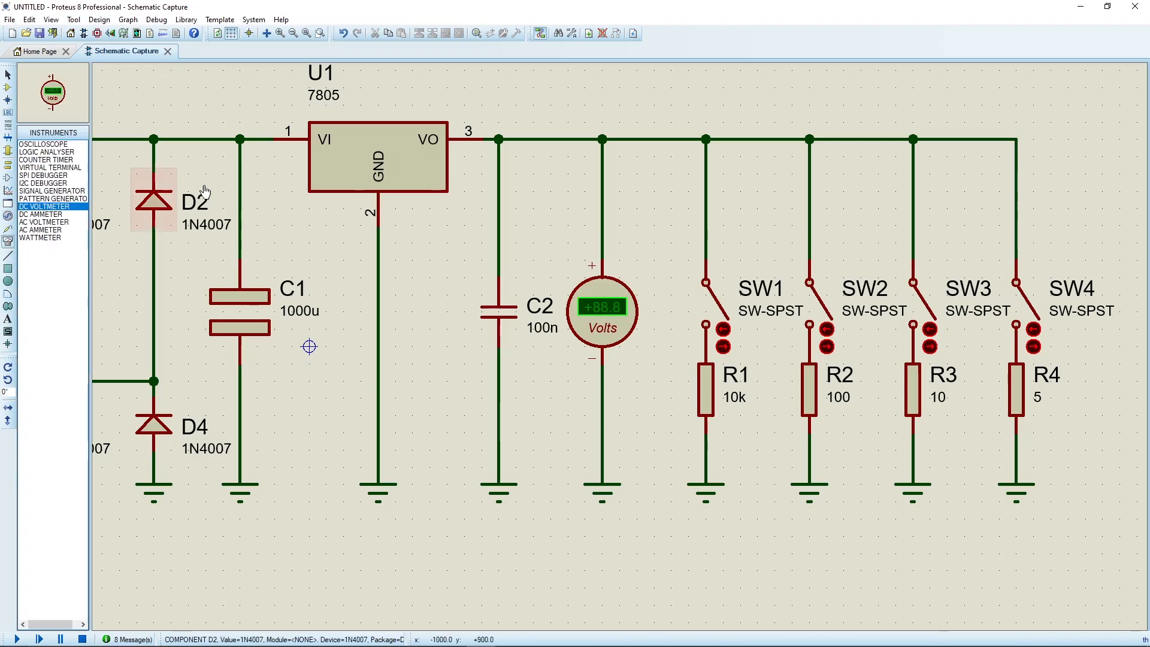
click(42, 214)
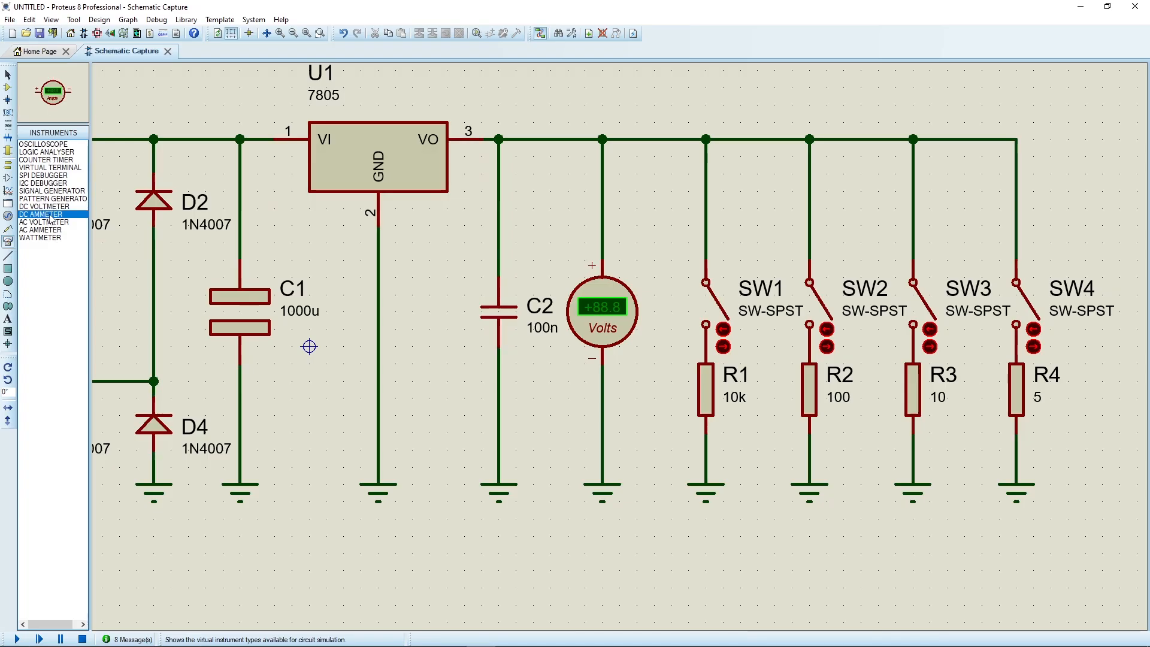
click(8, 379)
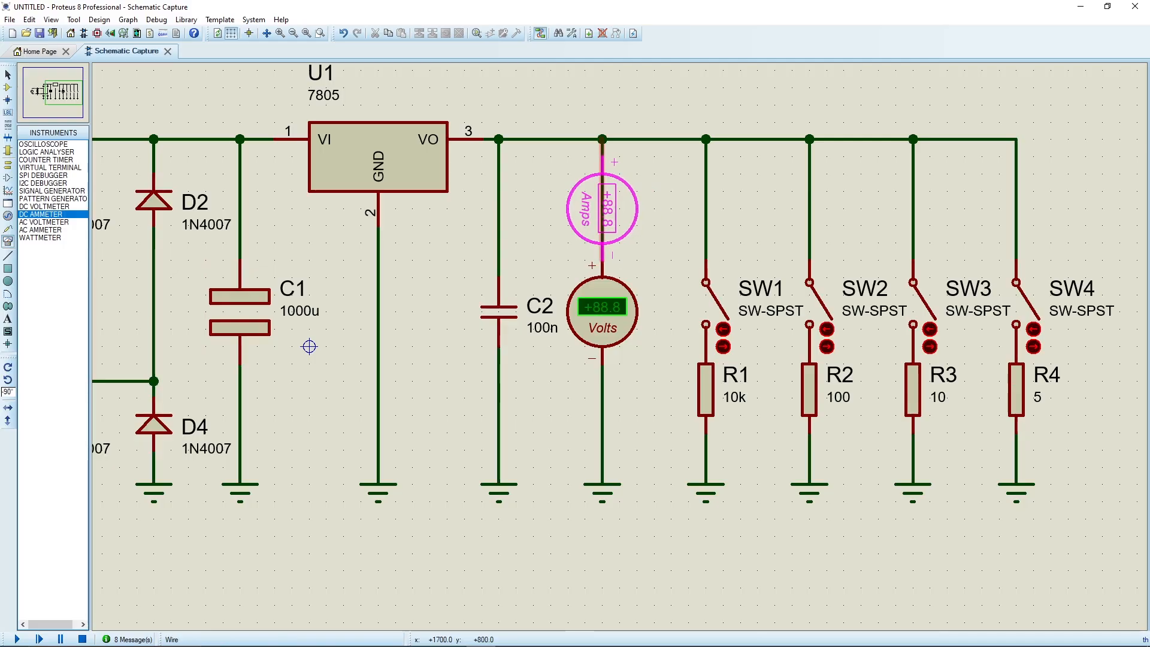
click(602, 208)
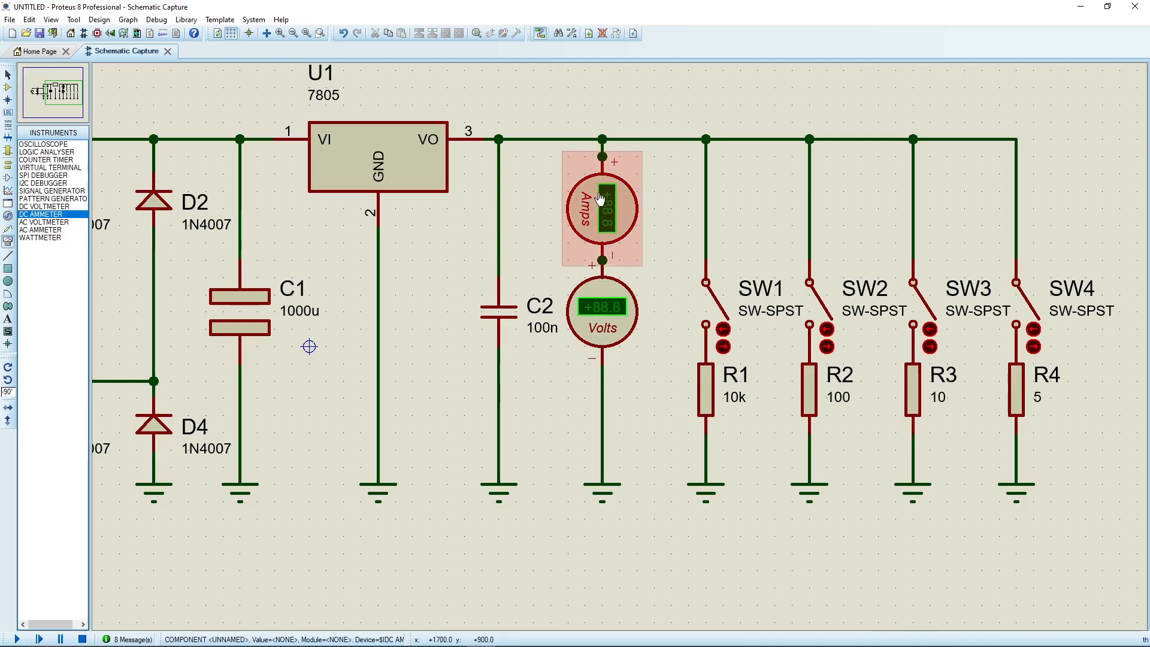
key(ctrl+z)
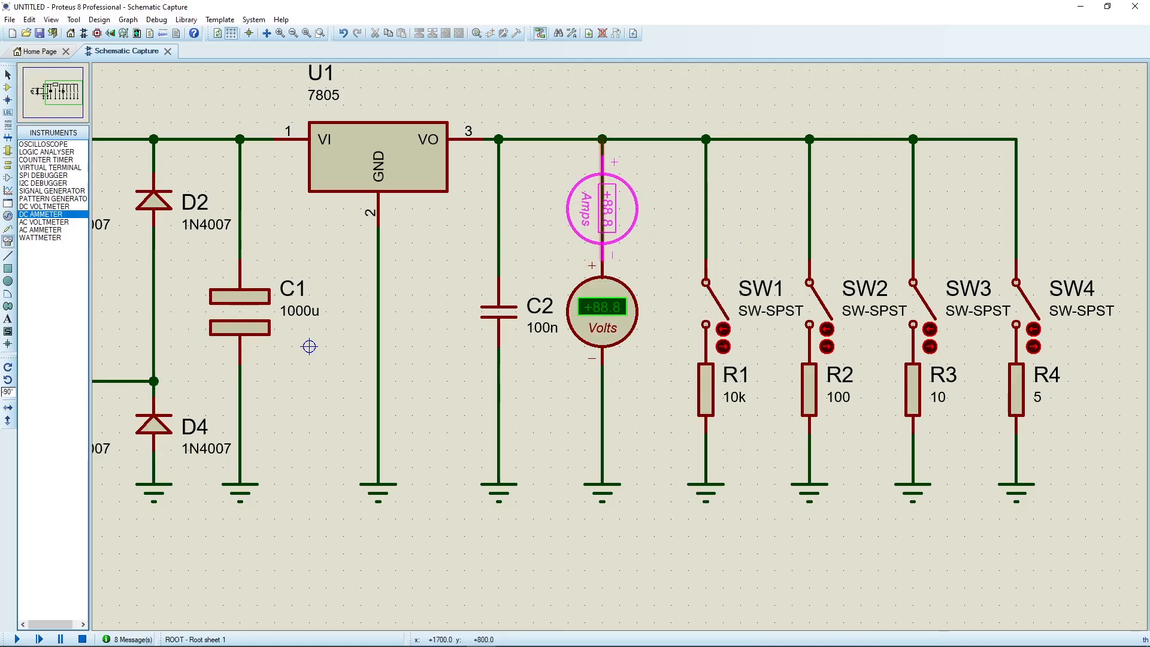
click(602, 208)
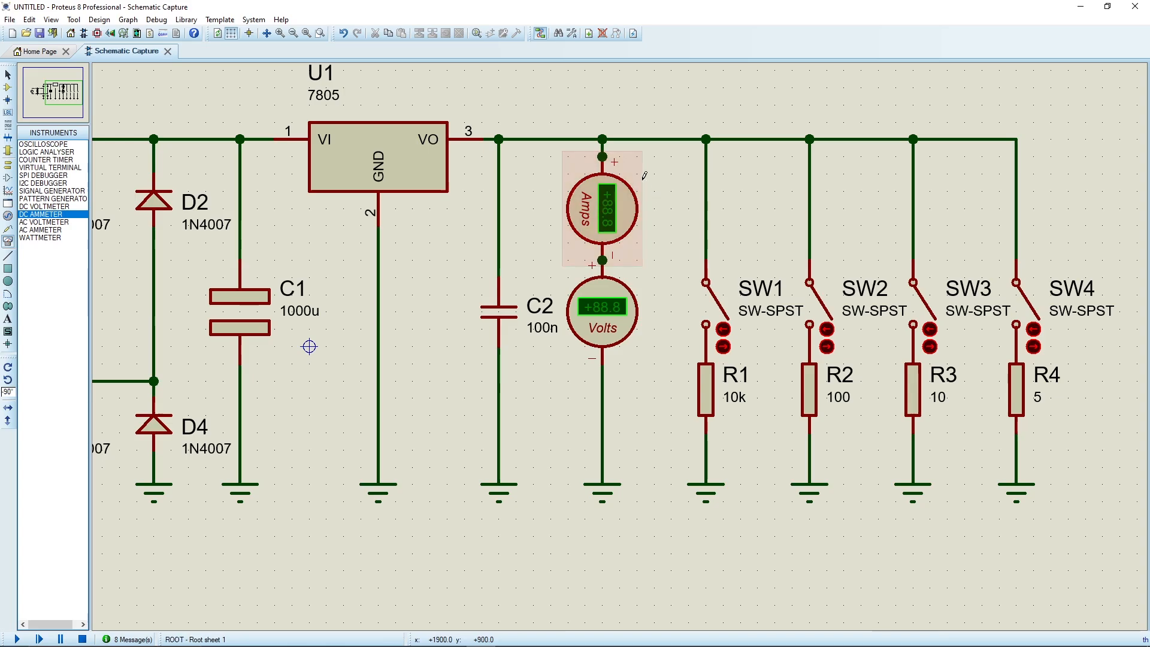
right_click(604, 150)
right_click(604, 150)
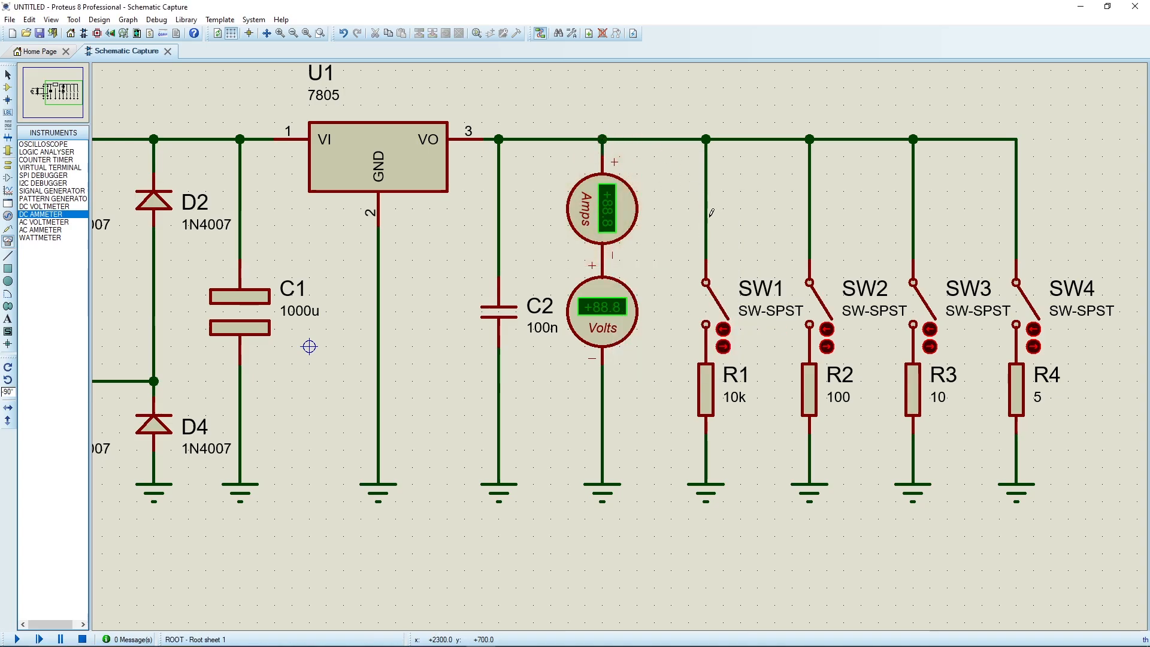
Place four DC ammeters at -90° rotation above switches SW1 to SW4, one in each load branch.
click(707, 210)
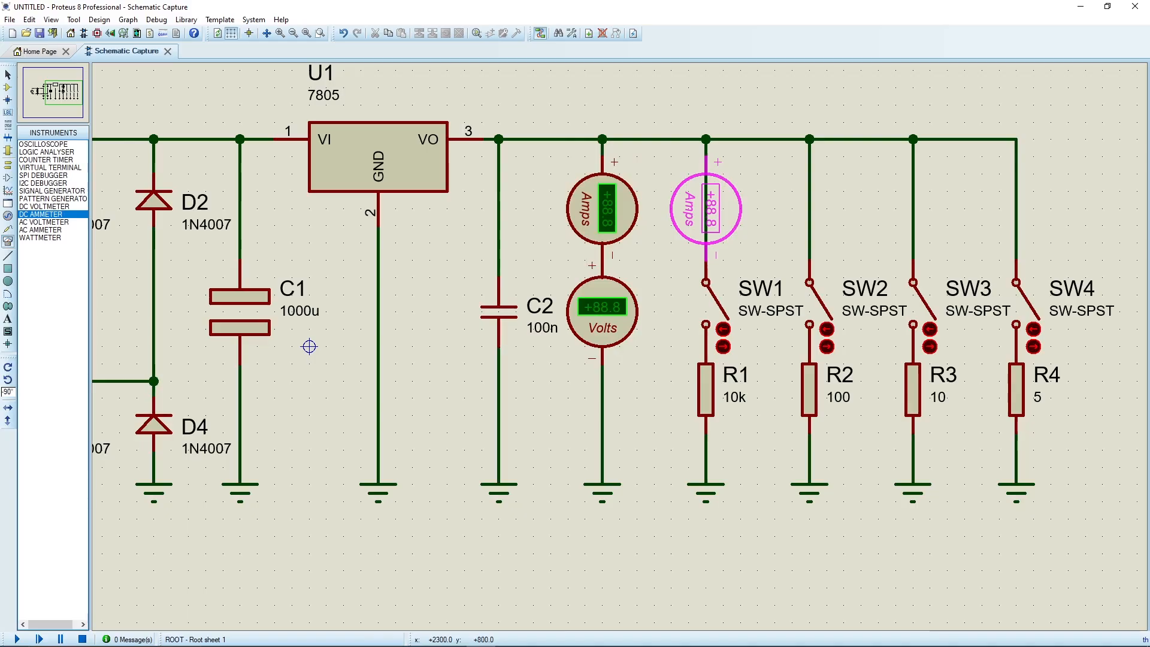
click(706, 210)
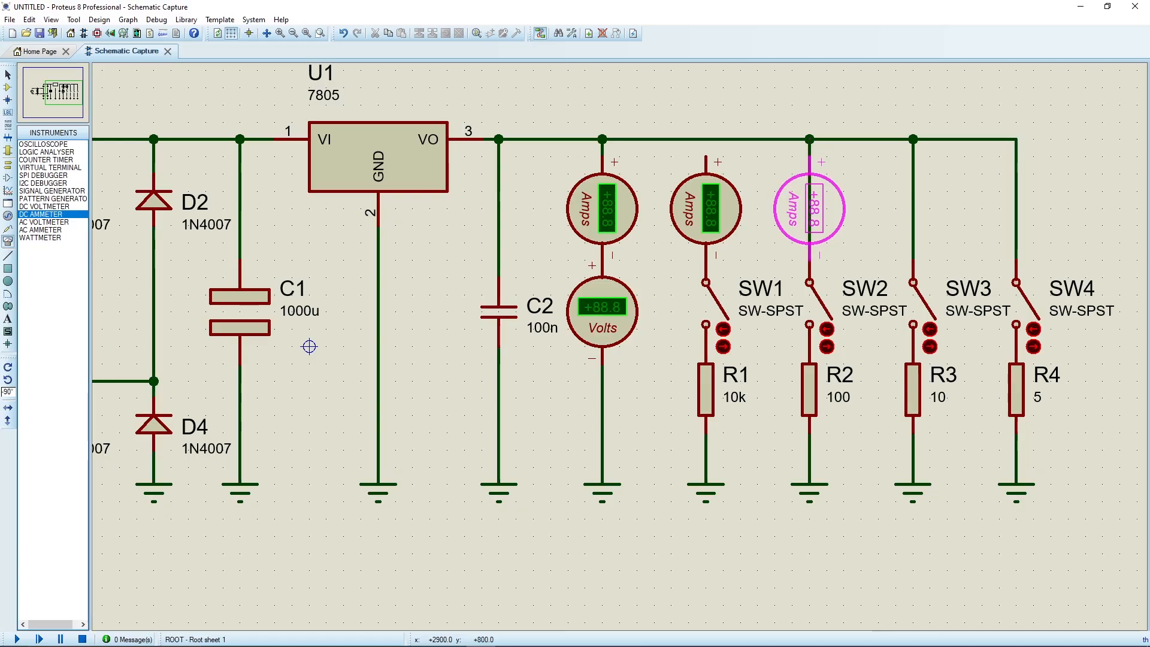
click(809, 209)
click(913, 208)
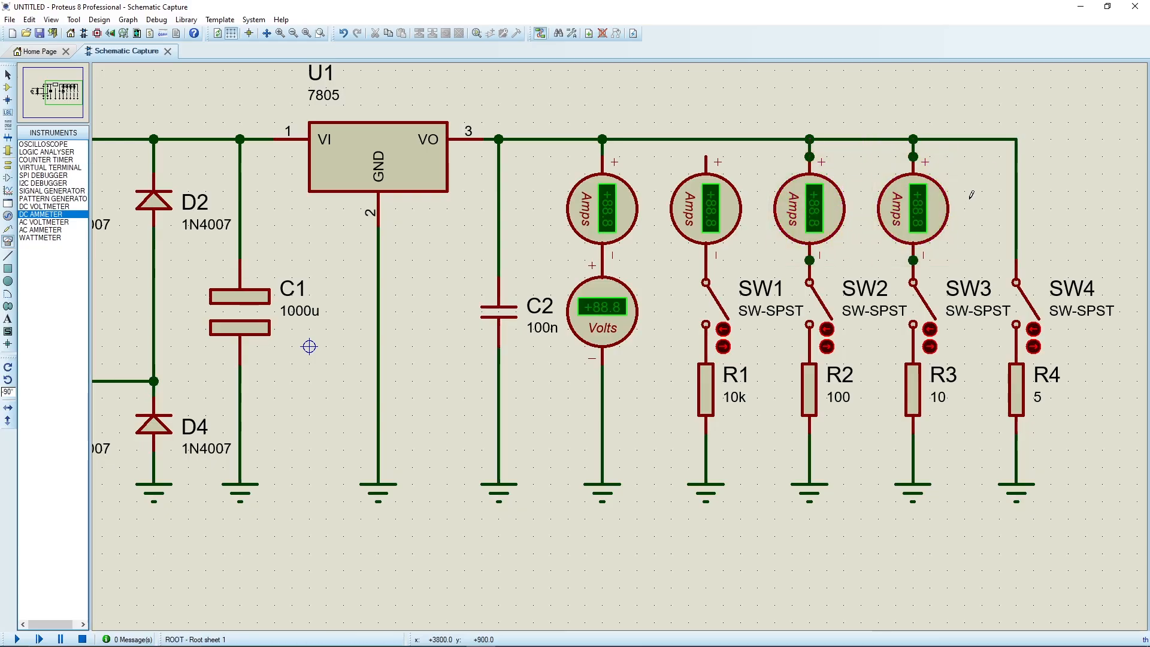
click(1013, 215)
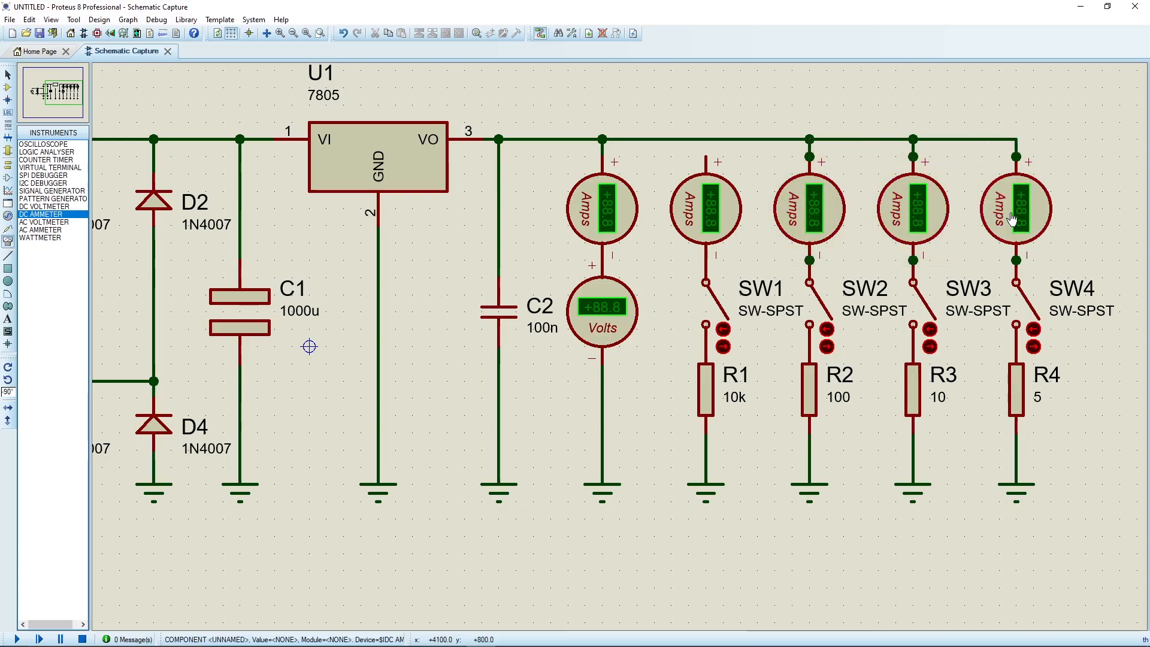
Delete the wires that bypass the ammeters in the SW2, SW3 and SW4 branches.
right_click(913, 156)
right_click(913, 156)
right_click(810, 155)
right_click(810, 155)
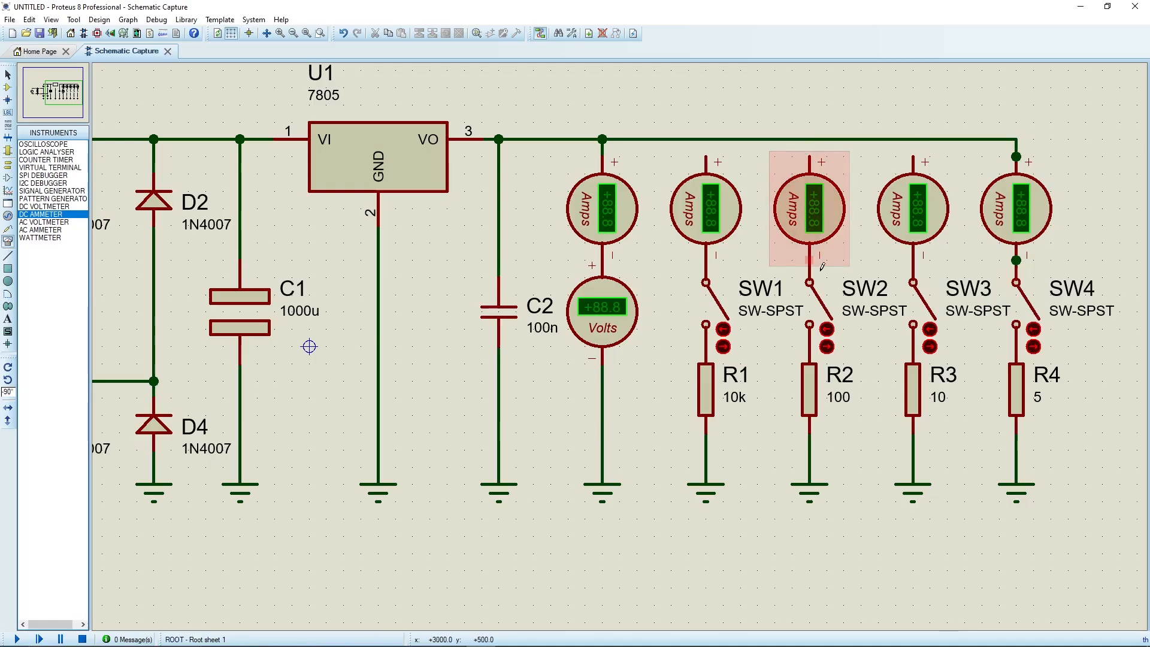
right_click(1016, 261)
right_click(1016, 260)
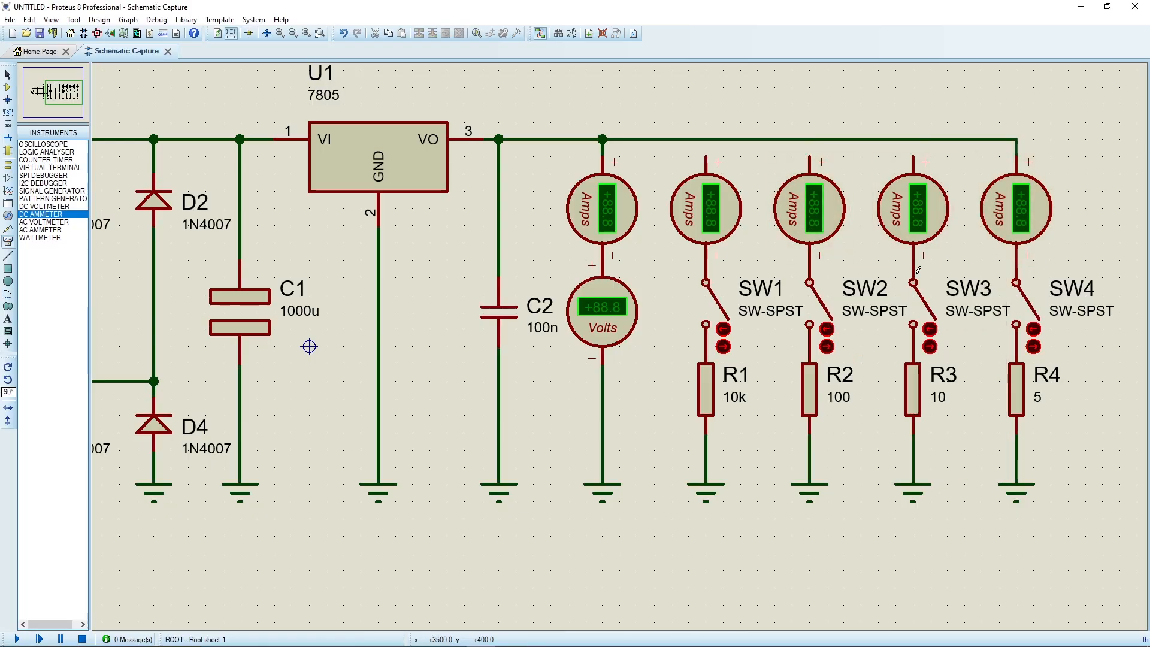
mouse_move(915, 223)
mouse_down()
mouse_move(915, 204)
mouse_move(914, 219)
mouse_up()
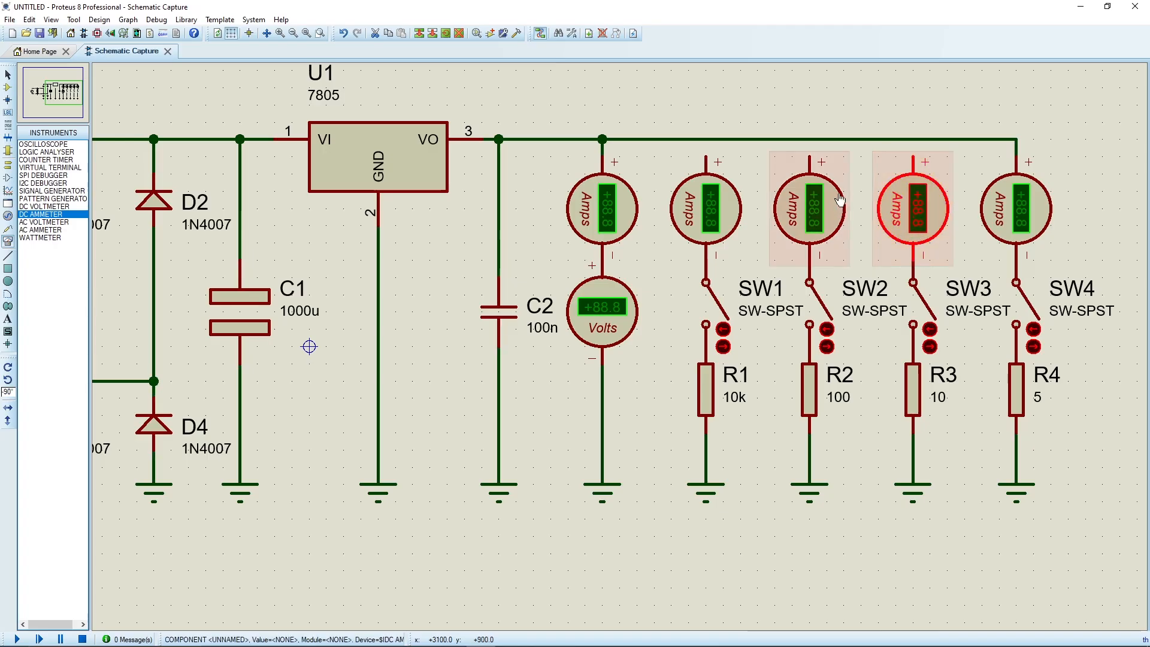
Wire the positive terminals of the ammeters above SW1, SW2 and SW3 to the output rail.
click(859, 156)
click(809, 156)
click(809, 139)
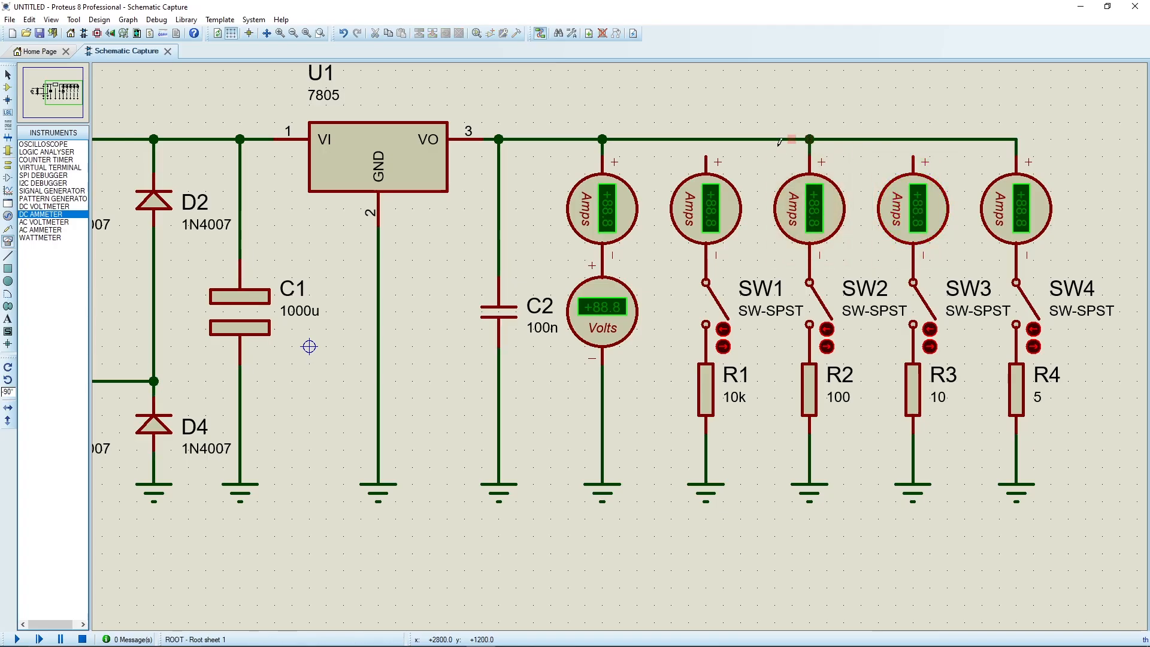
click(706, 156)
click(706, 139)
click(912, 155)
click(912, 139)
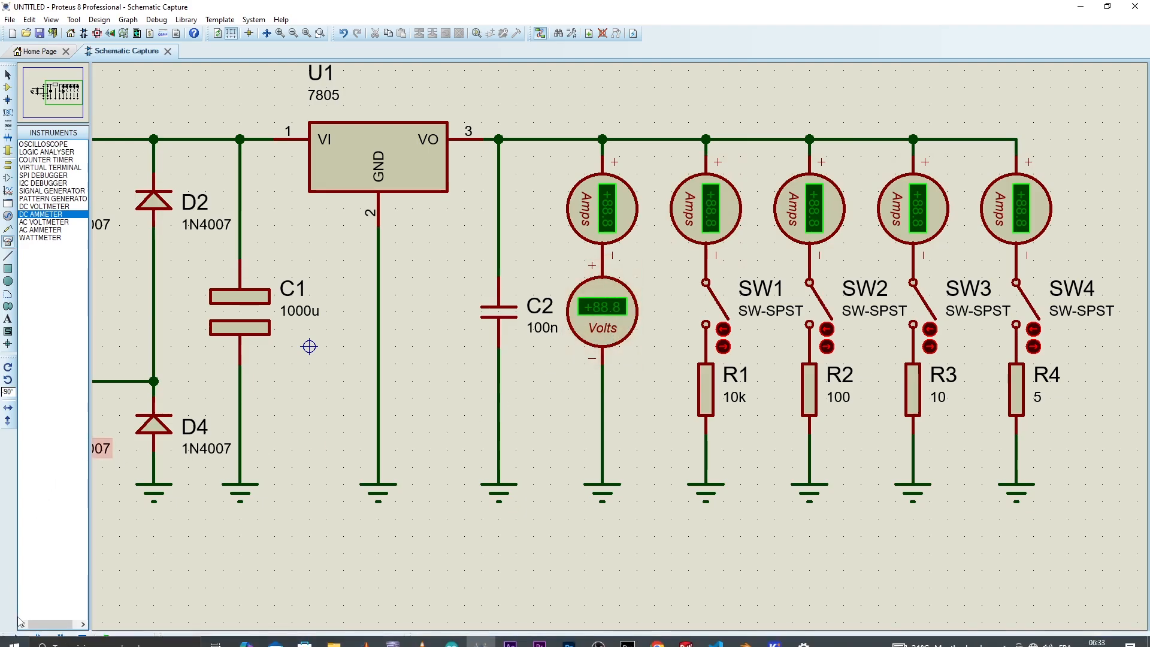
Simulate the circuit with SW1 closed, check the meter readings, and stop the simulation.
click(18, 639)
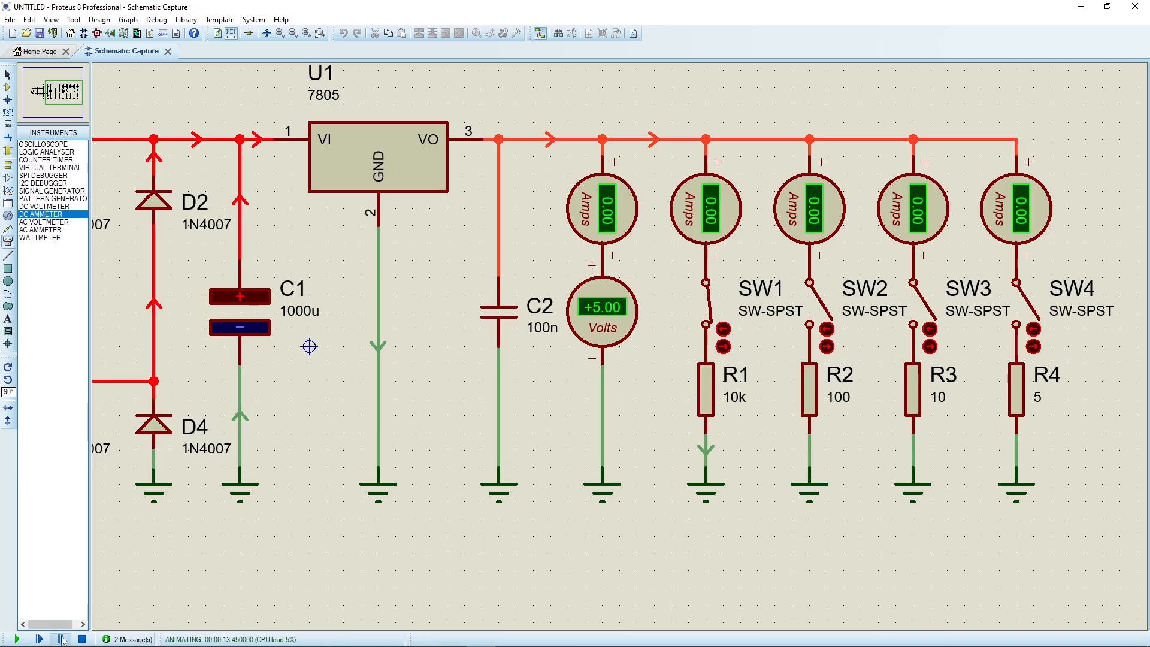
click(82, 639)
Set the display range of the ammeters above SW1 and SW2 to Milliamps.
double_click(675, 210)
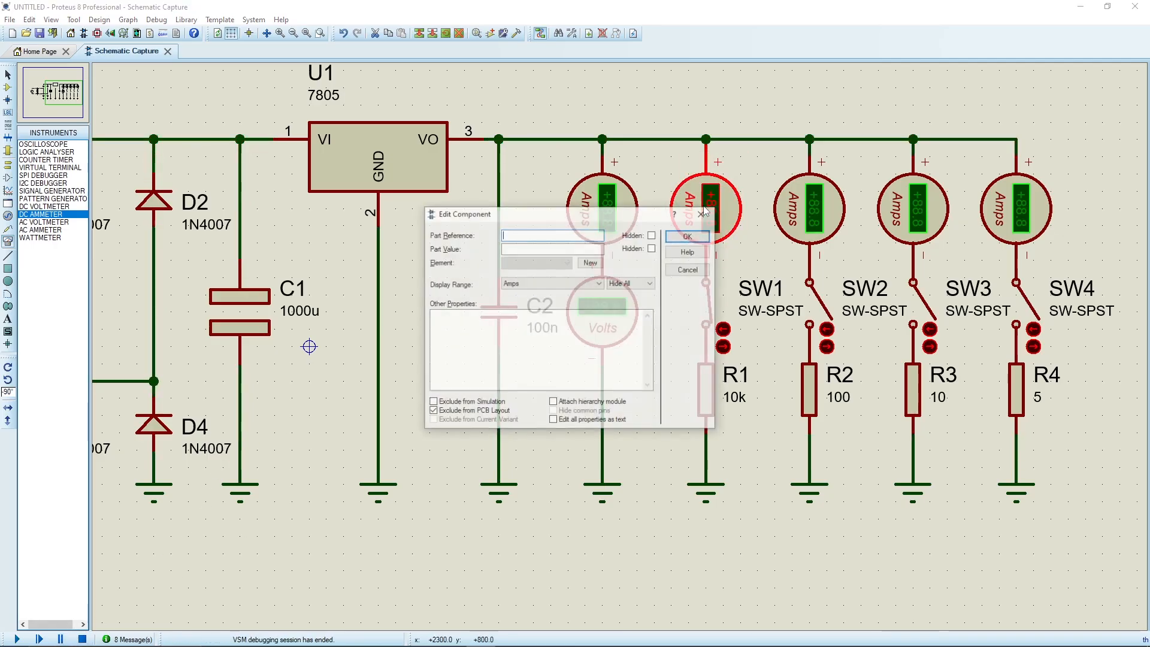
click(533, 284)
click(527, 317)
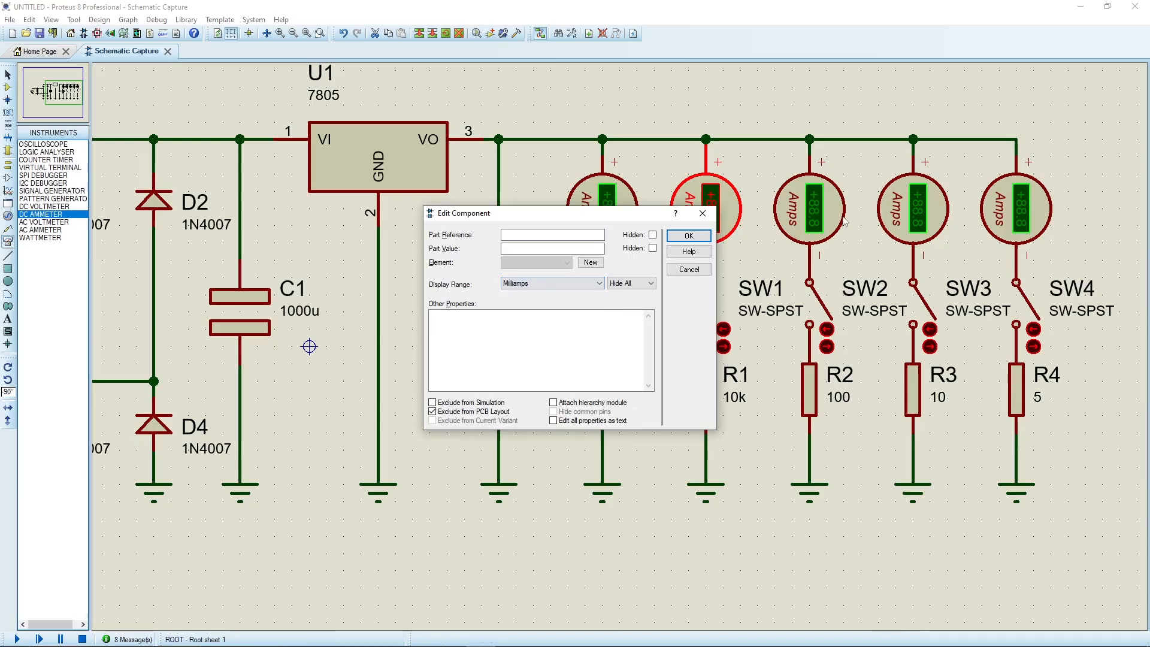
click(689, 235)
double_click(805, 217)
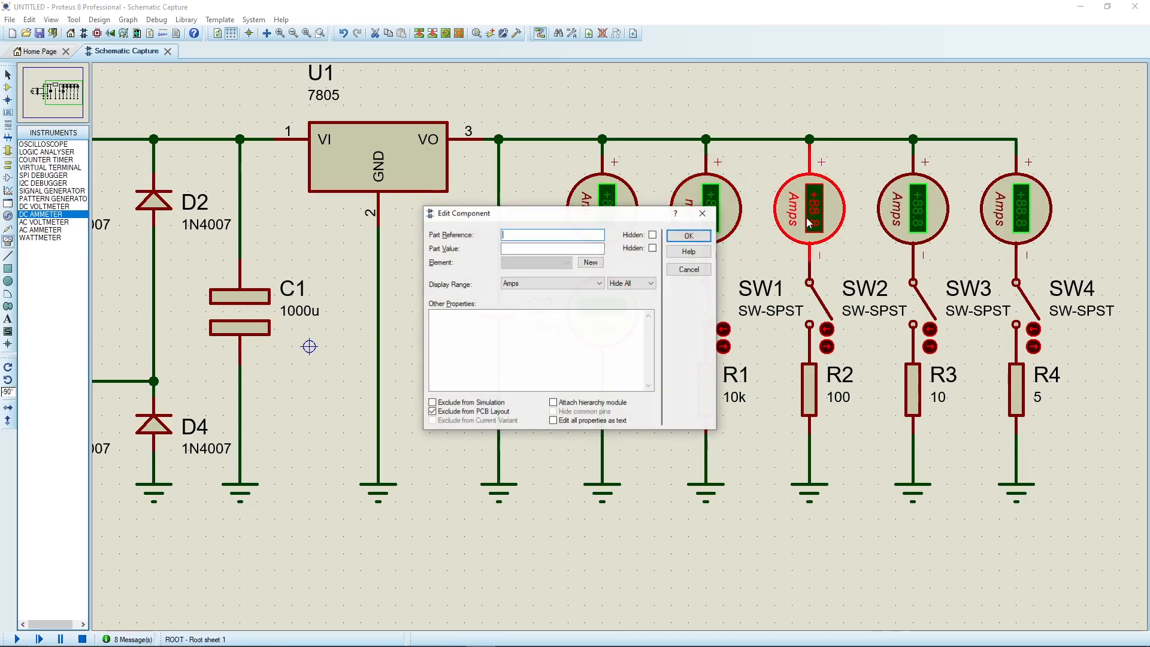
click(533, 283)
click(527, 318)
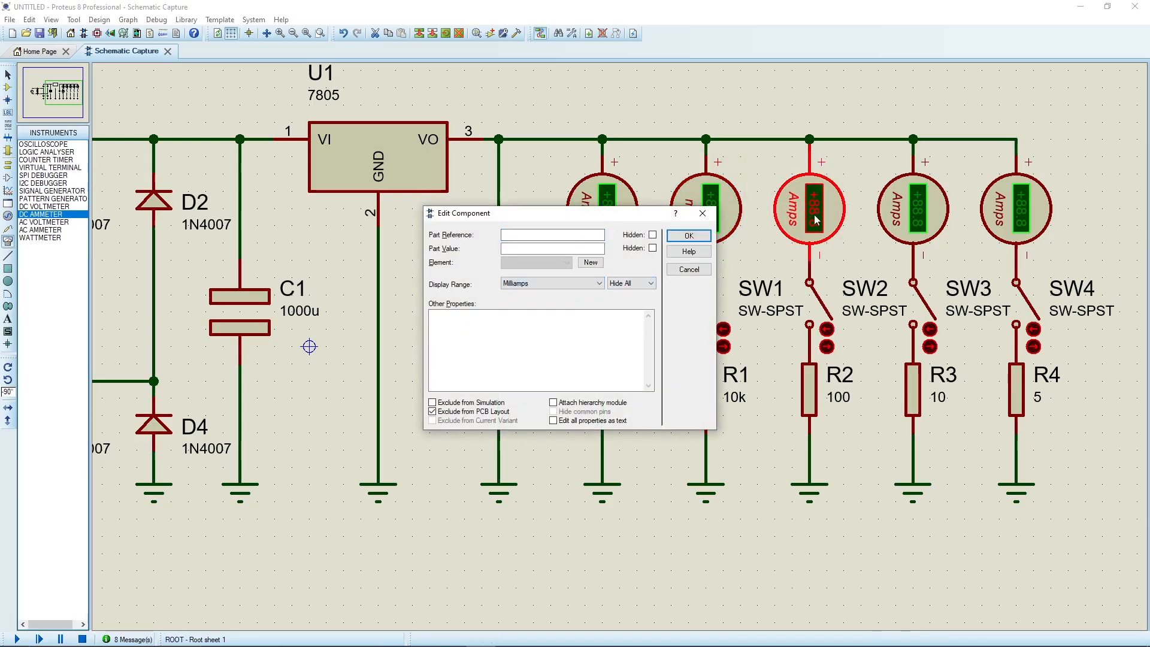
click(689, 235)
Set the display range of the ammeters above SW3 and SW4 to Milliamps.
double_click(910, 217)
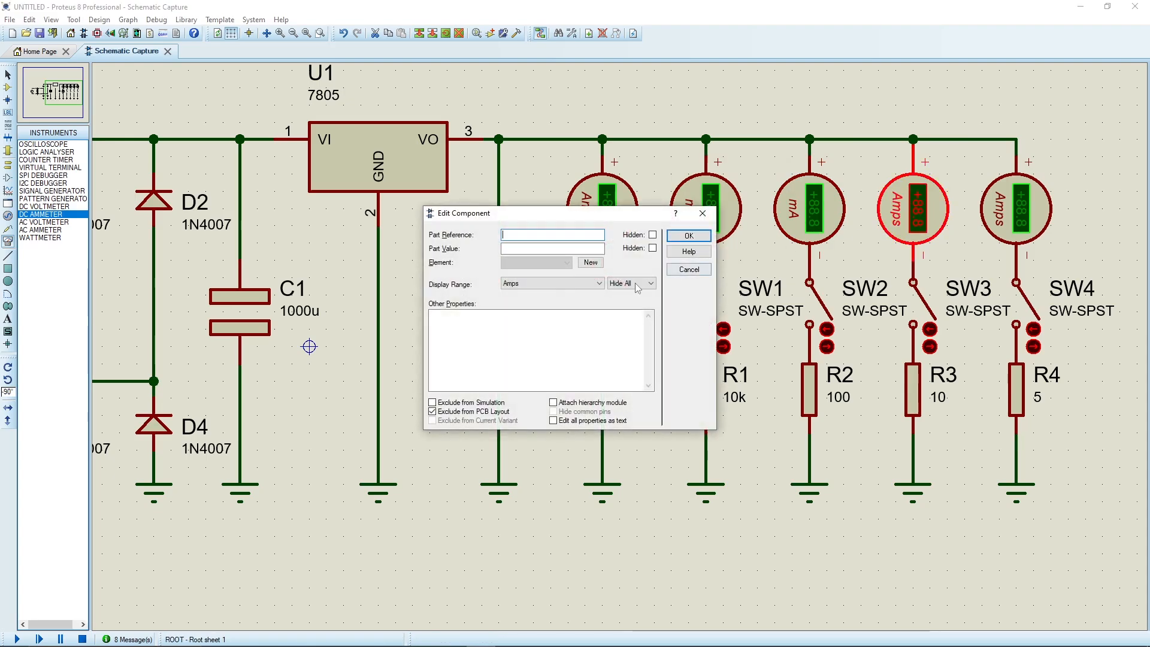
click(598, 283)
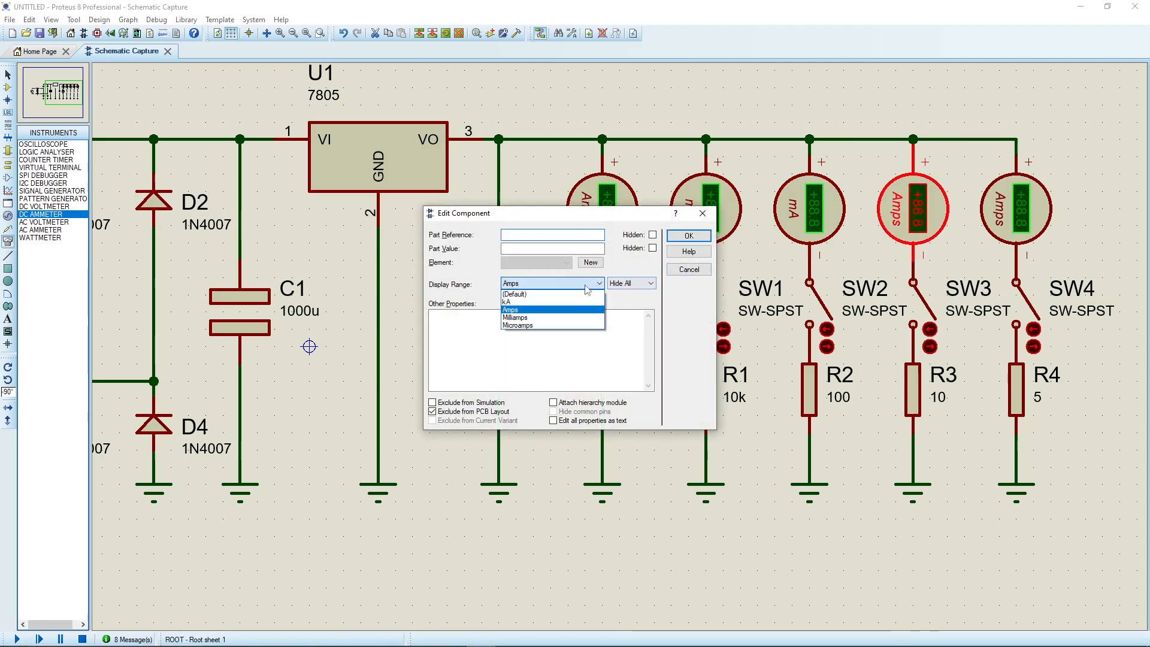
click(587, 318)
click(686, 235)
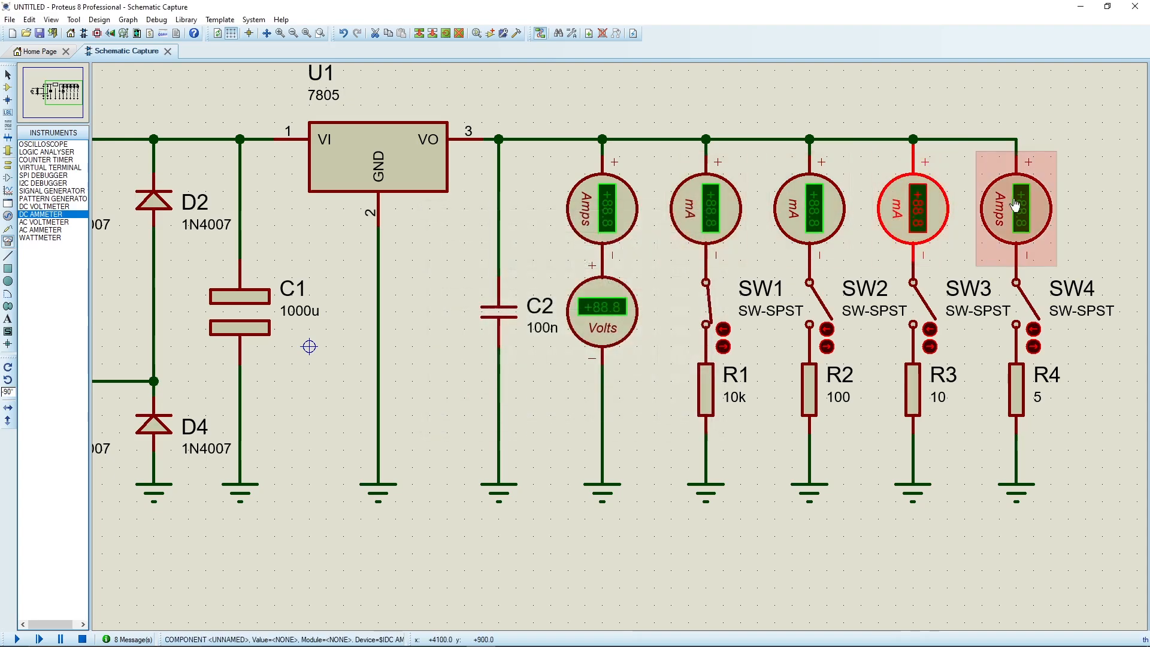
double_click(1016, 203)
click(580, 283)
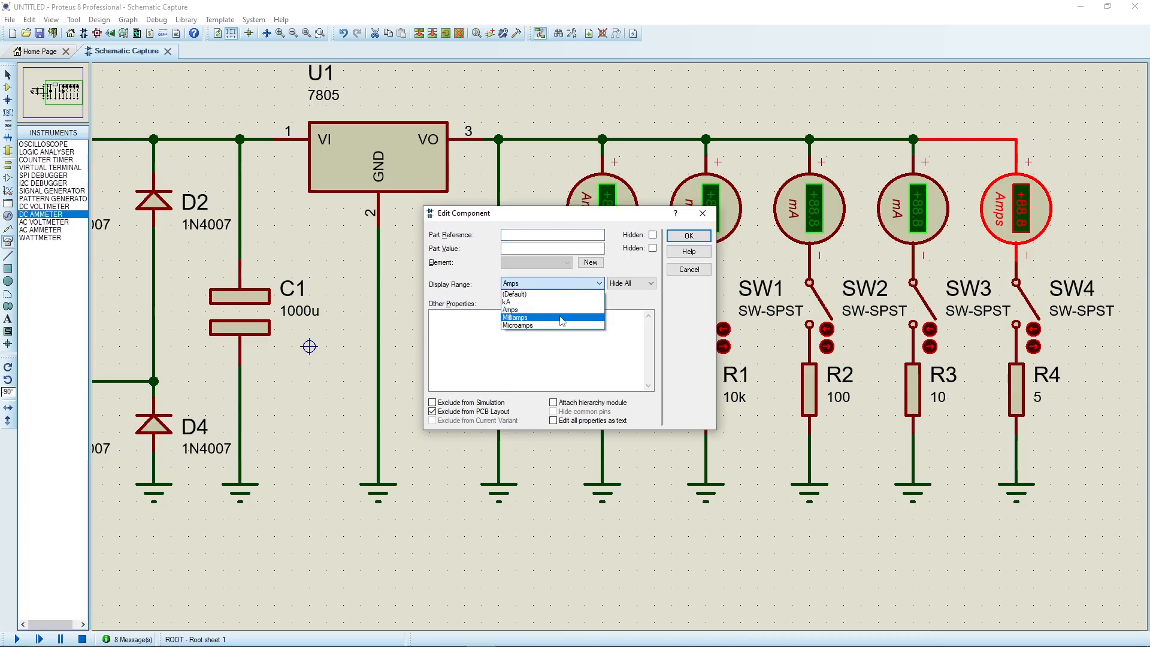
click(587, 317)
click(689, 236)
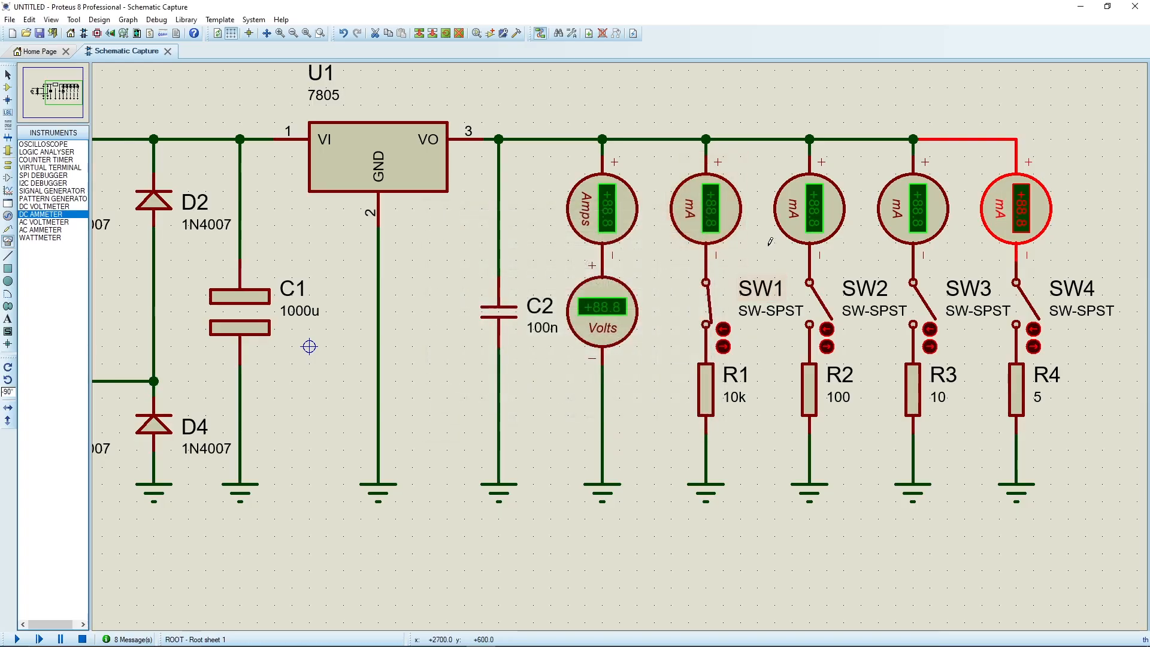
Simulate with only SW1 closed and with only SW2 closed, compare voltage and branch currents, then stop and reopen SW2.
click(16, 639)
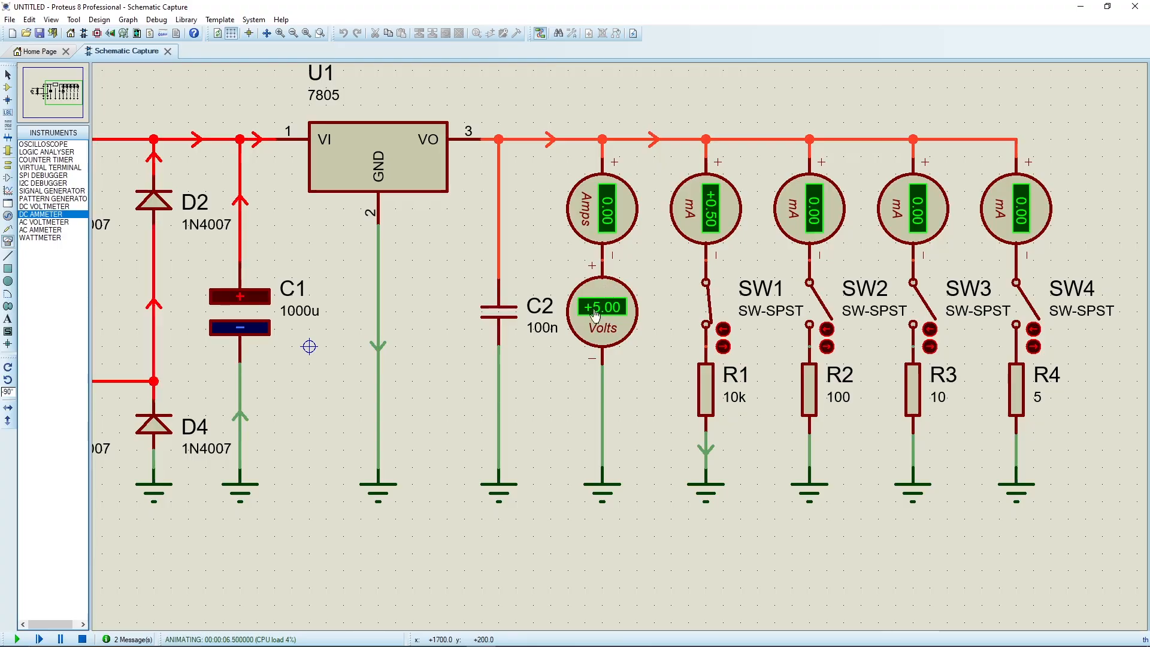
click(723, 330)
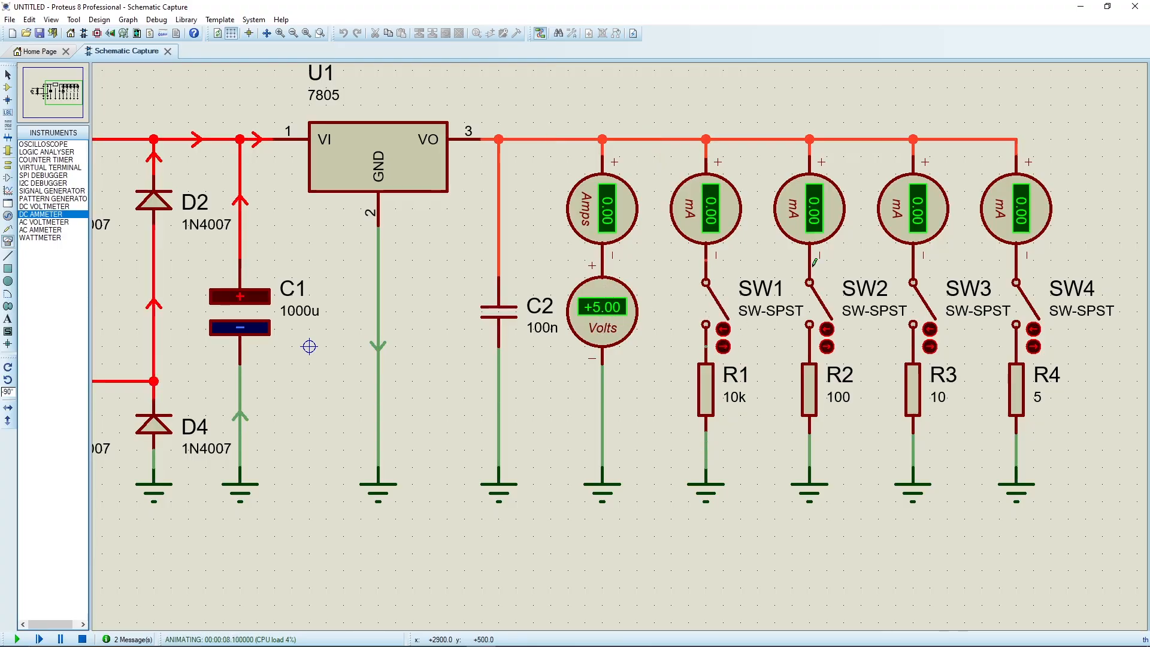
click(826, 330)
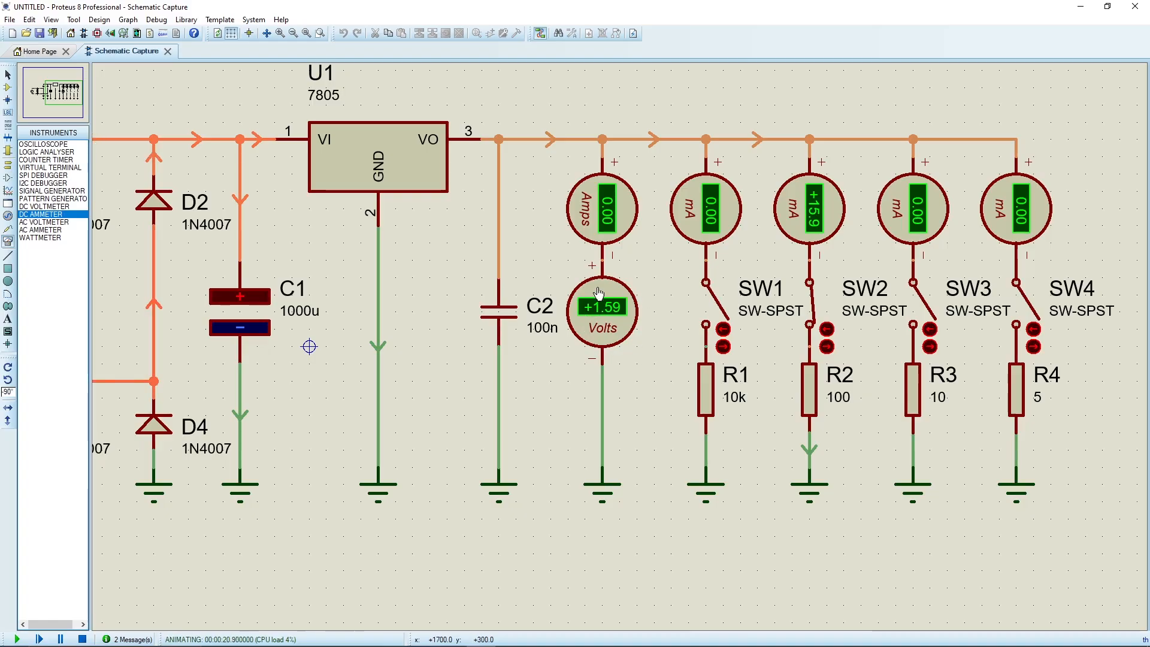
click(83, 639)
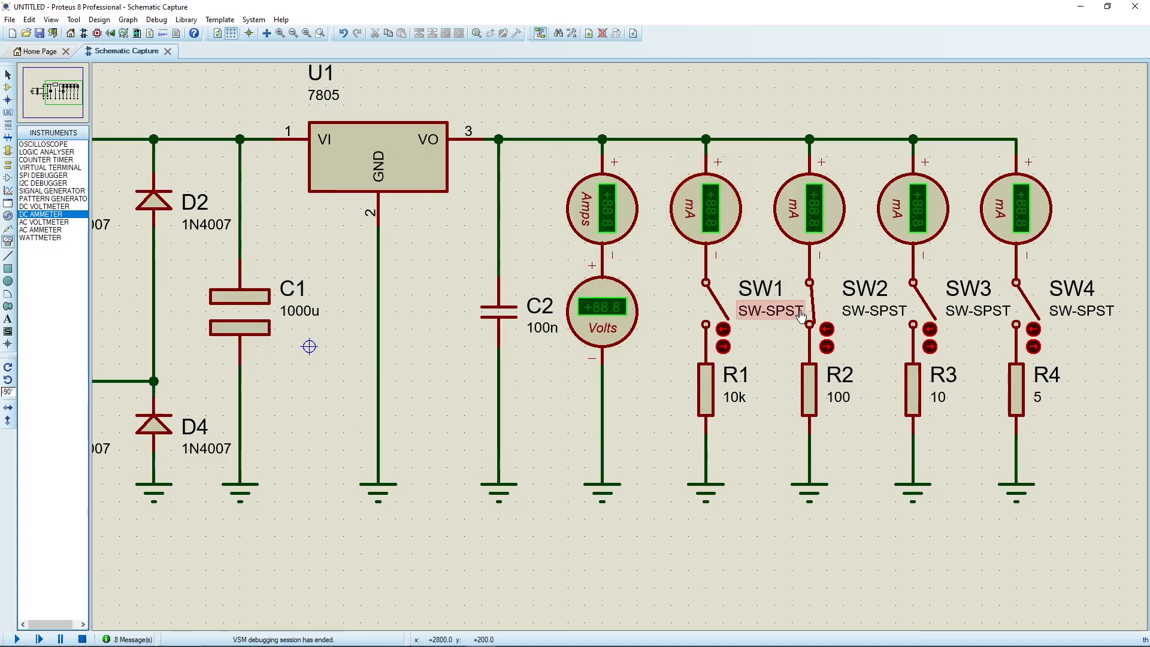
click(825, 348)
Place a second 7805 regulator above U1 and wire its VI pin to the input rail above C1.
scroll(484, 275, down, 1)
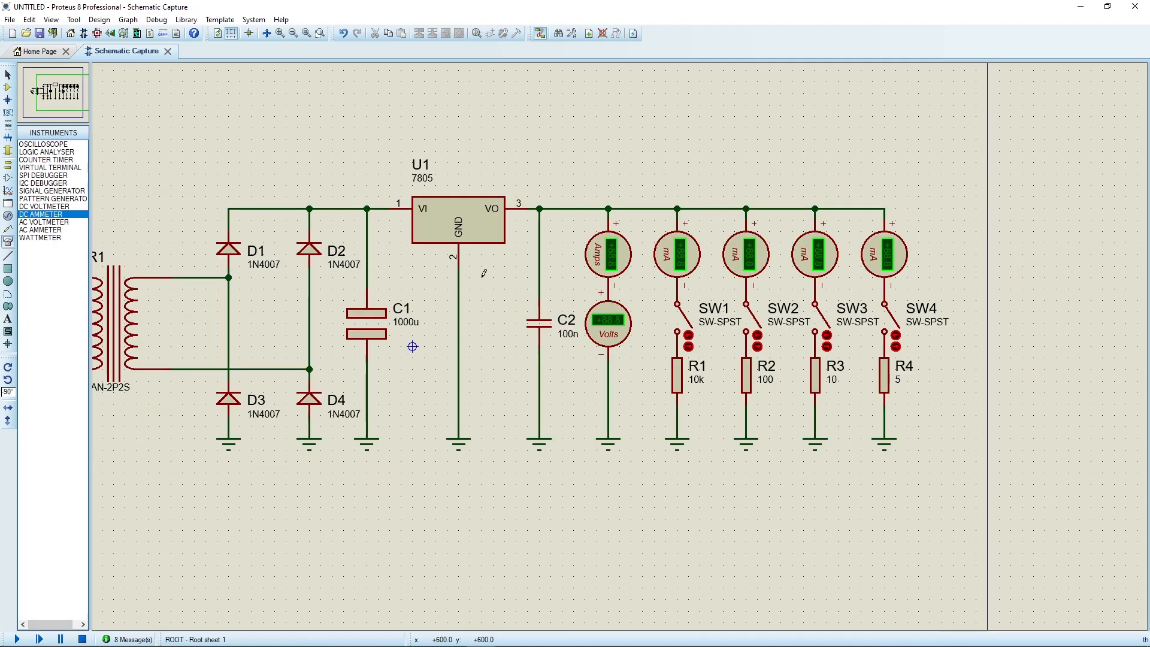
scroll(481, 275, up, 1)
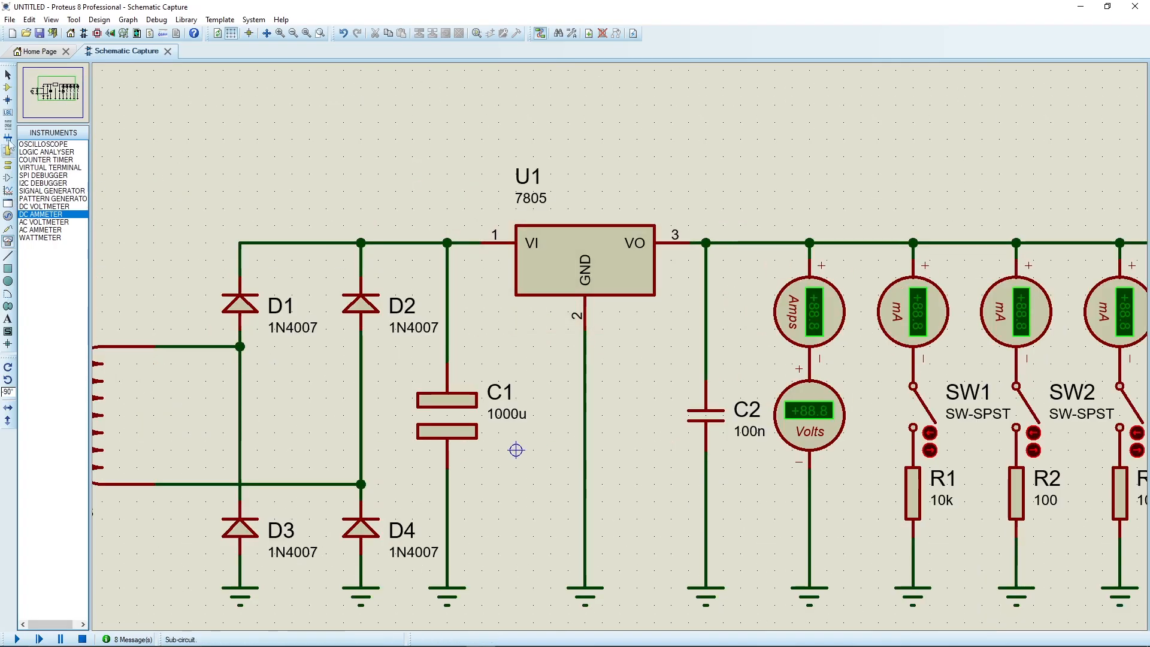
click(8, 87)
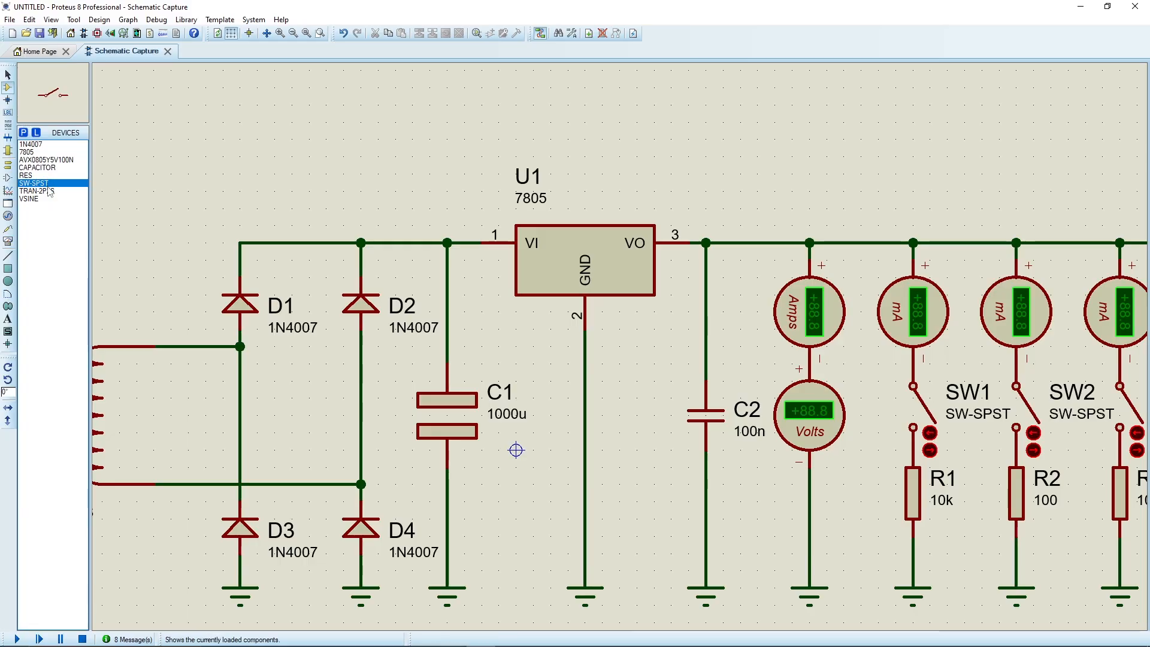
click(38, 152)
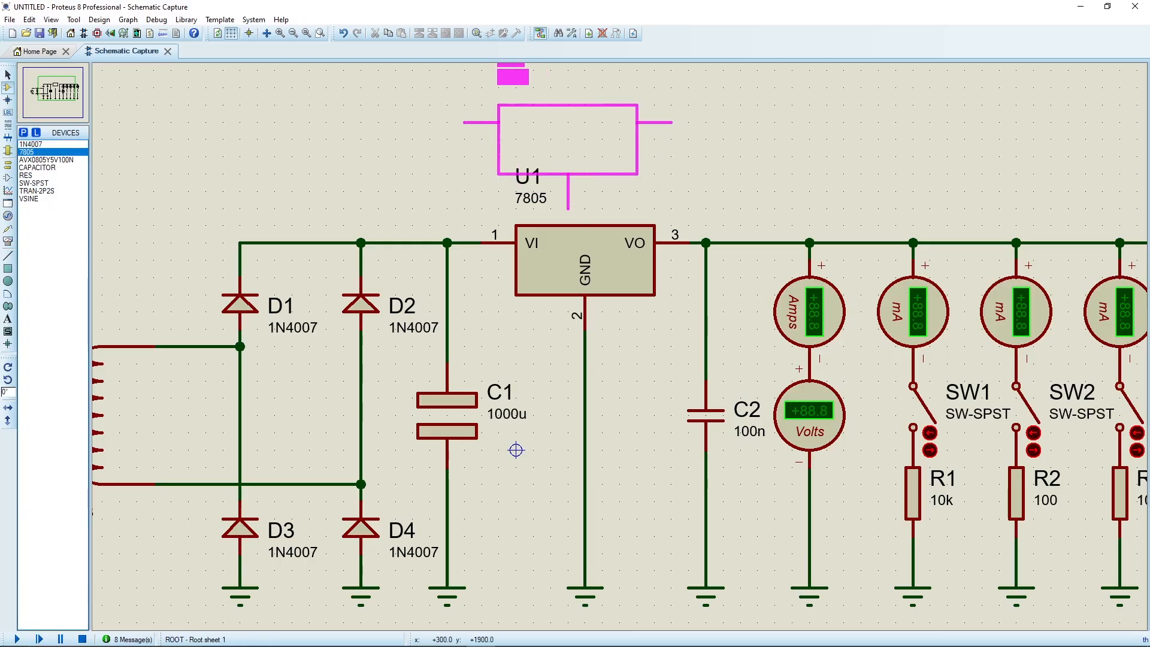
click(584, 87)
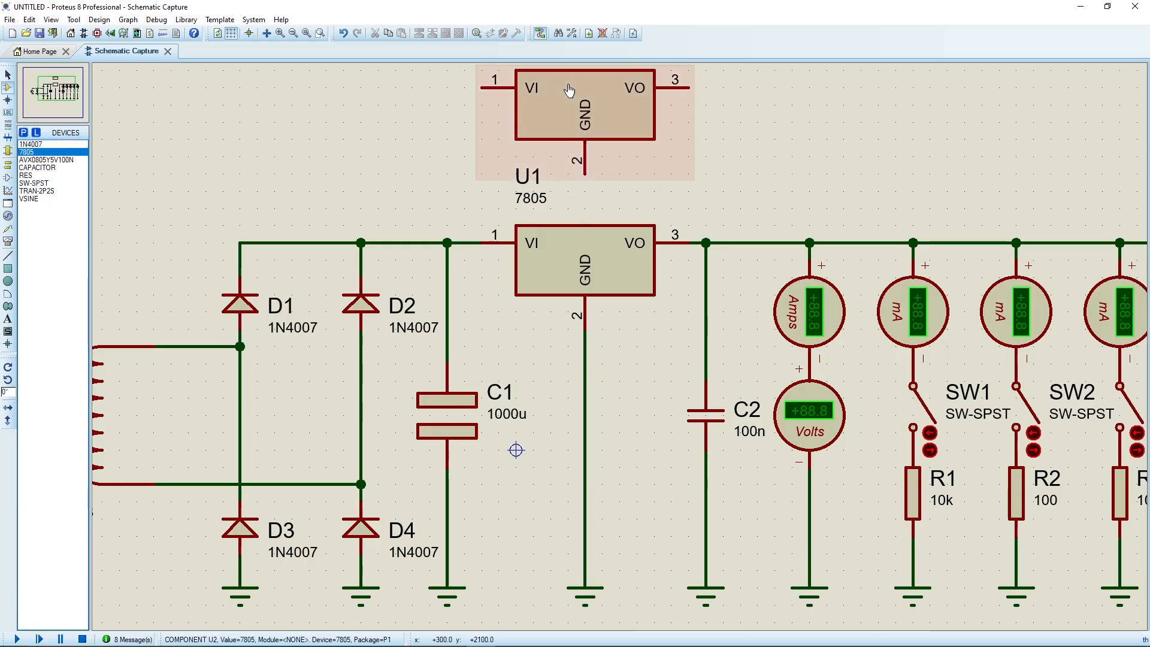
click(481, 87)
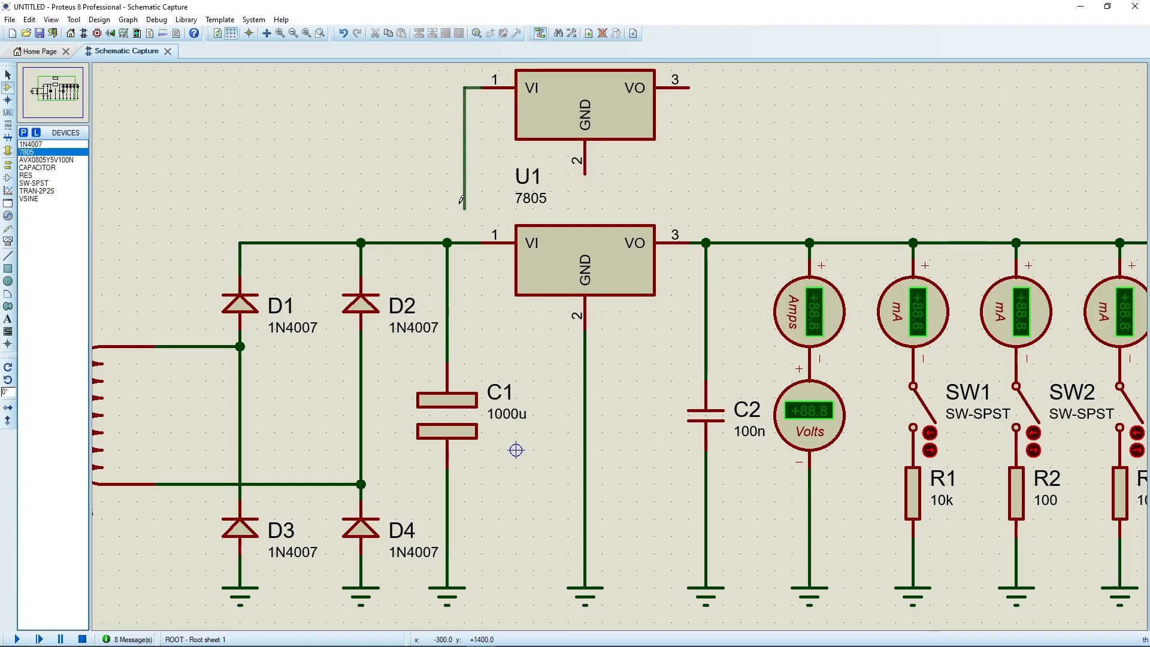
click(448, 242)
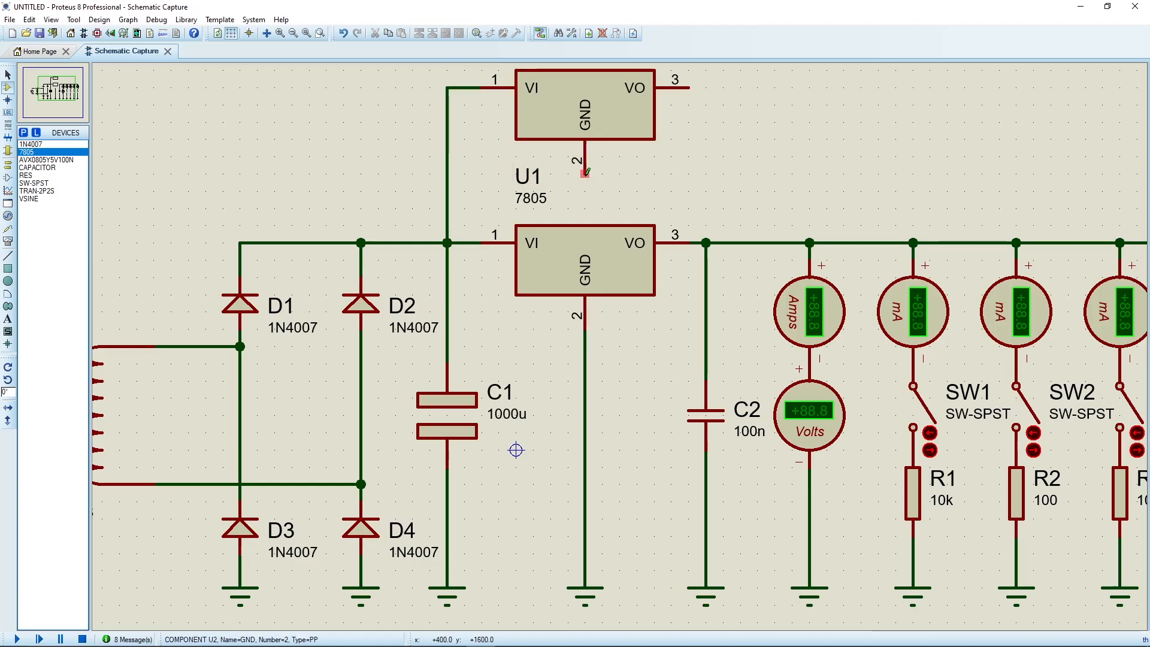
Move the second 7805 regulator slightly farther above U1.
scroll(604, 194, down, 1)
scroll(609, 206, up, 1)
drag(620, 353, 616, 336)
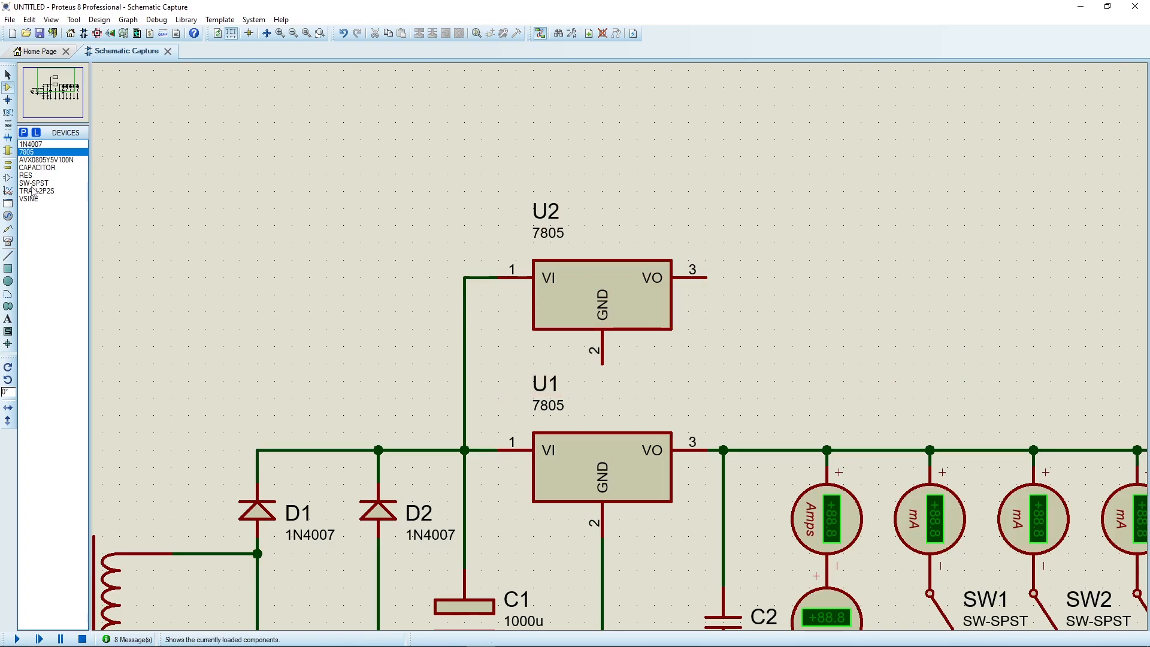
Add a ground terminal below the second 7805's GND pin and wire its VO pin to the output rail.
click(8, 165)
click(596, 389)
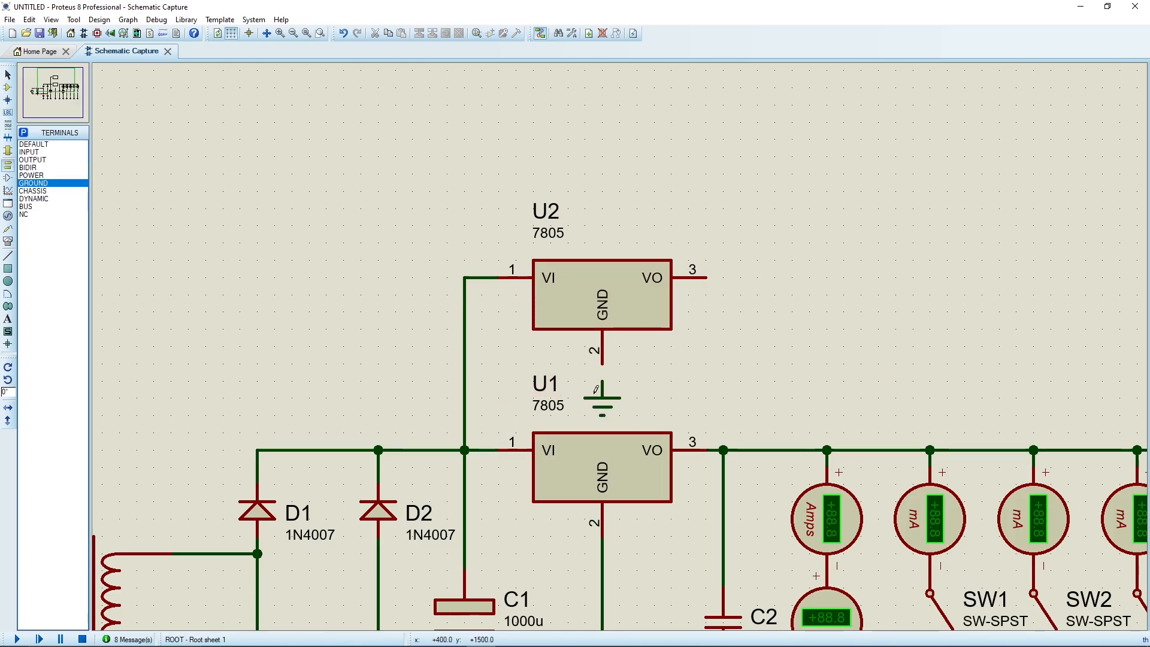
click(704, 277)
click(723, 449)
Simulate the circuit with both 7805 regulators in parallel and all switches open, check the output voltage, and stop.
key(F7)
scroll(687, 431, up, 2)
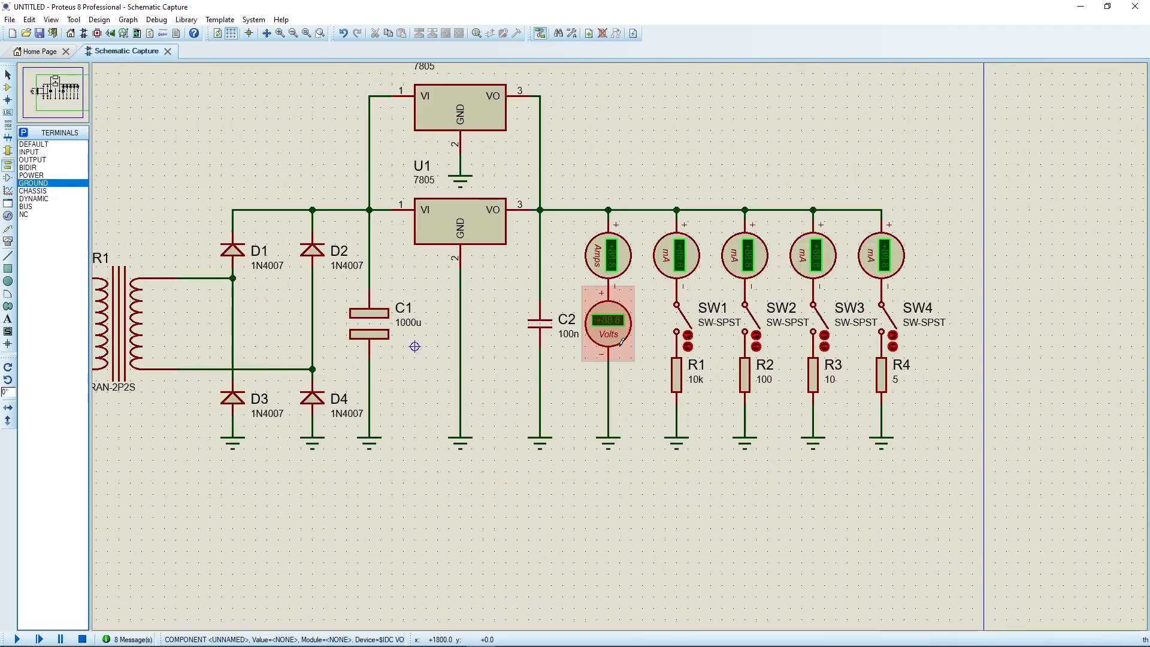
middle_click(619, 348)
click(729, 393)
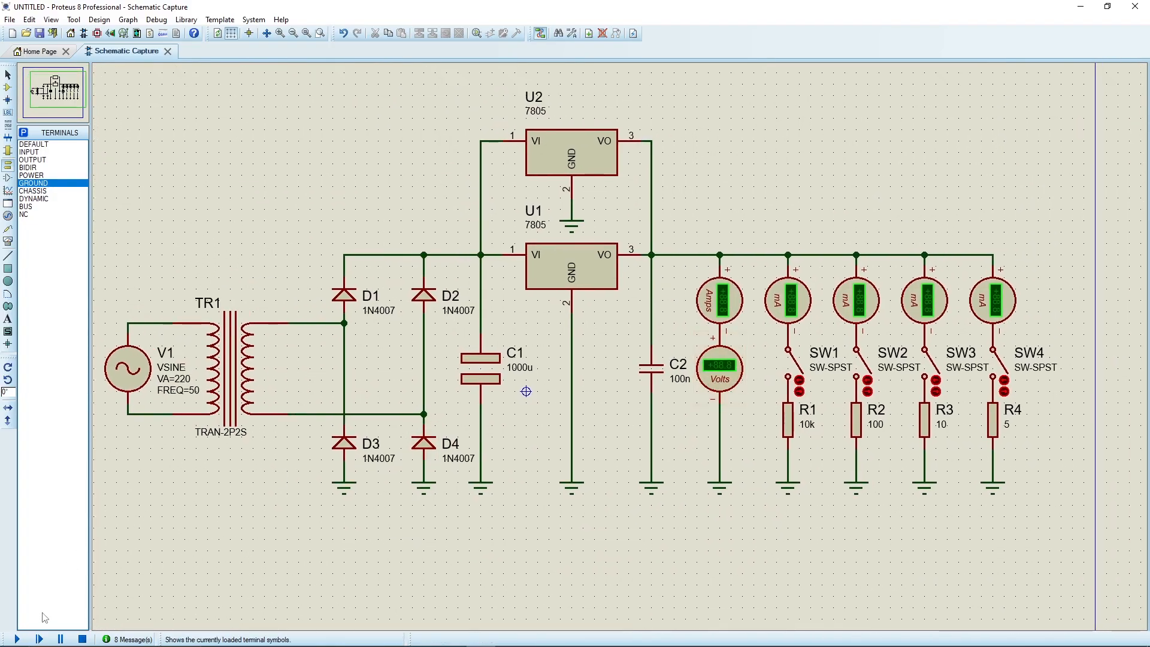
click(16, 639)
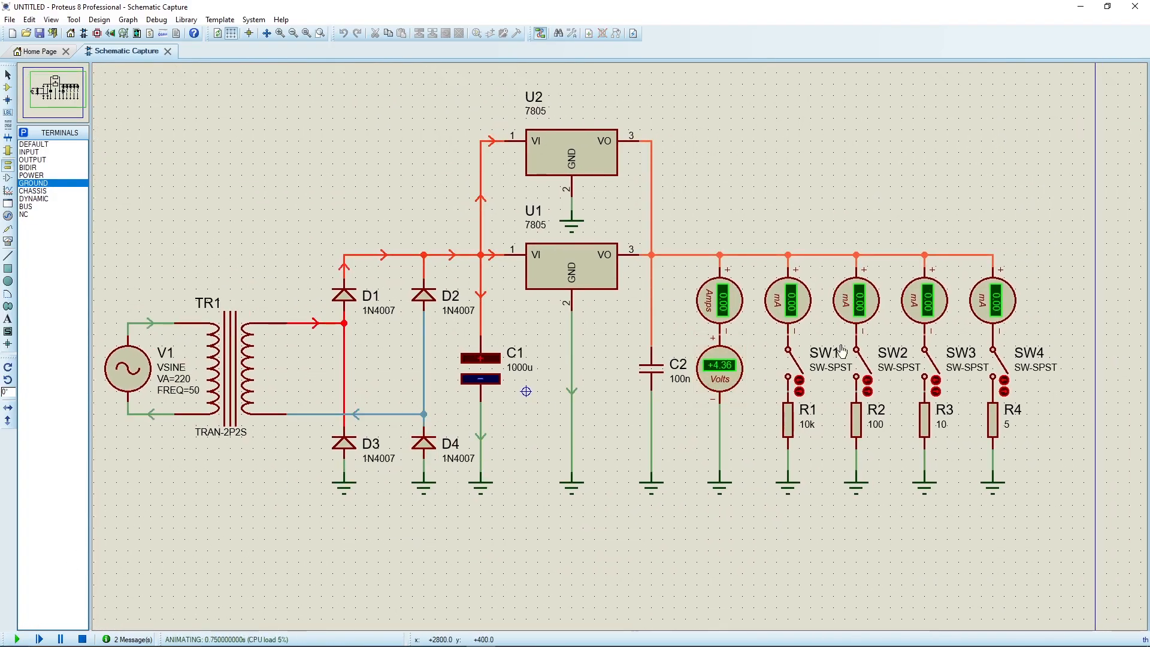
scroll(780, 372, up, 1)
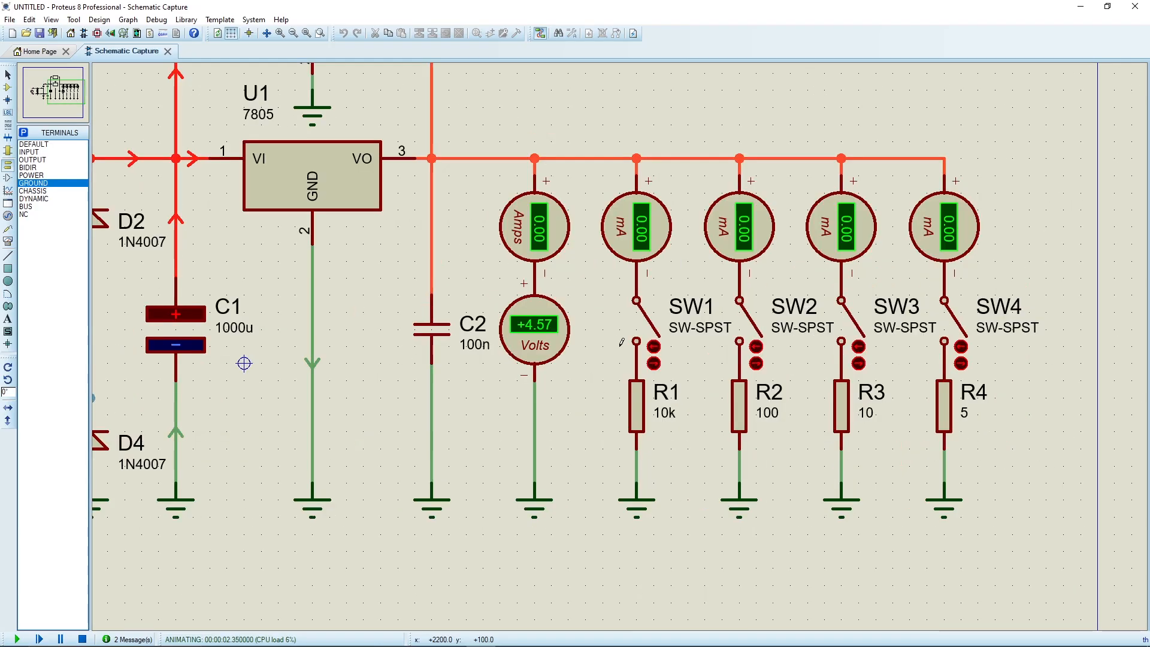
scroll(590, 342, down, 1)
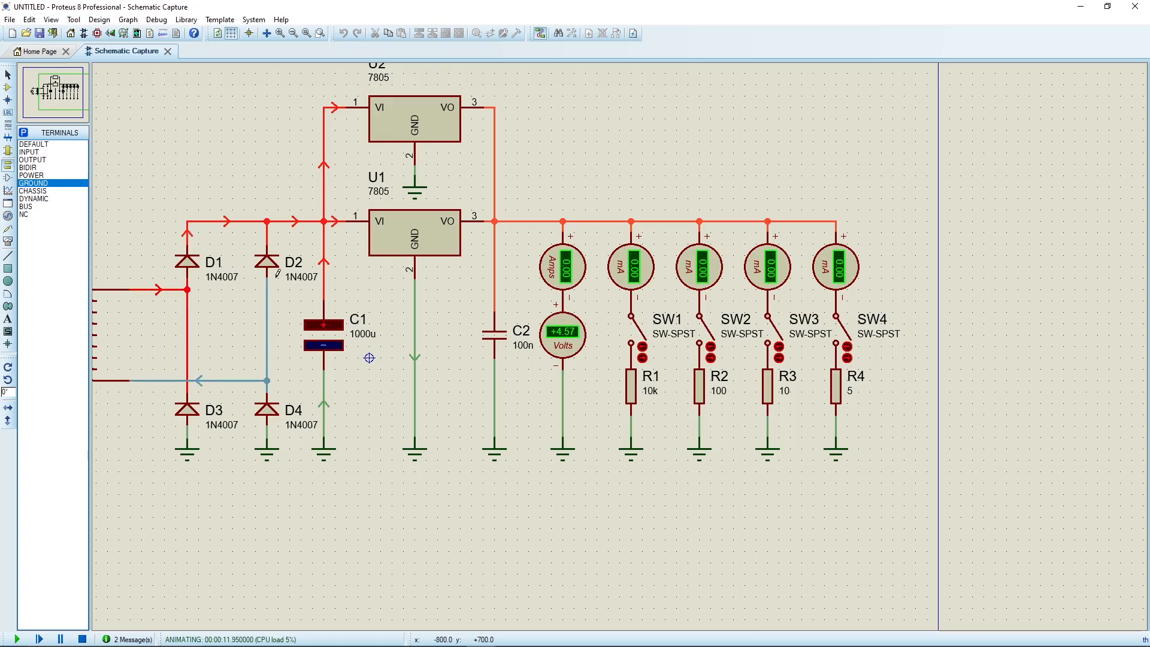
drag(211, 290, 463, 274)
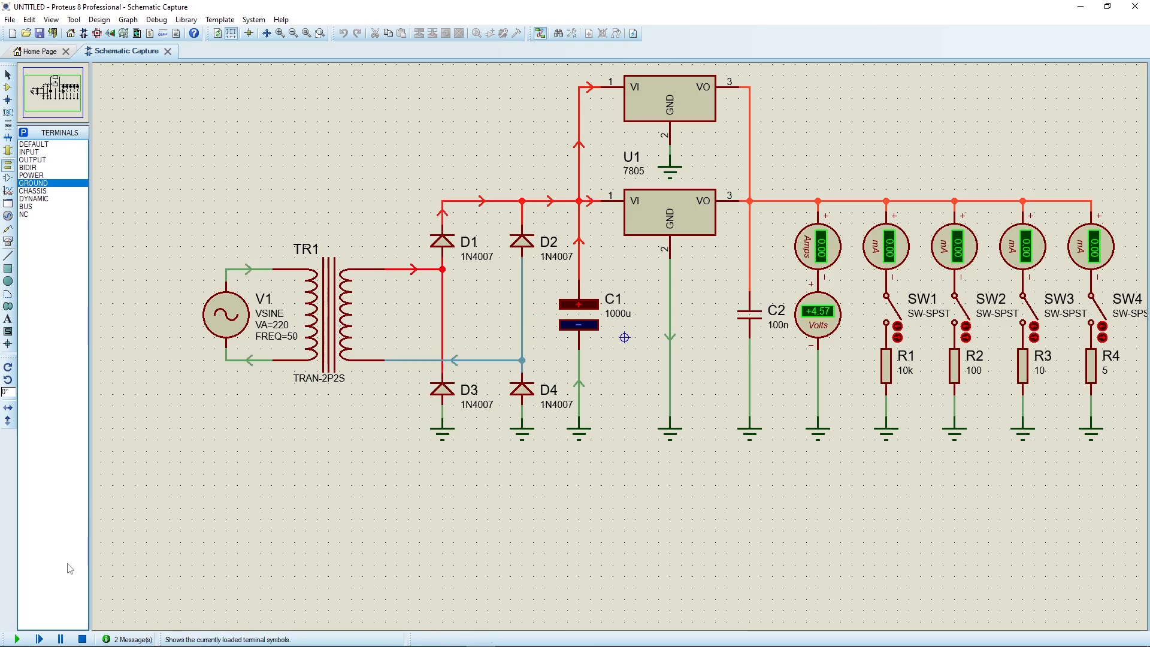
click(83, 639)
Set transformer TR1's coupling factor to 0.04, simulate to check the output voltage, and stop.
double_click(354, 336)
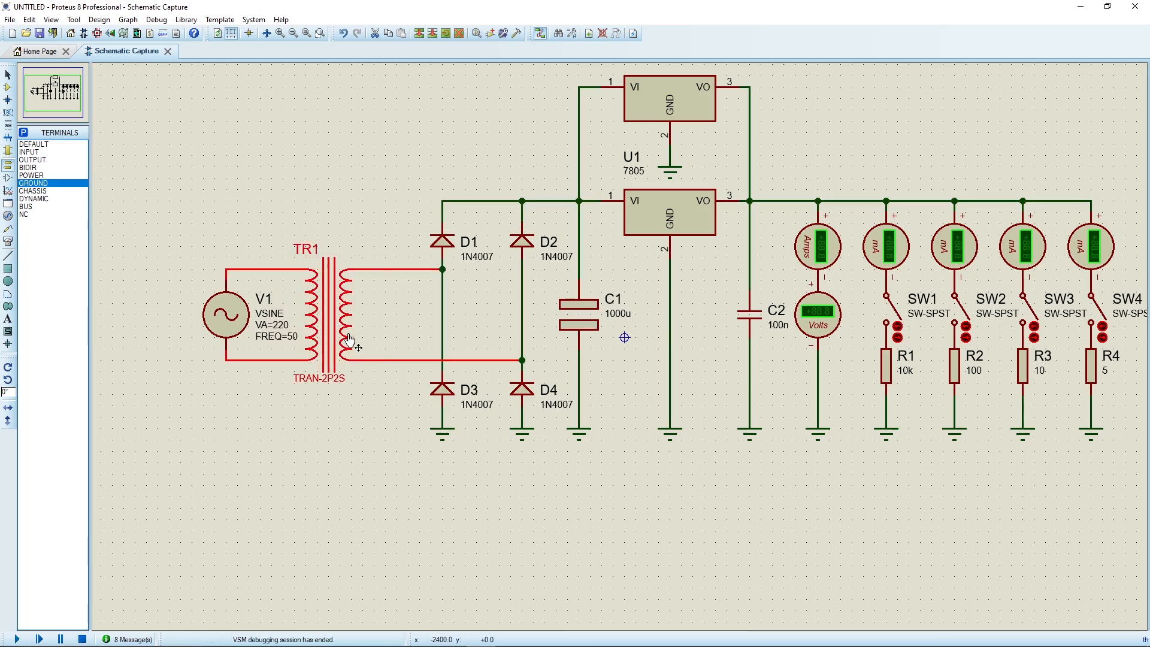
click(526, 299)
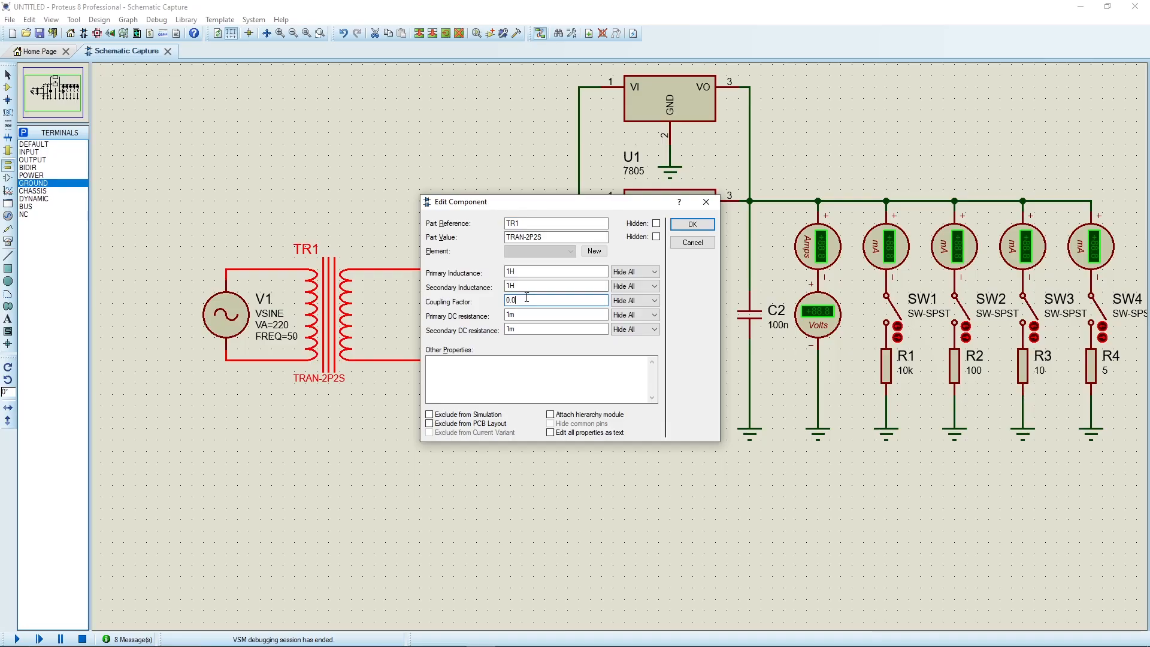
key(Return)
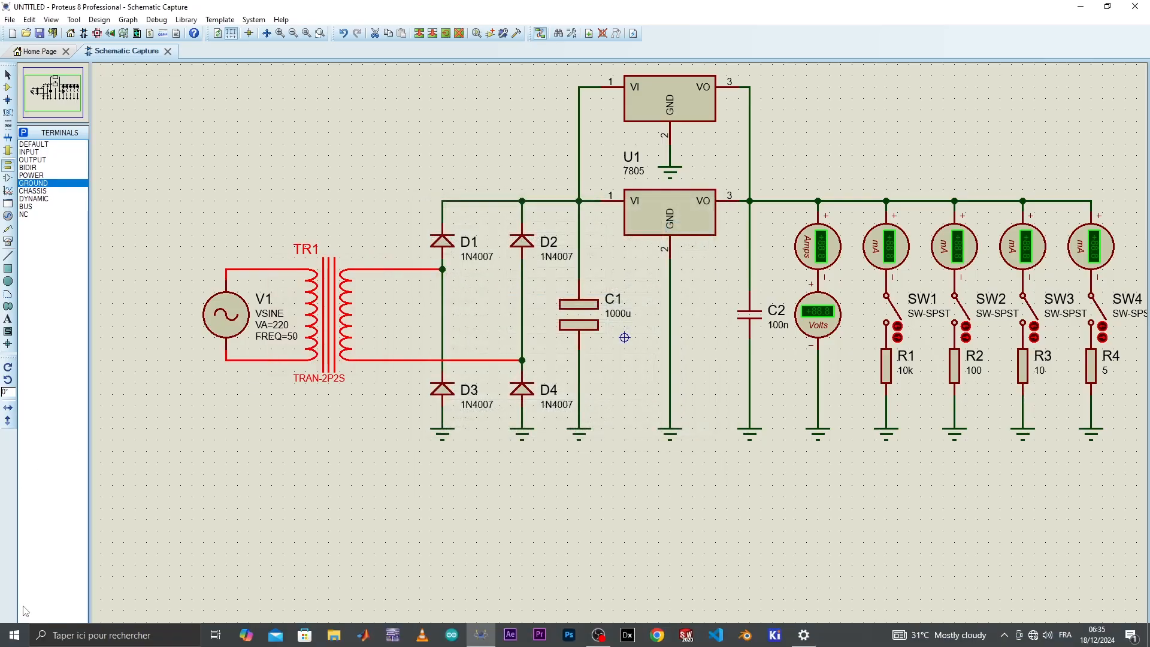
click(17, 639)
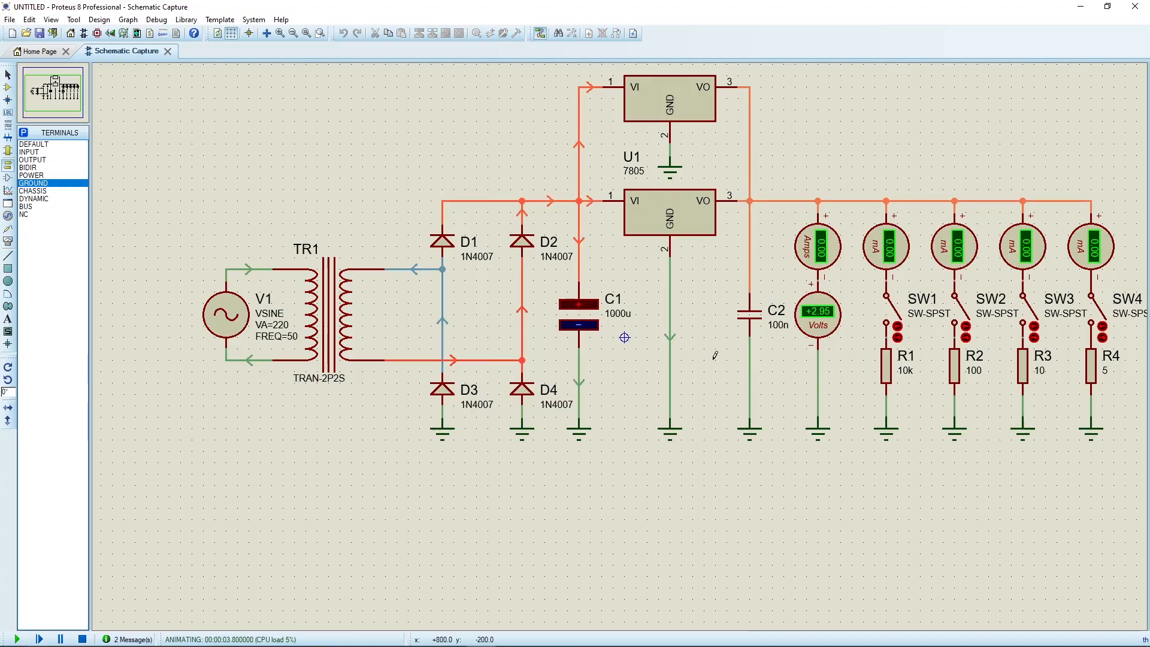
click(83, 639)
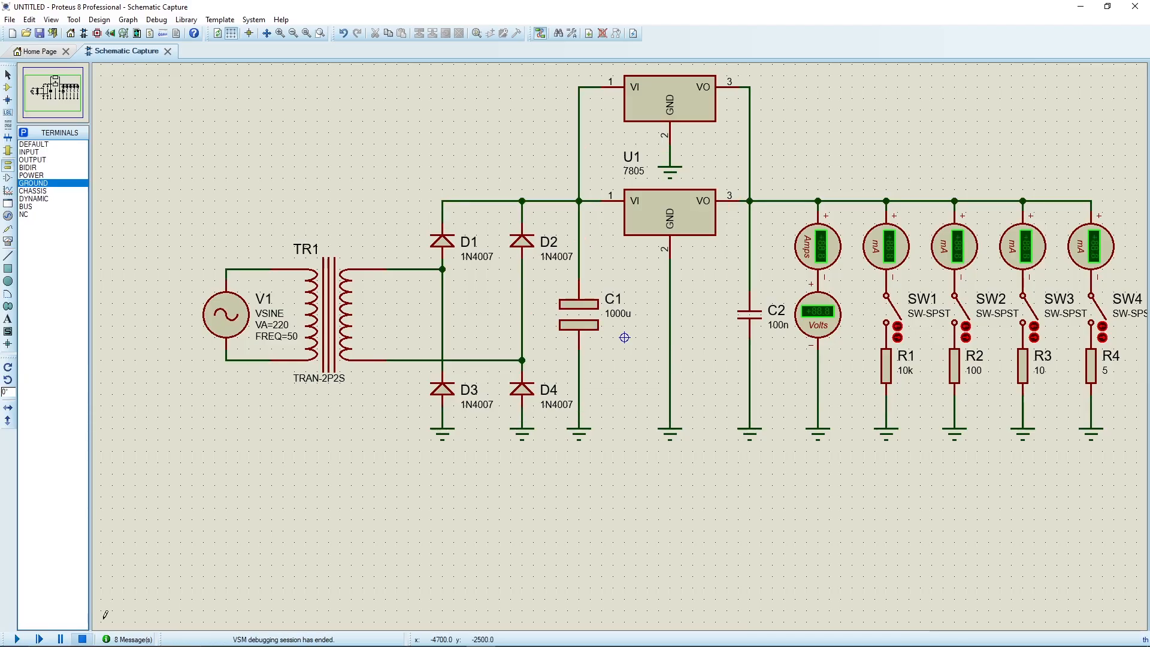
Set transformer TR1's coupling factor to 0.03, simulate to check the output voltage, and stop.
double_click(331, 312)
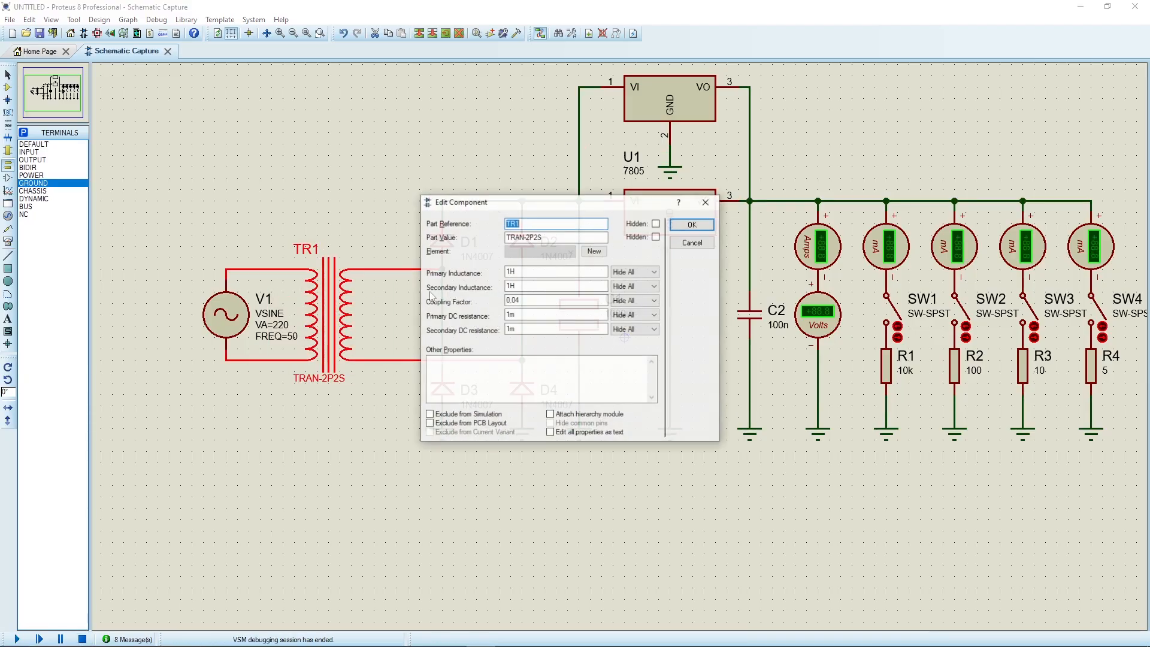
double_click(529, 300)
text(0.04)
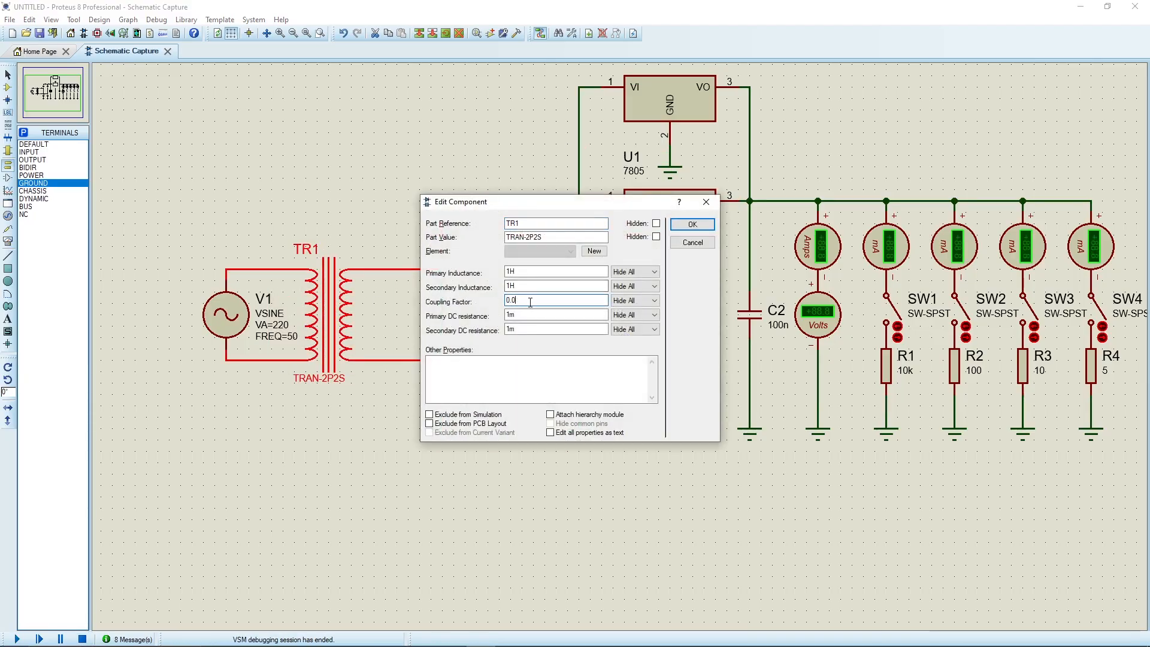
key(Return)
key(F12)
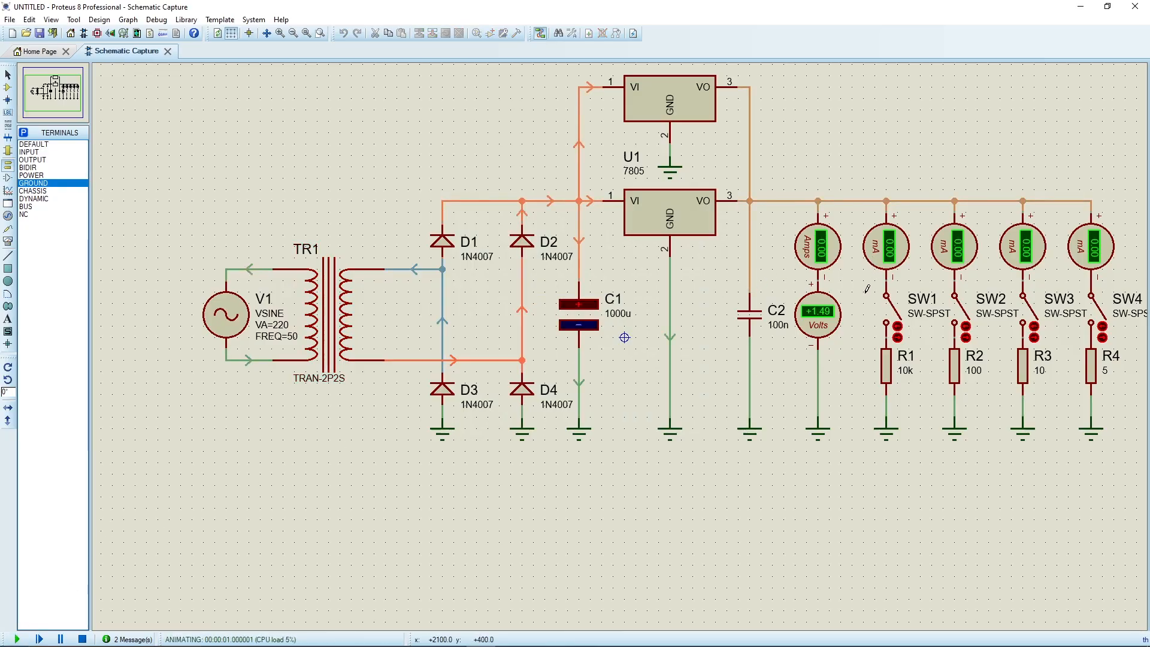
click(83, 639)
Set transformer TR1's coupling factor to 0.05 and simulate with all load switches open to check the output voltage.
double_click(332, 312)
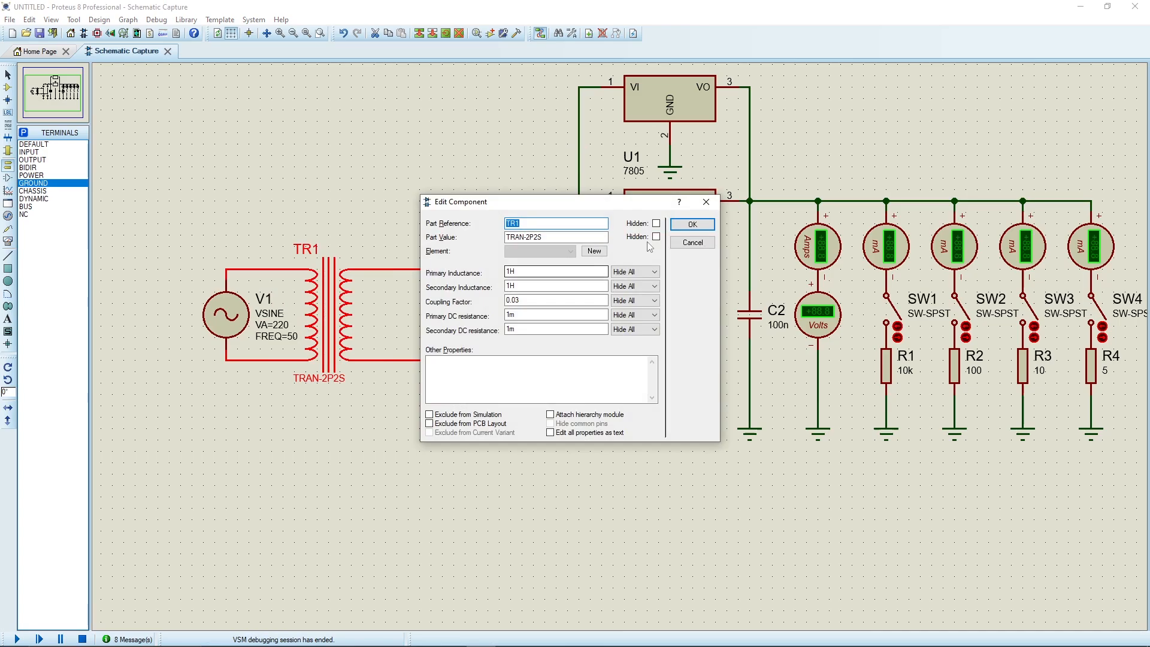
click(537, 301)
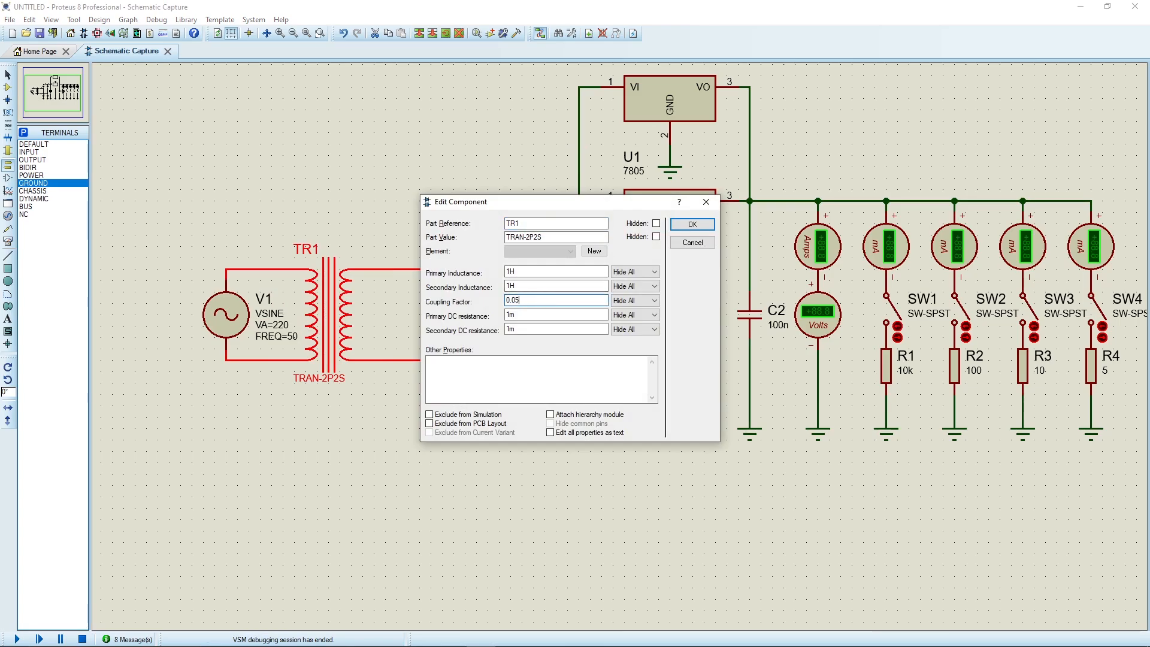
key(Return)
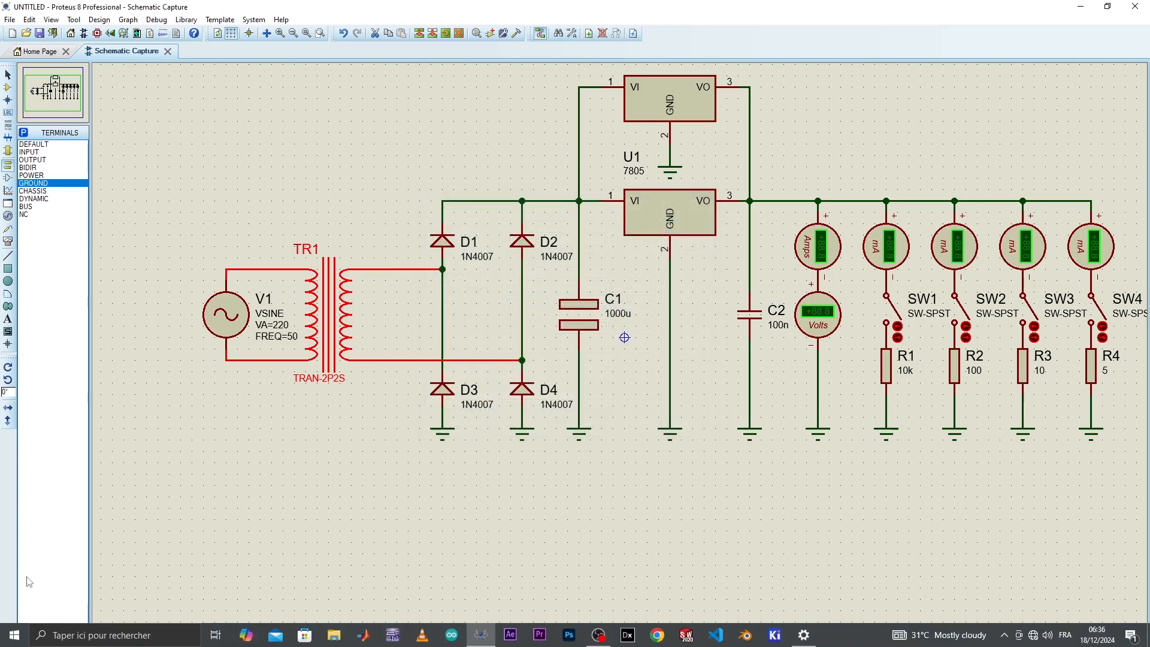
click(19, 636)
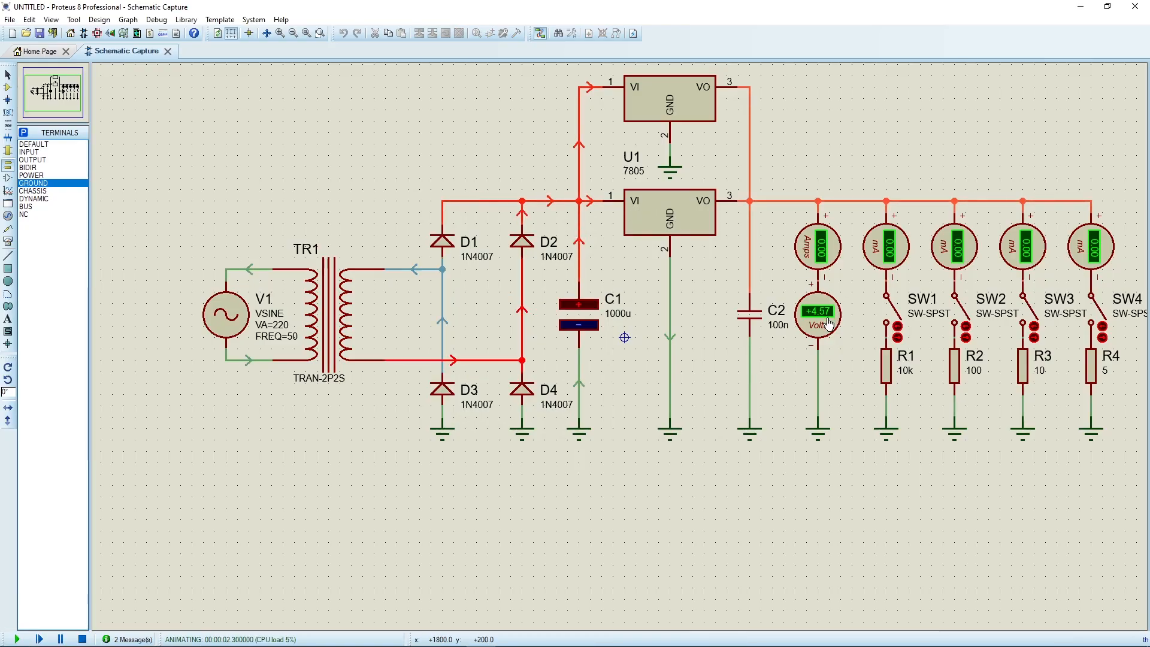
scroll(828, 324, up, 2)
scroll(621, 342, down, 2)
scroll(620, 342, up, 1)
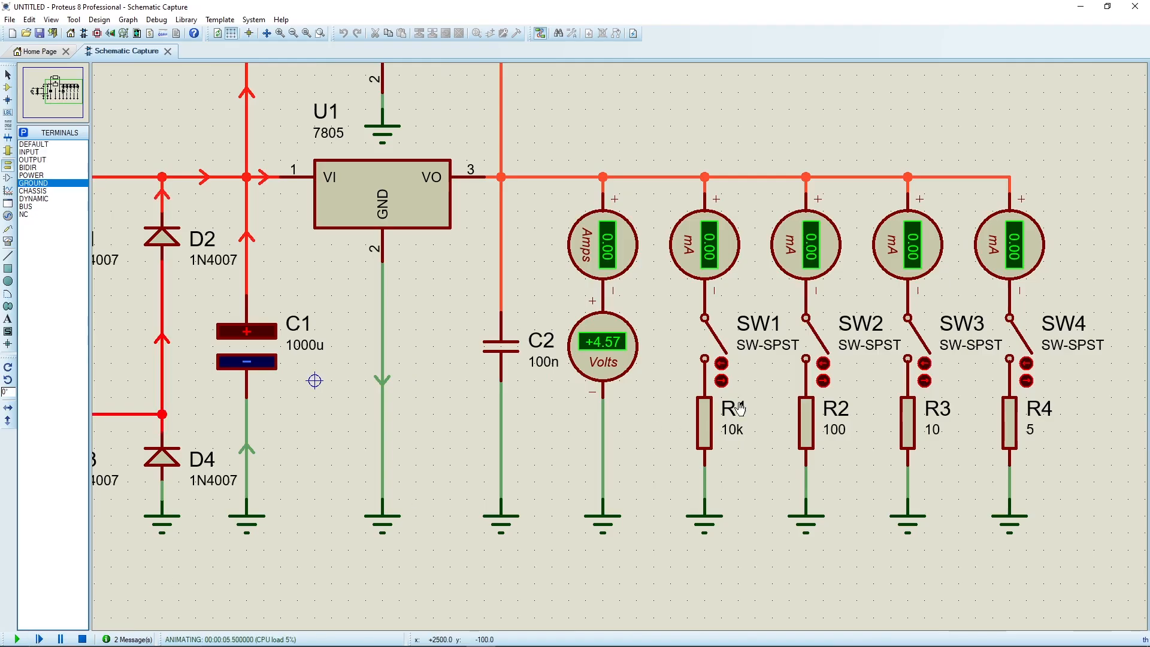
Compare the output voltage and branch currents with only SW1 closed and with only SW2 closed, stopping the simulation after each test.
click(721, 364)
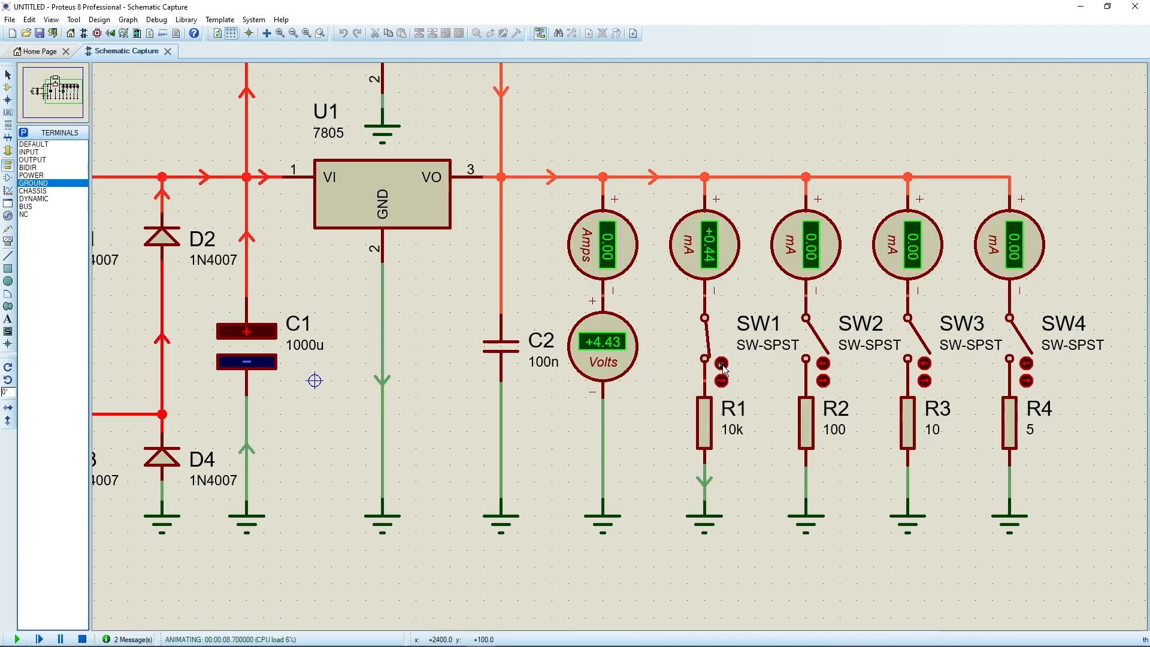
click(82, 639)
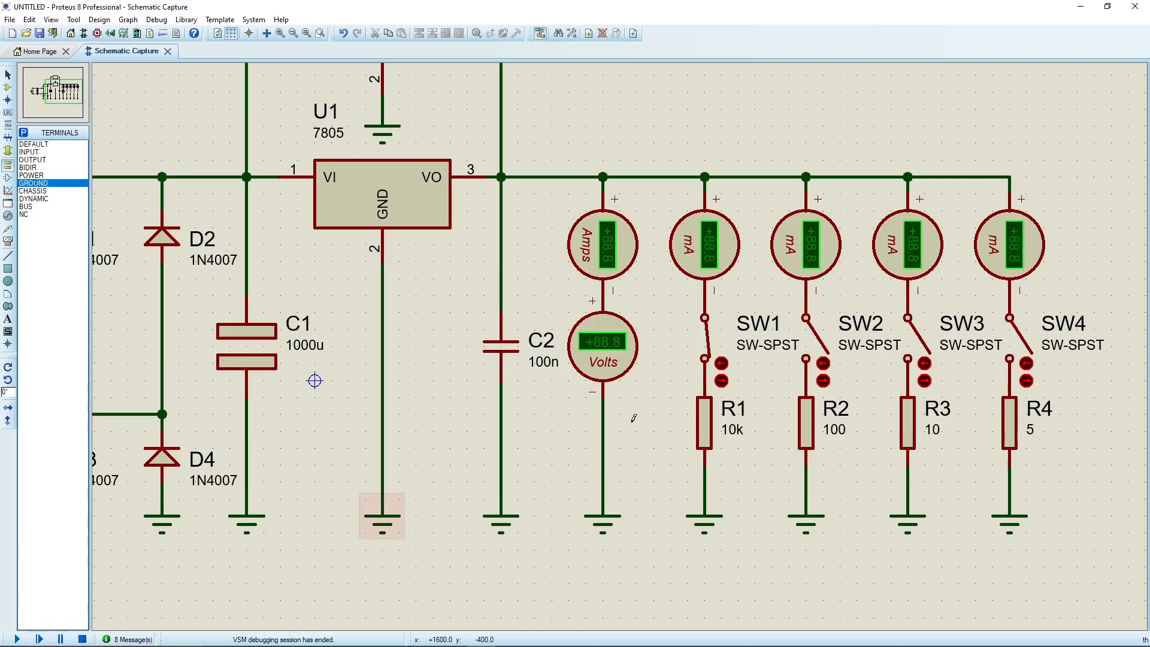
click(722, 381)
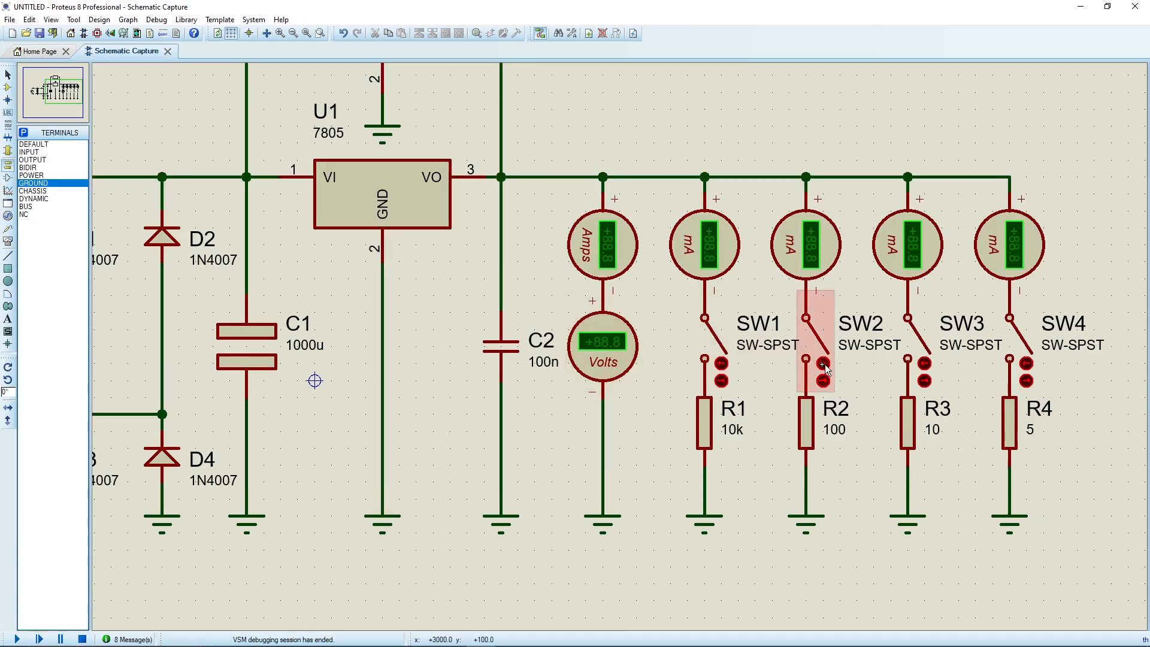
click(824, 364)
click(17, 638)
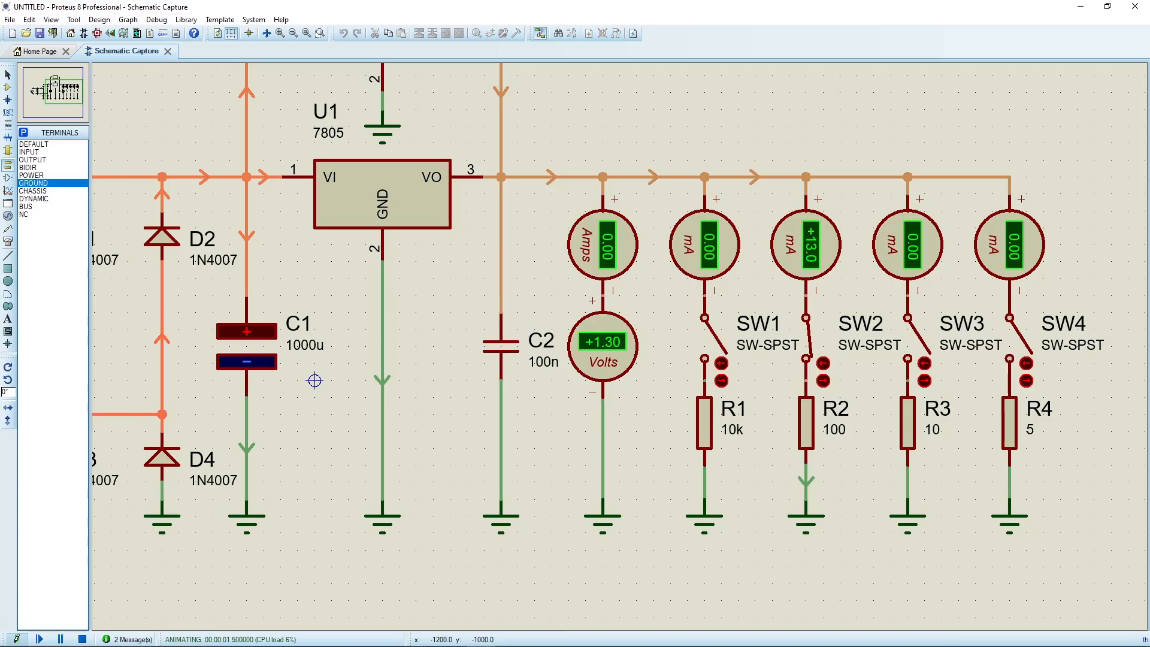
click(82, 639)
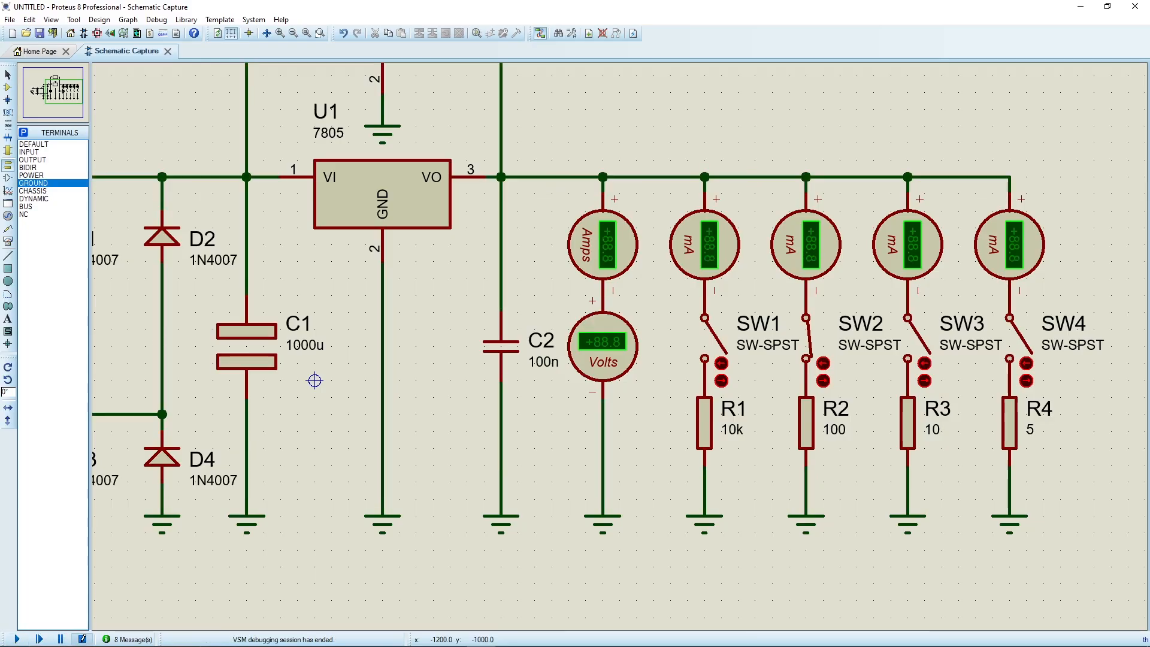
Turn off the display of wire voltage by colour and wire current with arrows in the circuit animation options.
scroll(233, 441, down, 1)
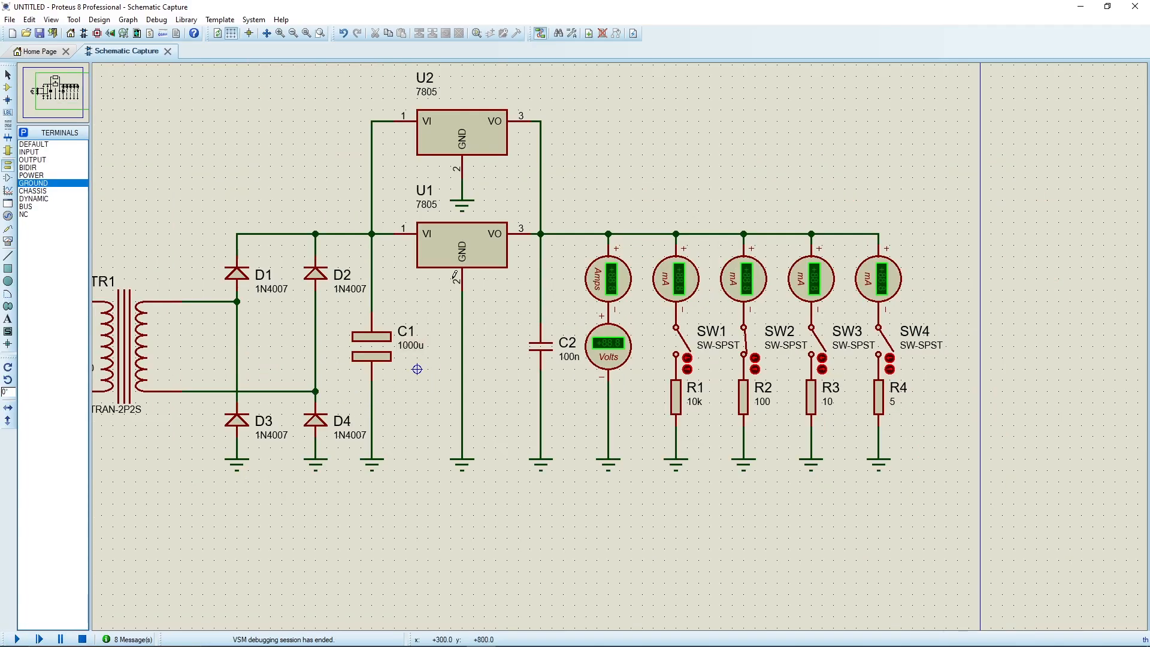
scroll(454, 275, up, 1)
scroll(435, 439, down, 2)
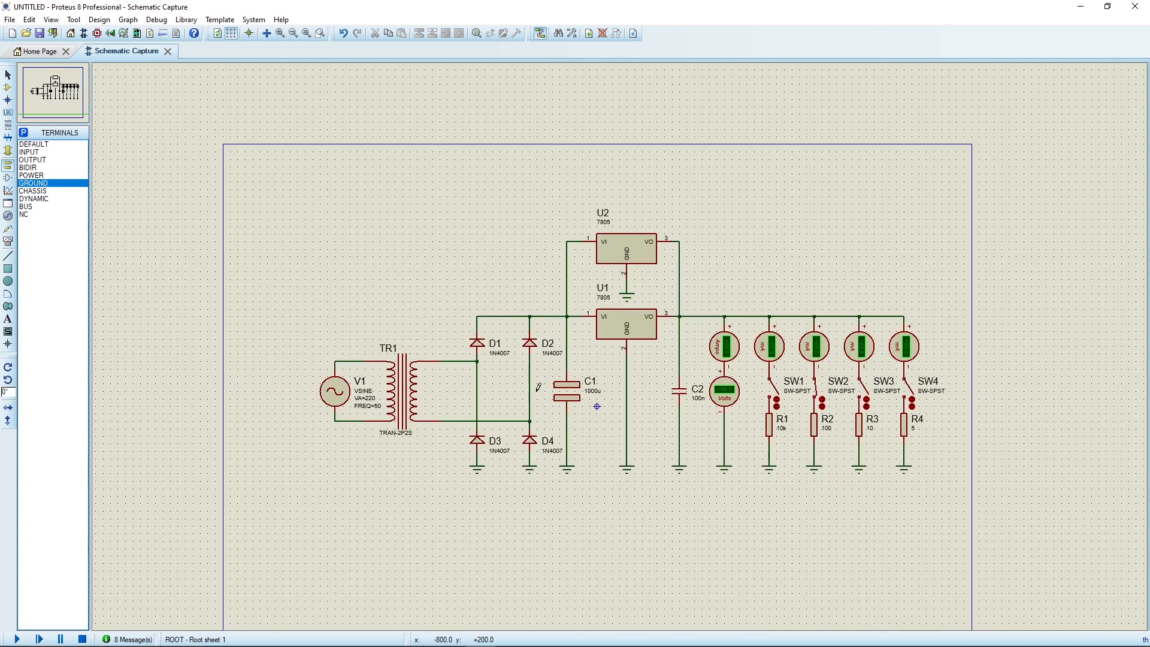
scroll(537, 388, up, 2)
drag(801, 336, 483, 305)
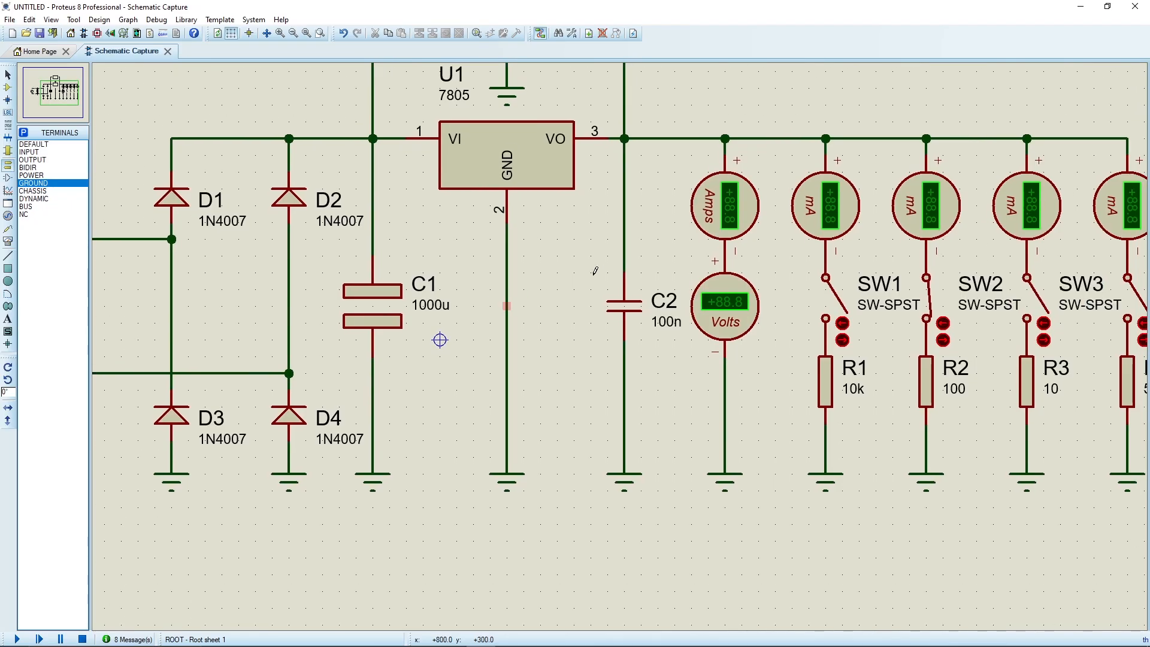
click(263, 20)
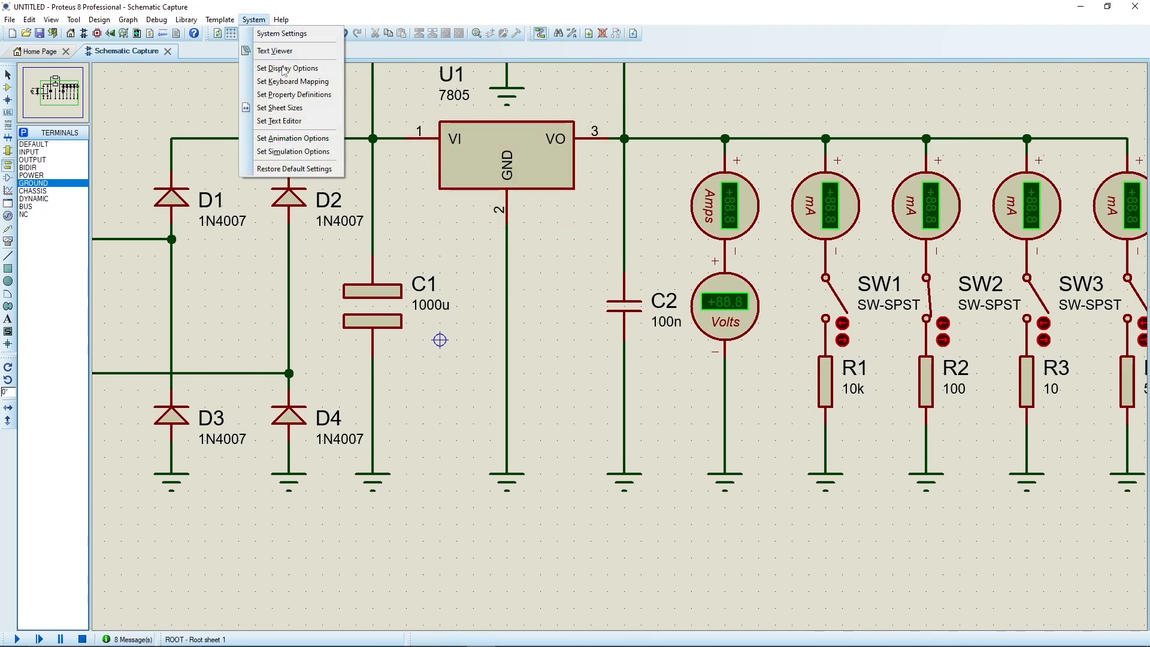
click(309, 142)
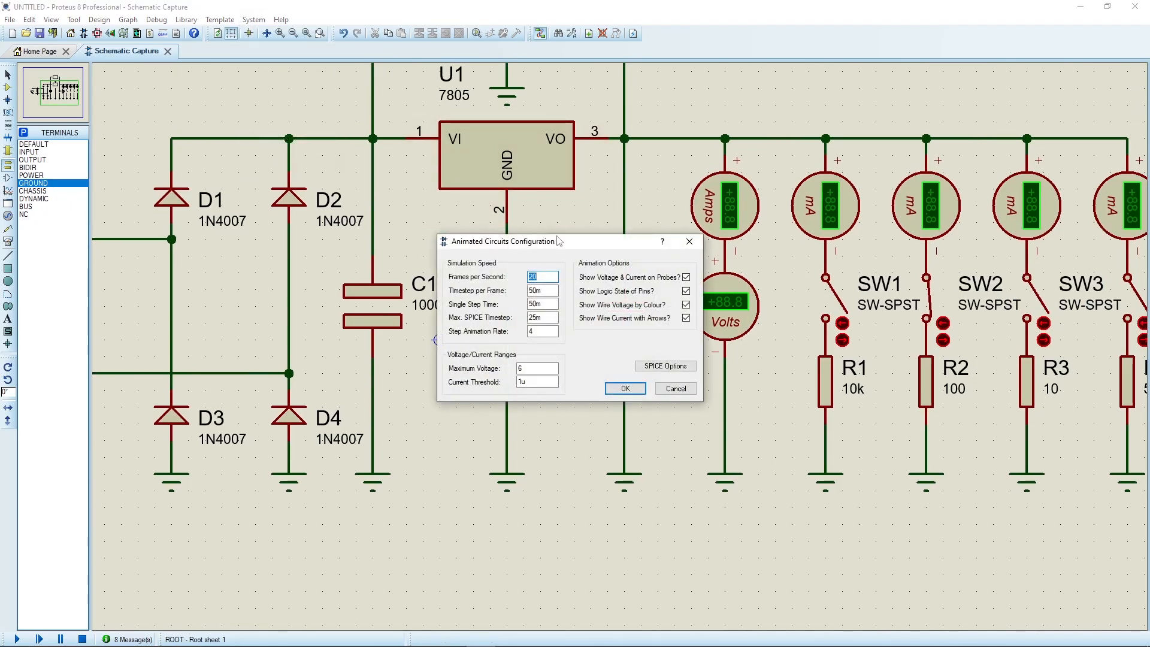
click(686, 305)
click(625, 388)
Simulate with only SW2 closed, reopen it, and simulate again with all switches open to check the output voltage.
click(18, 639)
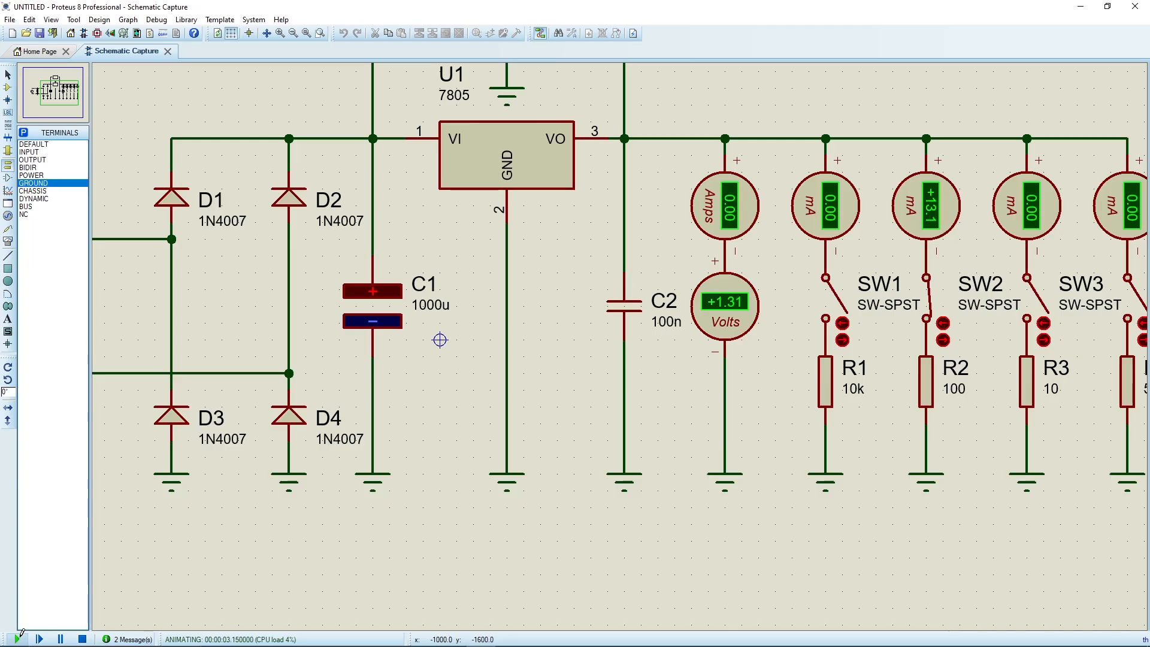
click(82, 639)
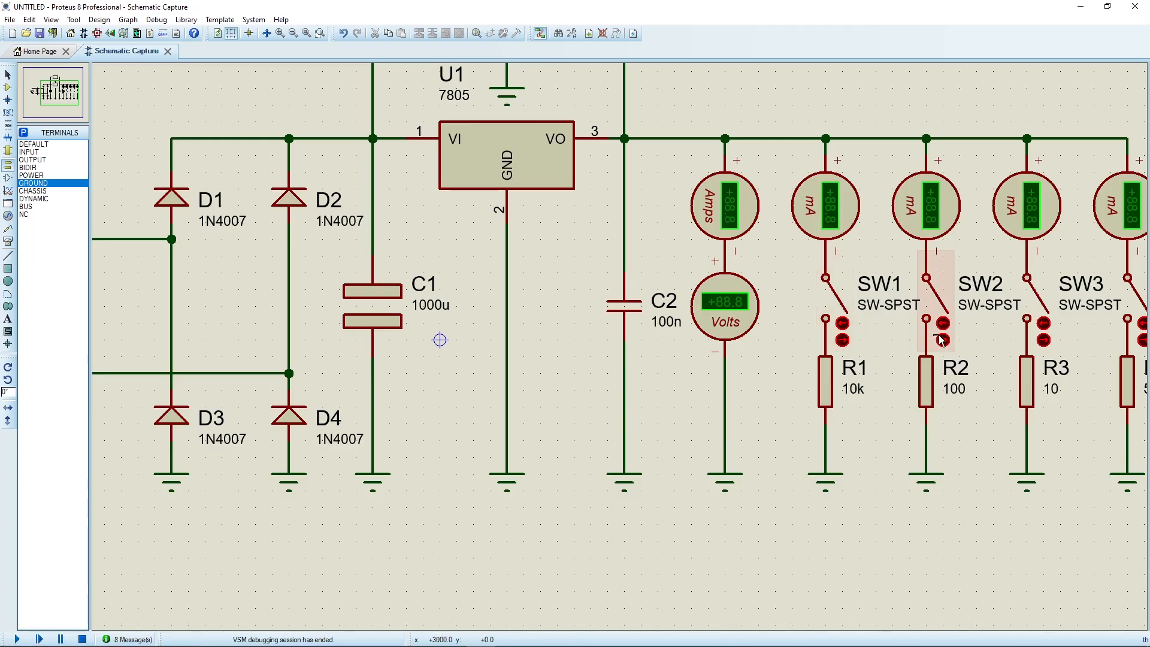
click(60, 638)
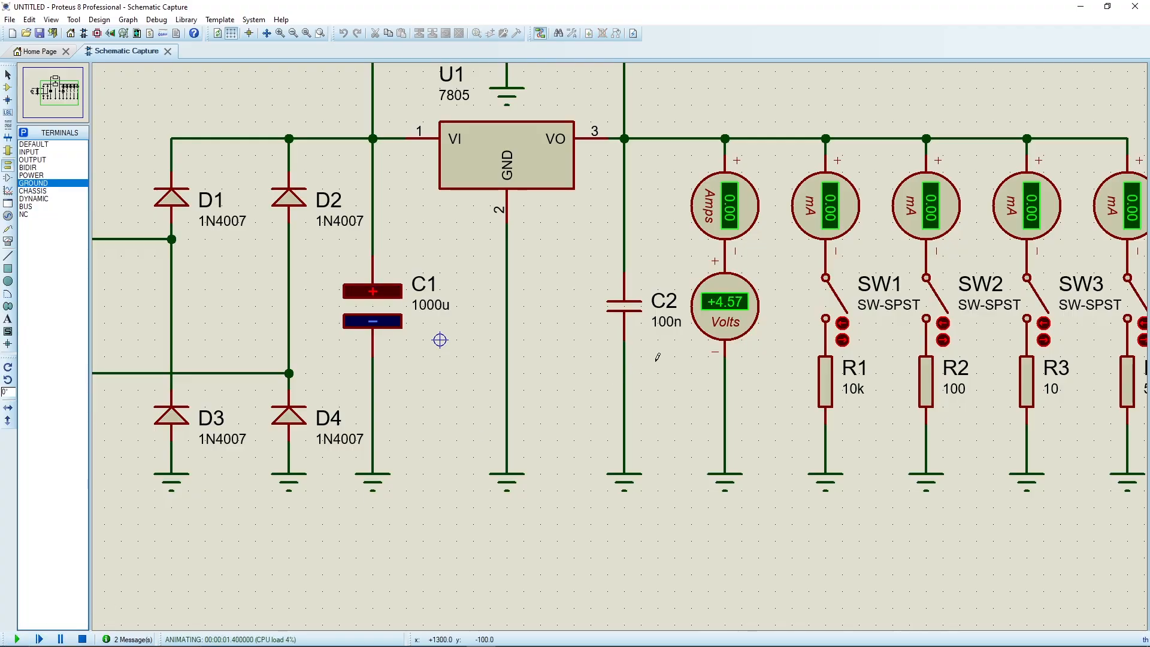
scroll(654, 356, down, 1)
scroll(526, 307, up, 1)
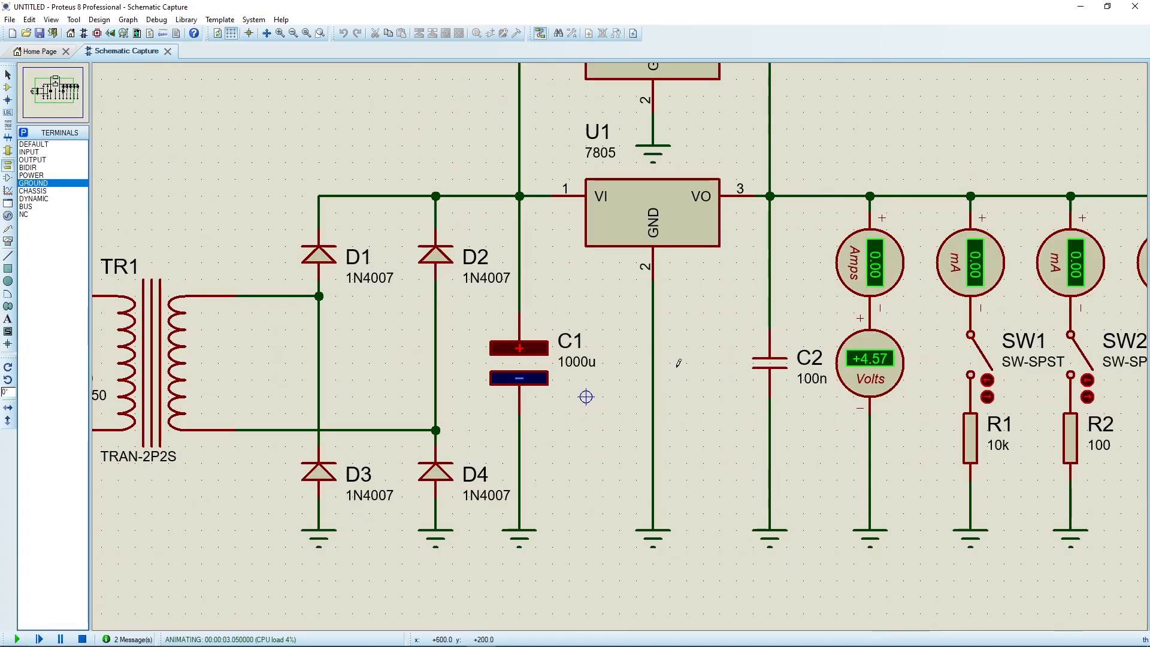
Stop the simulation and delete the wire between U2's VI pin and the input rail.
click(82, 639)
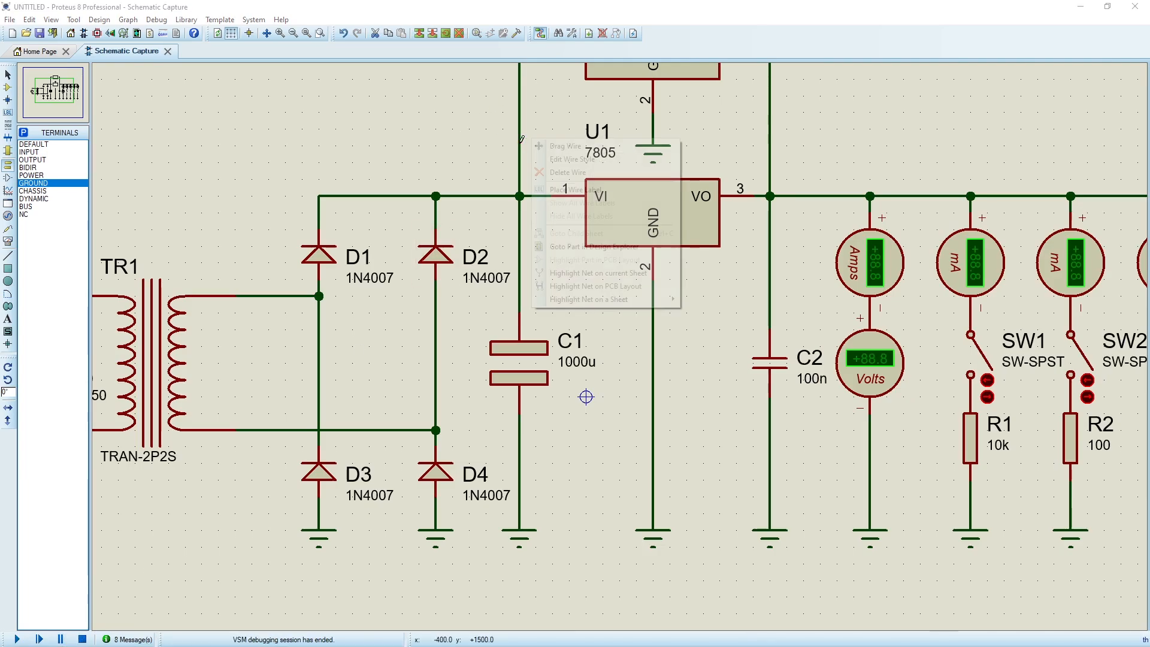
scroll(711, 221, down, 1)
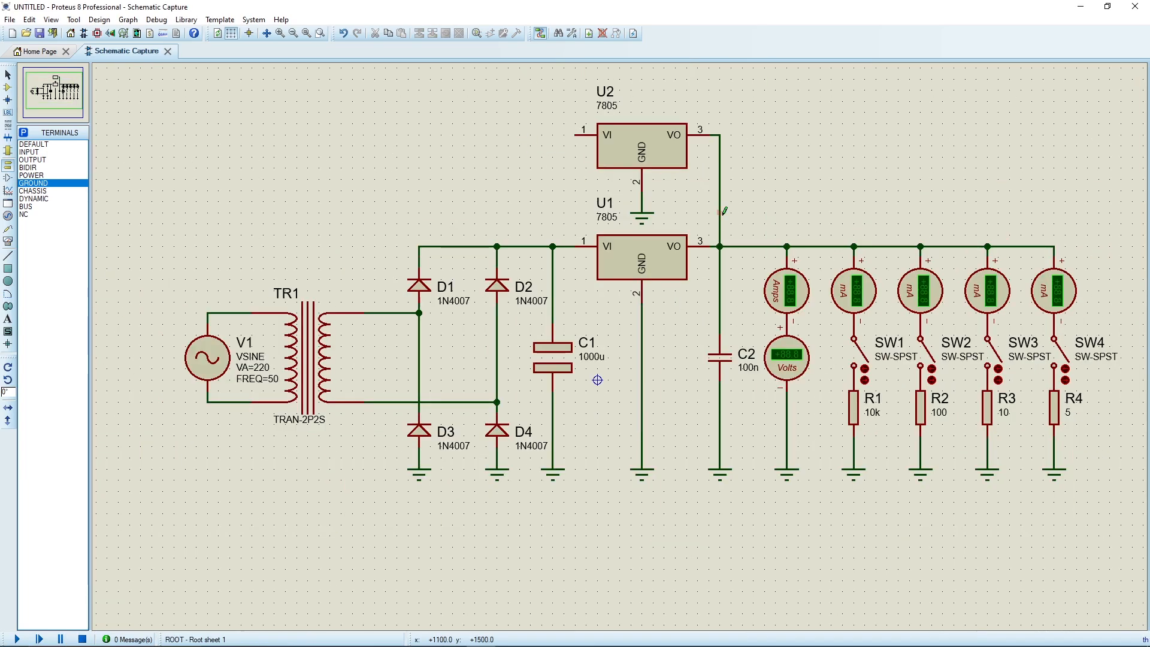
Delete the second regulator U2 together with its output wire and its ground terminal.
right_click(721, 213)
right_click(720, 214)
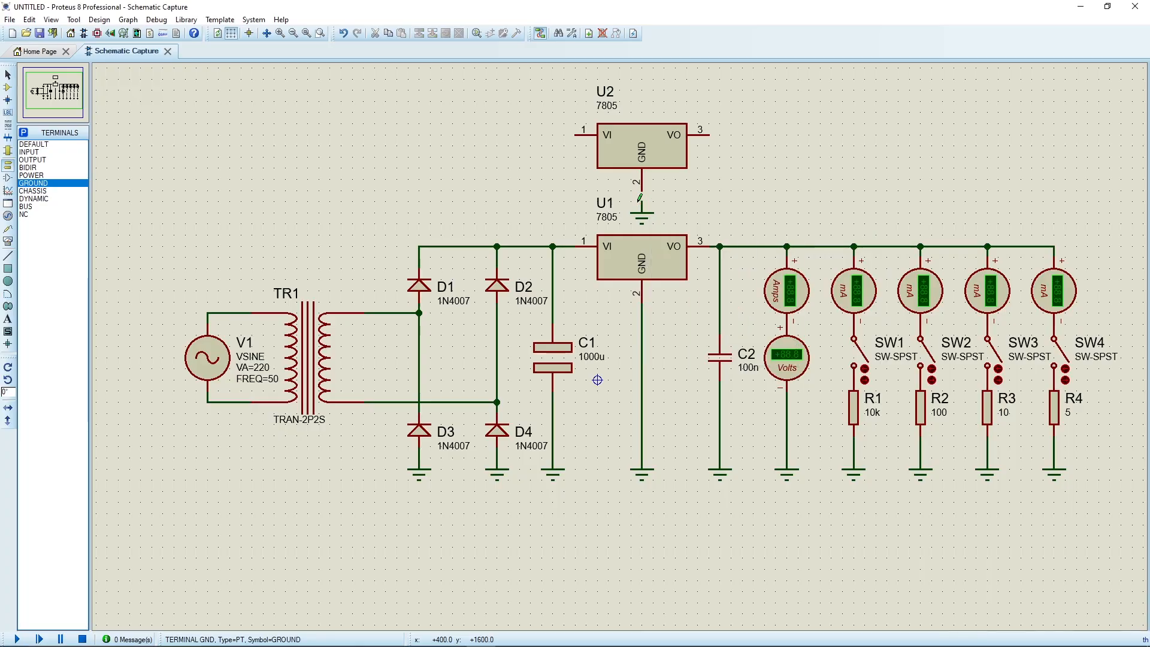
right_click(628, 147)
right_click(628, 146)
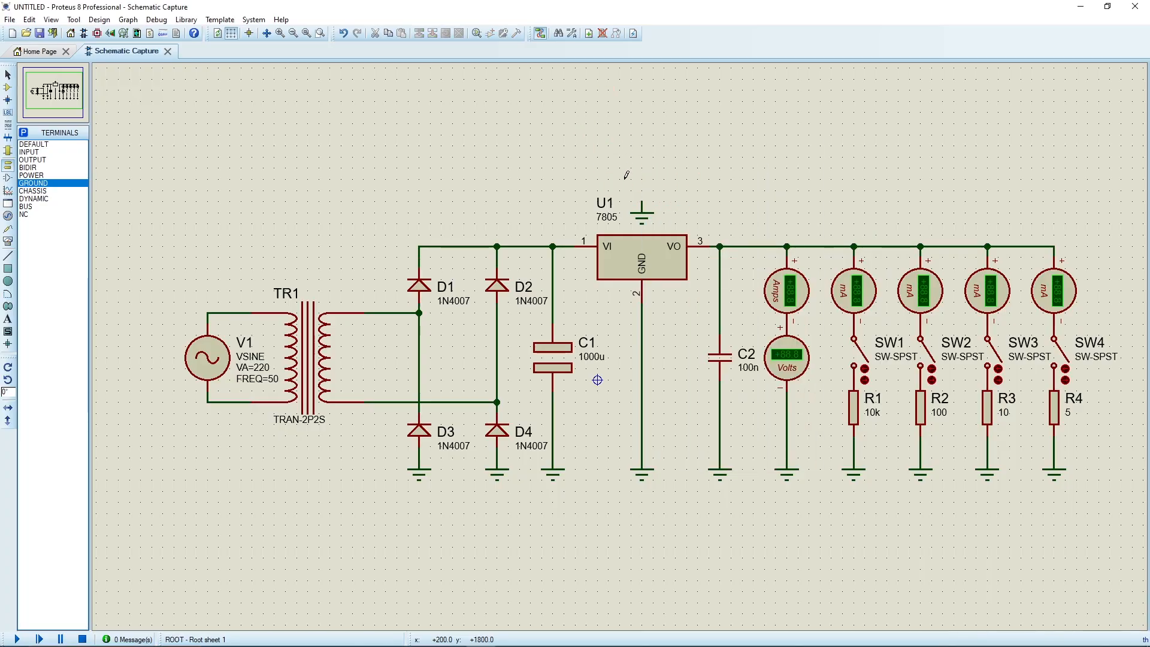
right_click(637, 203)
right_click(637, 204)
Simulate the circuit with U1 alone and all switches open to check the output voltage, and stop the simulation.
click(17, 639)
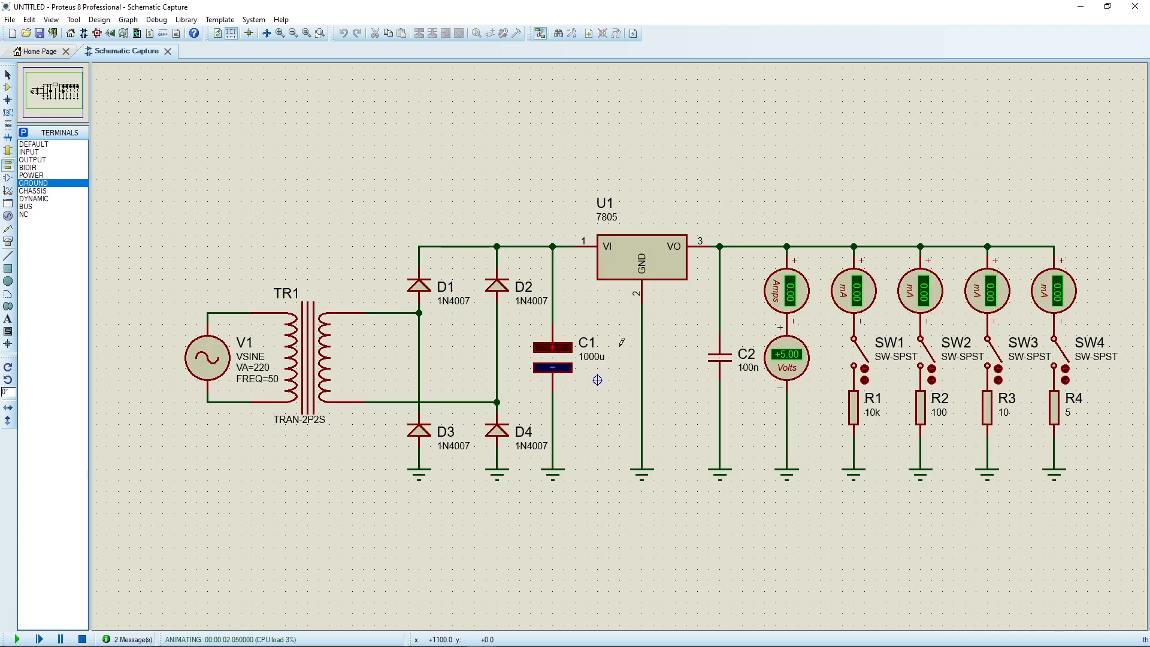
scroll(621, 342, up, 1)
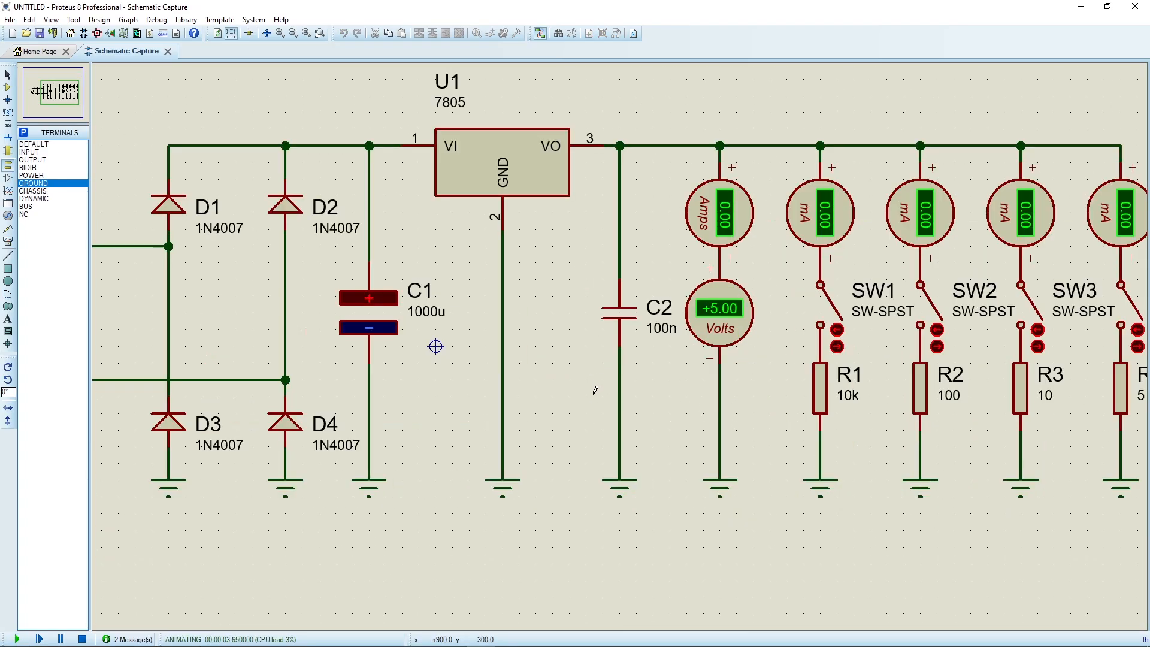
drag(595, 392, 646, 340)
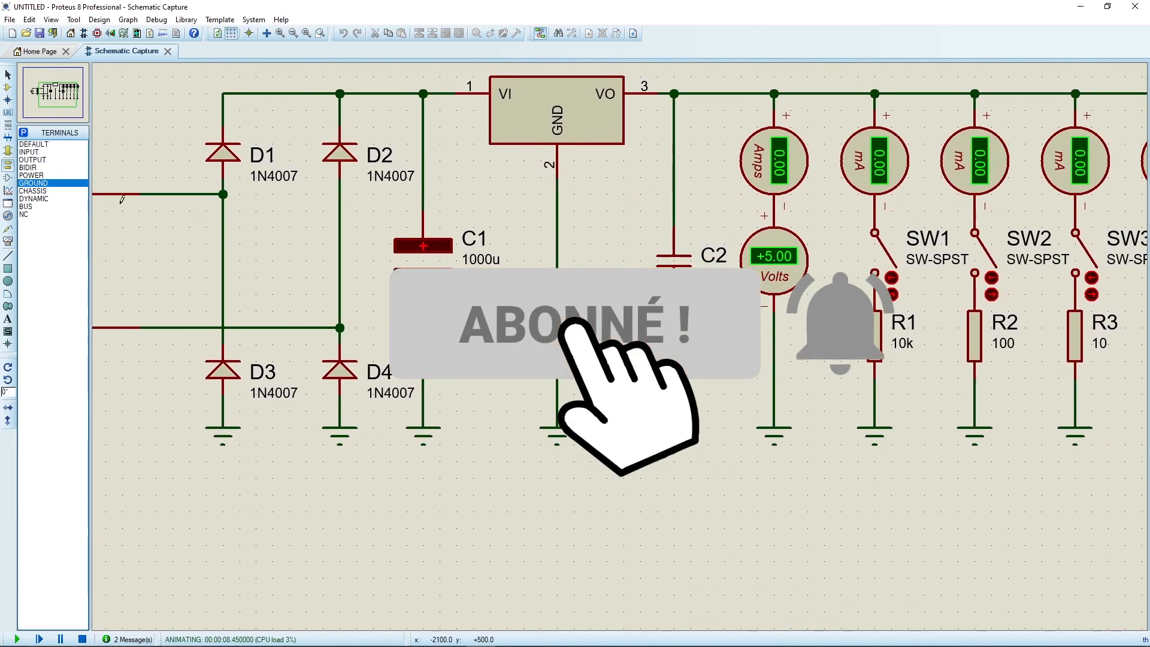
click(82, 639)
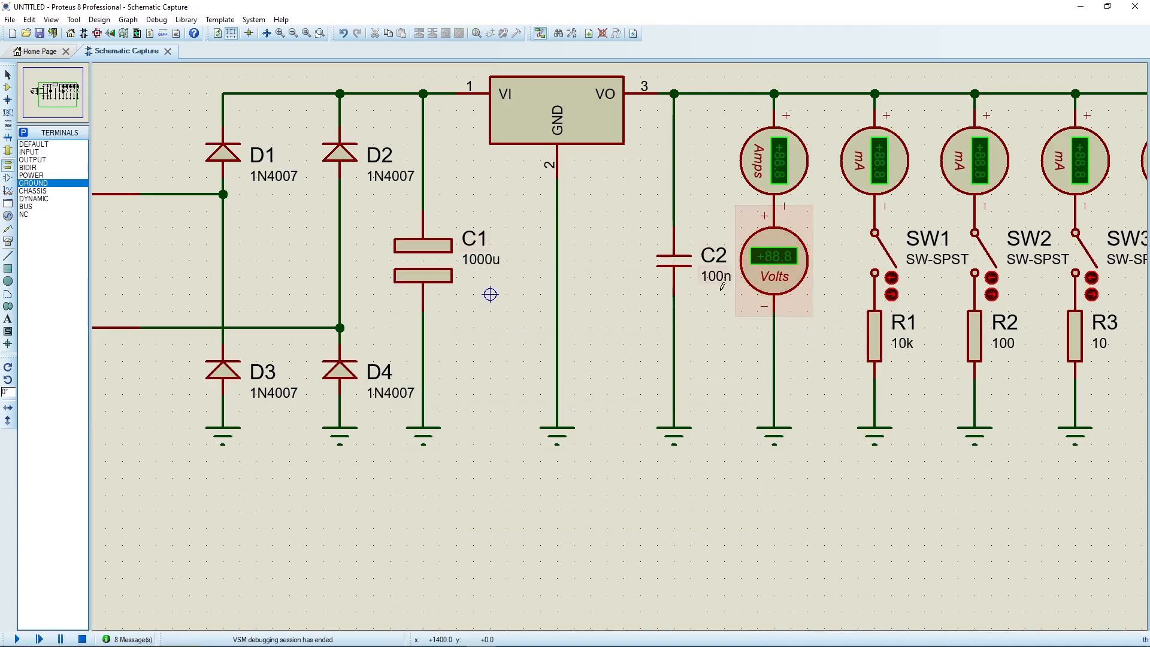
Connect a DC voltmeter from C1's upper wire to U1's ground wire, and run a simulation to read the voltage across C1.
click(8, 241)
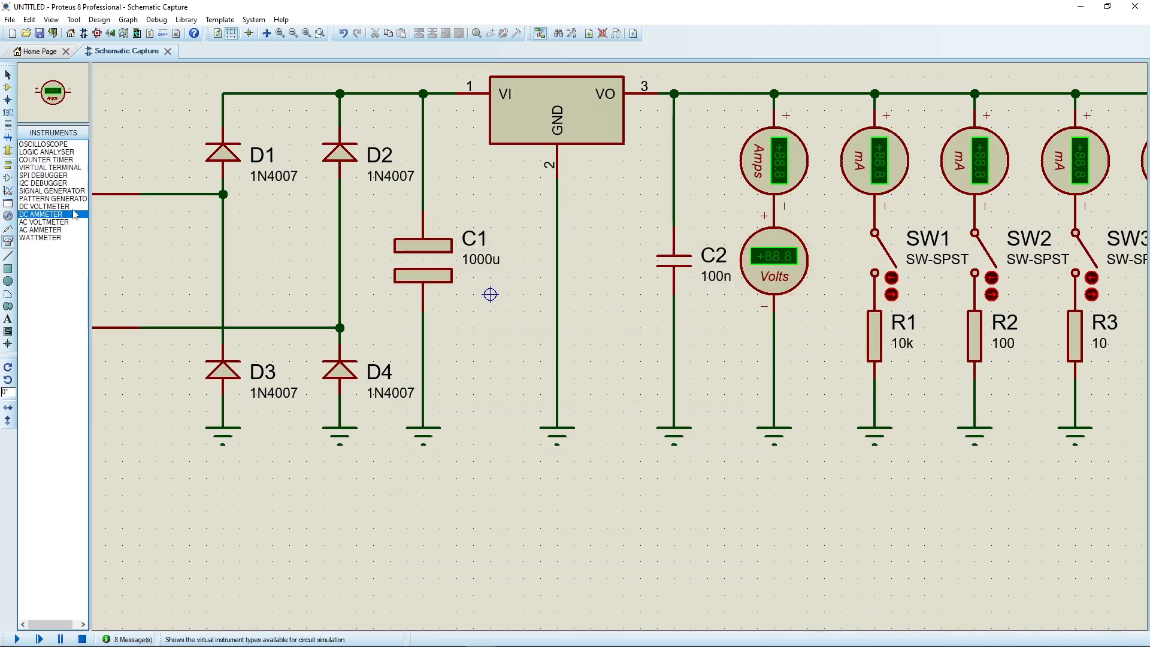
click(43, 206)
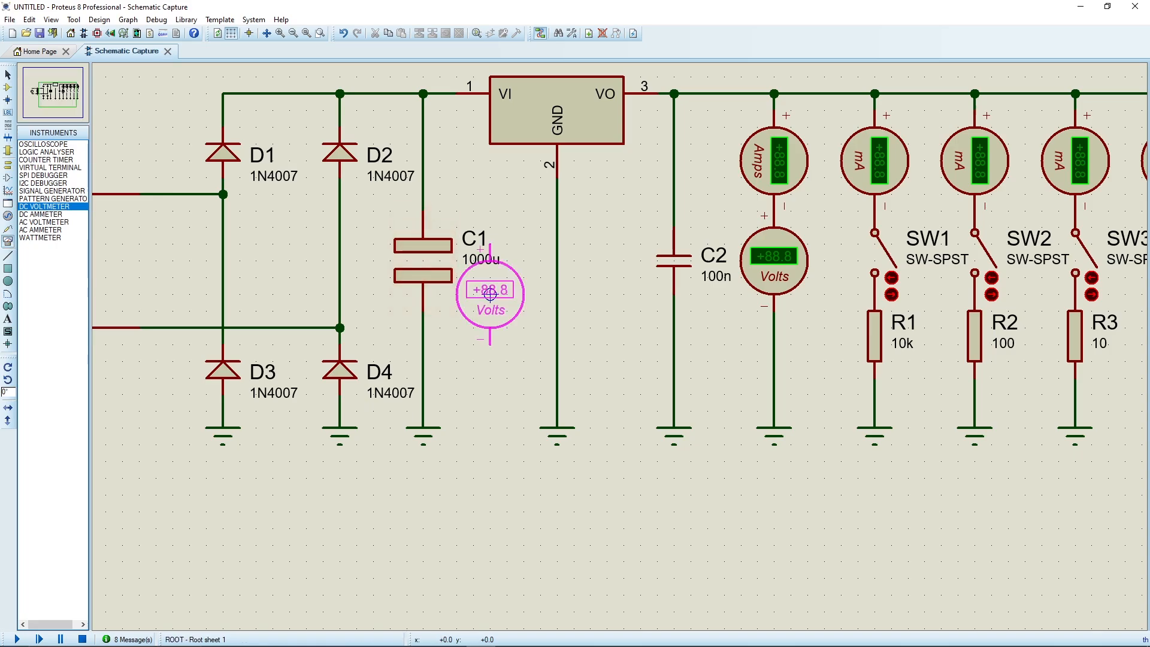
click(523, 261)
click(523, 210)
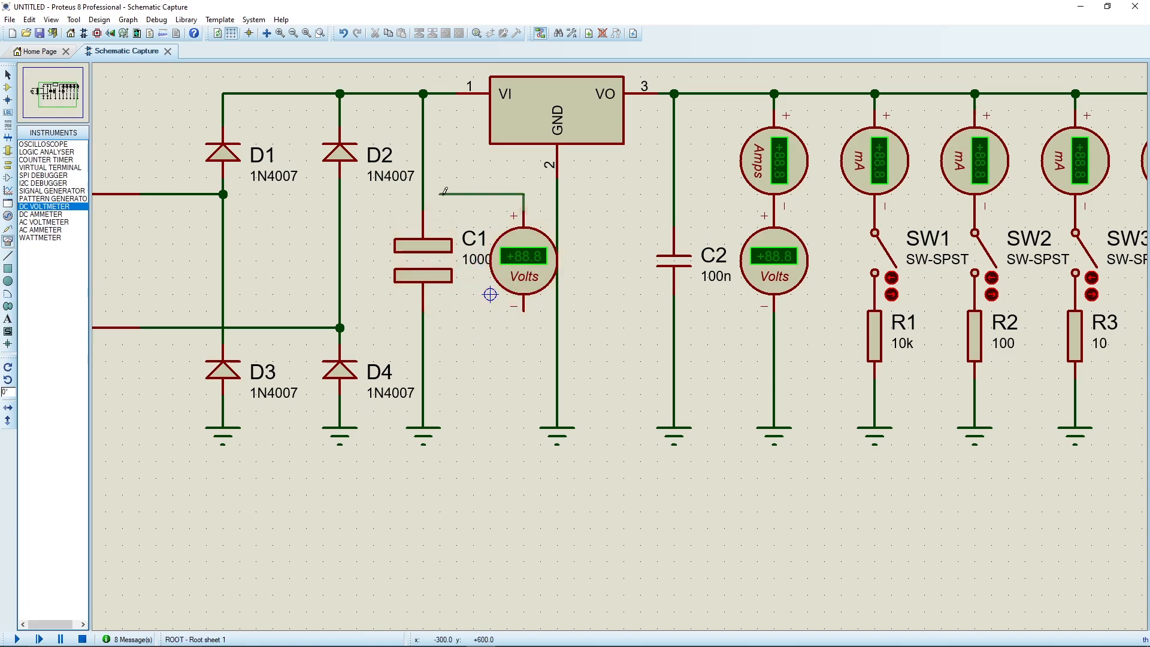
click(423, 194)
click(523, 309)
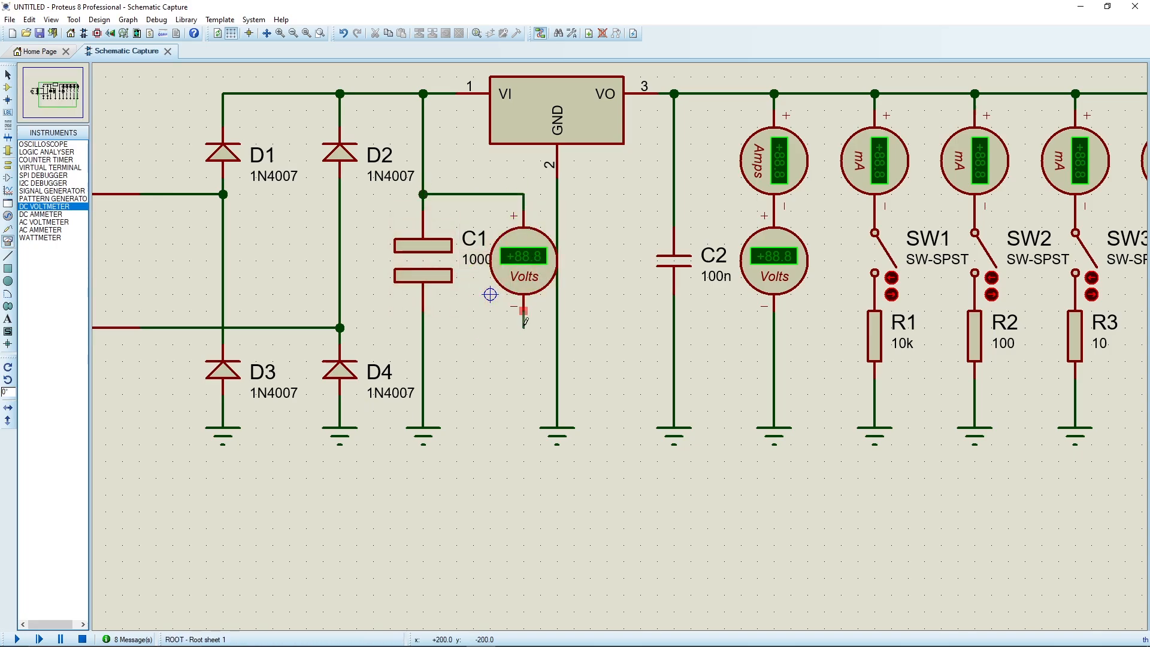
click(557, 361)
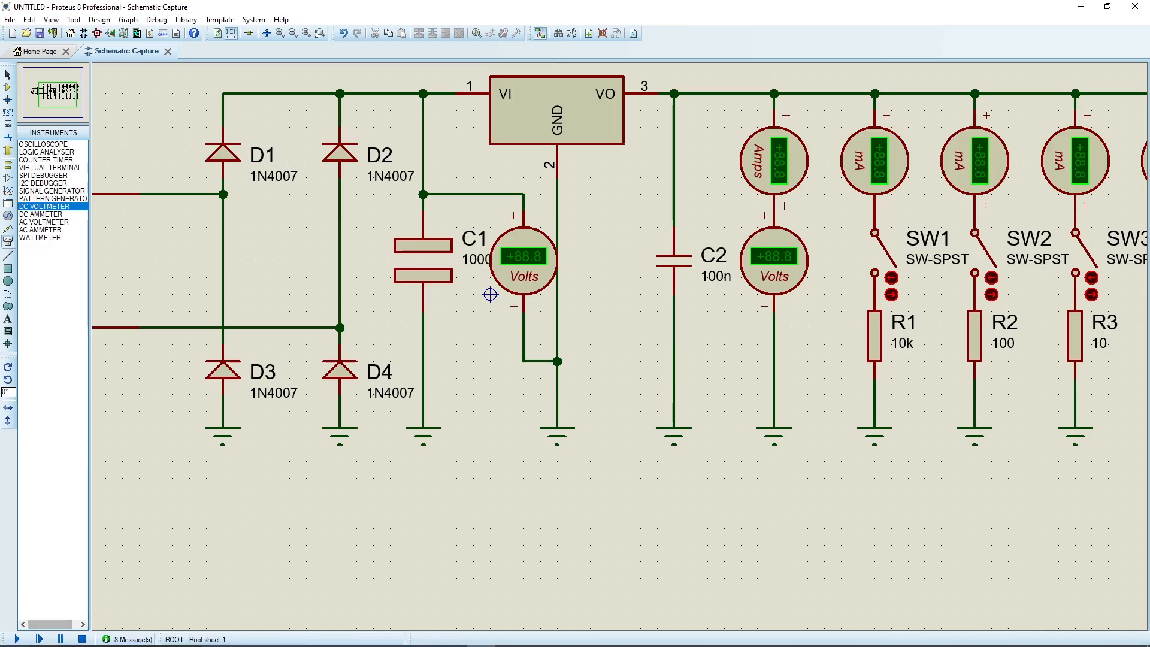
click(17, 638)
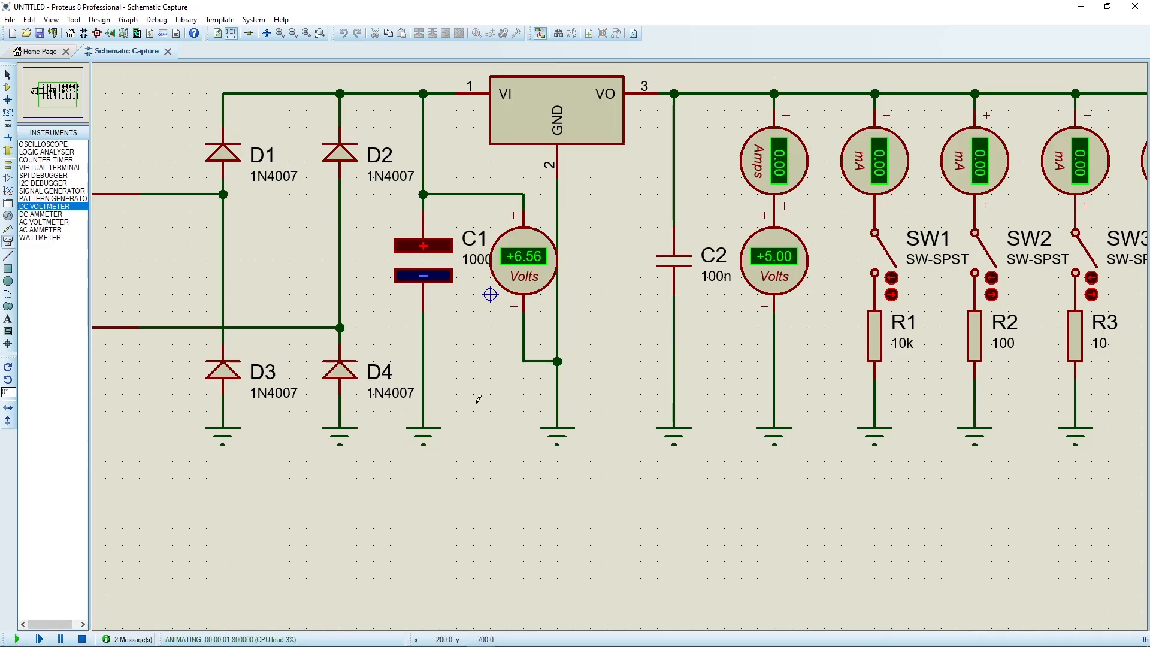
click(82, 639)
Change the coupling factor in the properties of transformer TR1.
scroll(296, 357, down, 1)
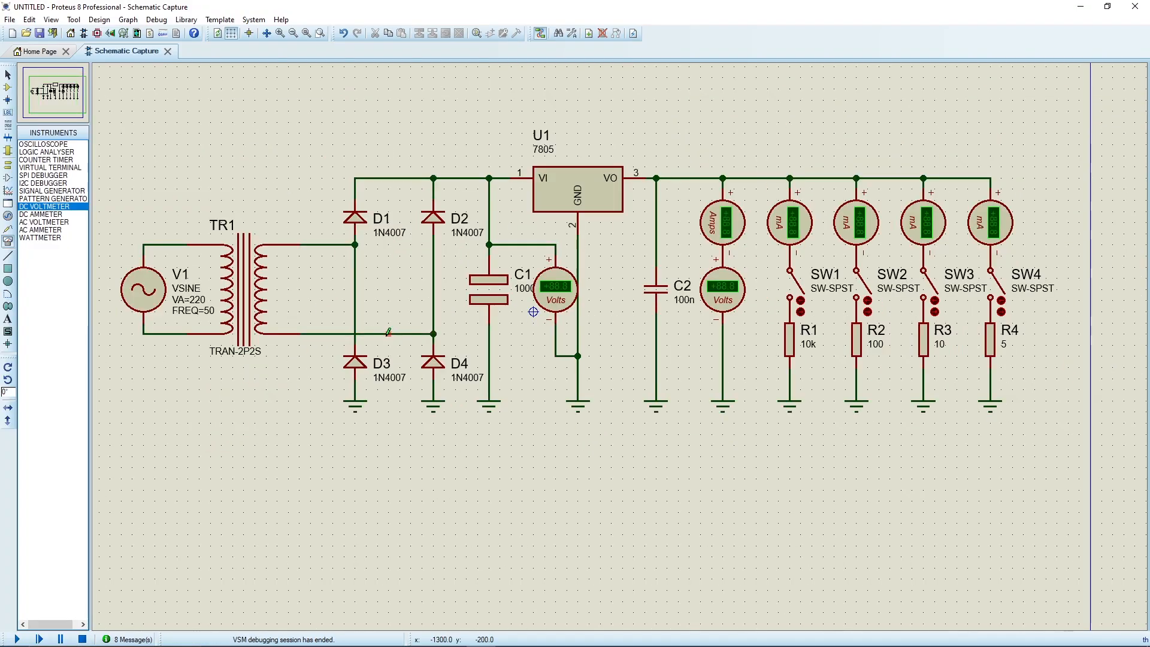
double_click(242, 305)
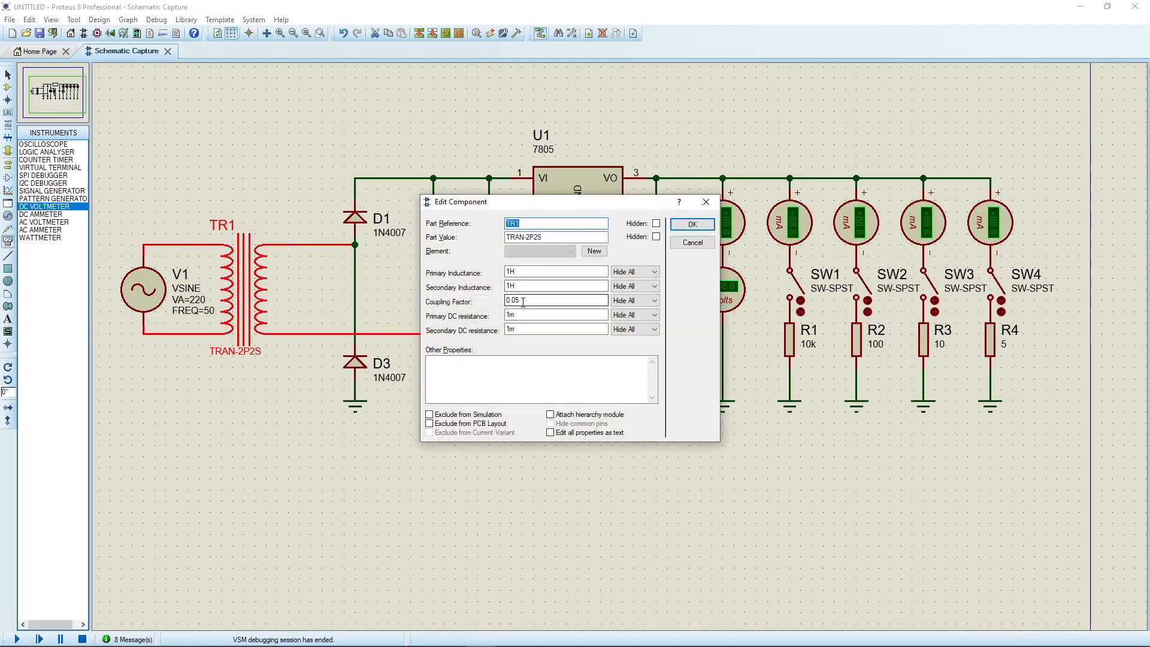
click(522, 301)
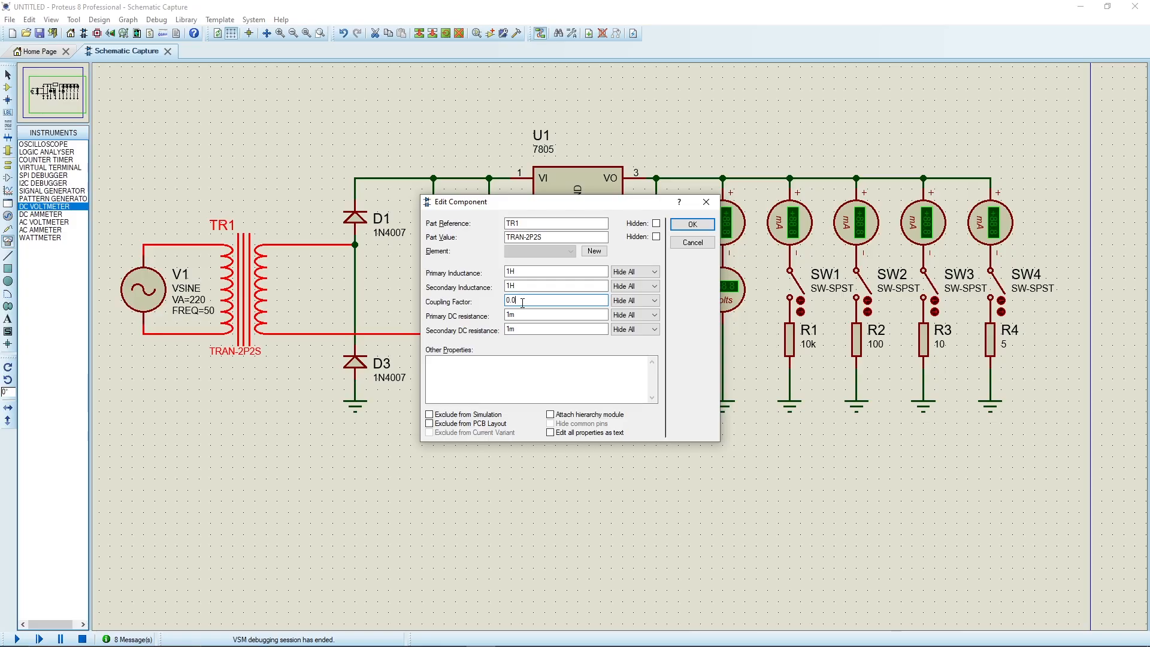
key(Return)
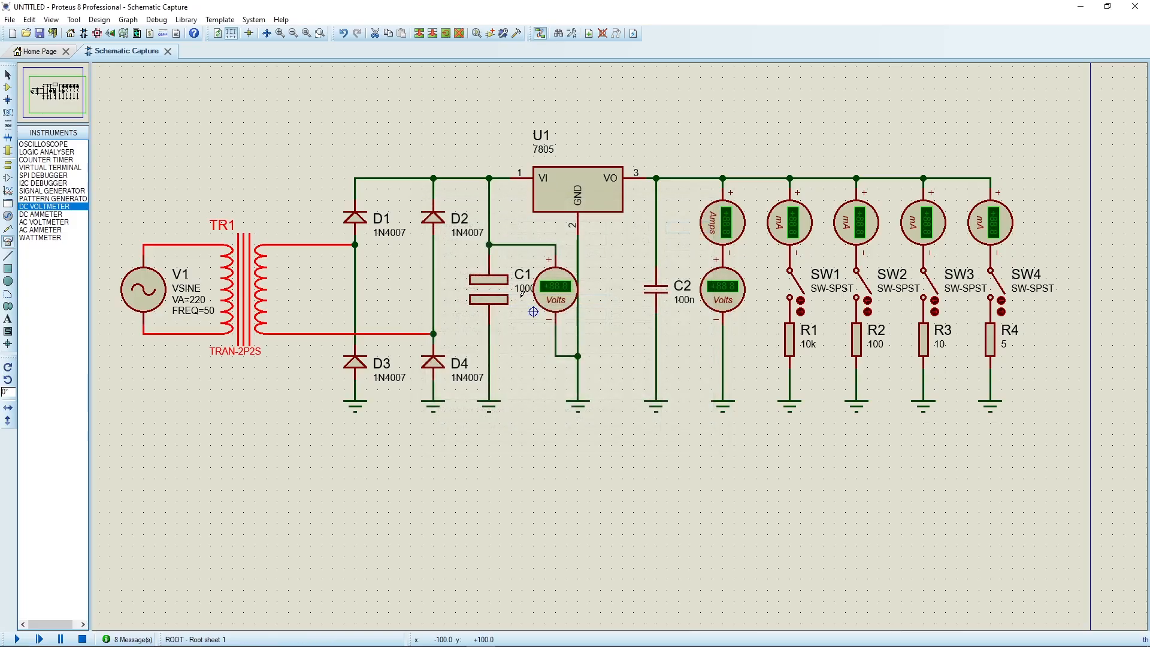
Simulate with the changed coupling factor to check the voltage across C1, and delete the voltmeter beside C1 once stopped.
click(18, 639)
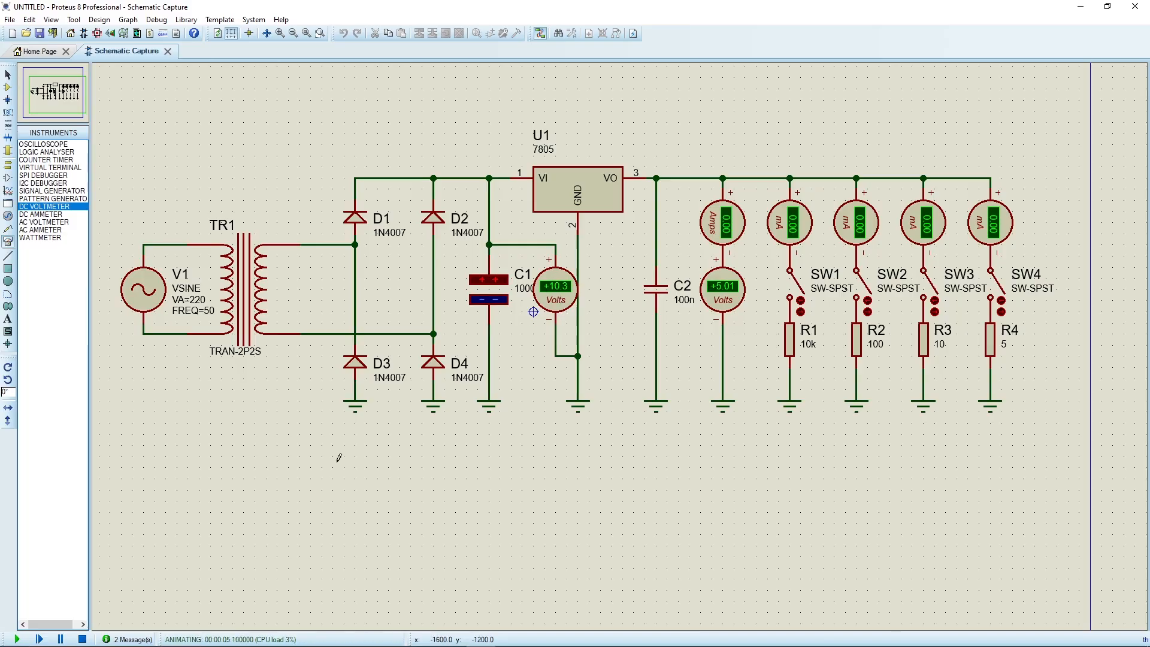
click(83, 639)
right_click(557, 285)
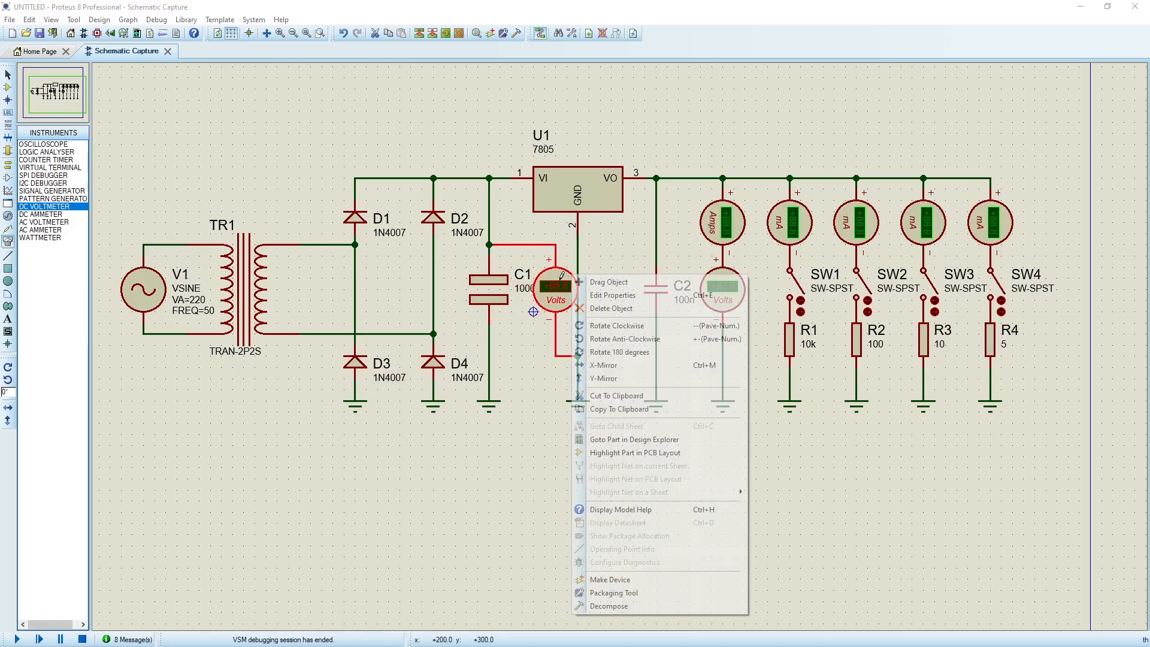
click(584, 316)
Place another 7805 regulator above U1 and wire its VI and VO pins to U1's input and output rails.
scroll(527, 291, up, 2)
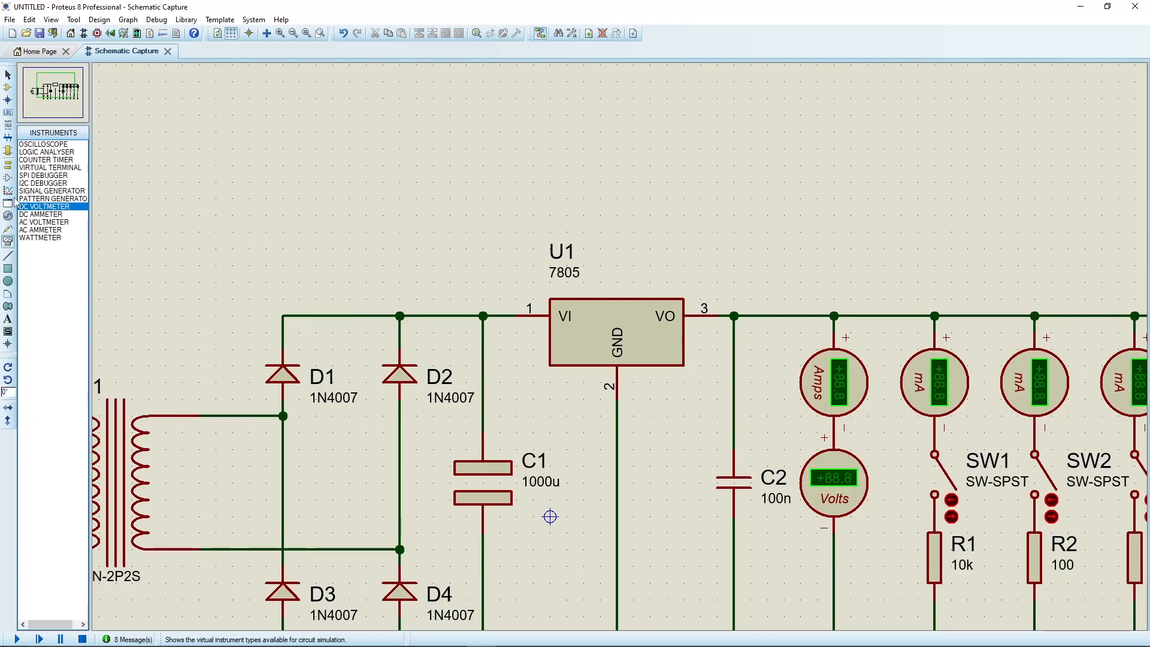
click(11, 166)
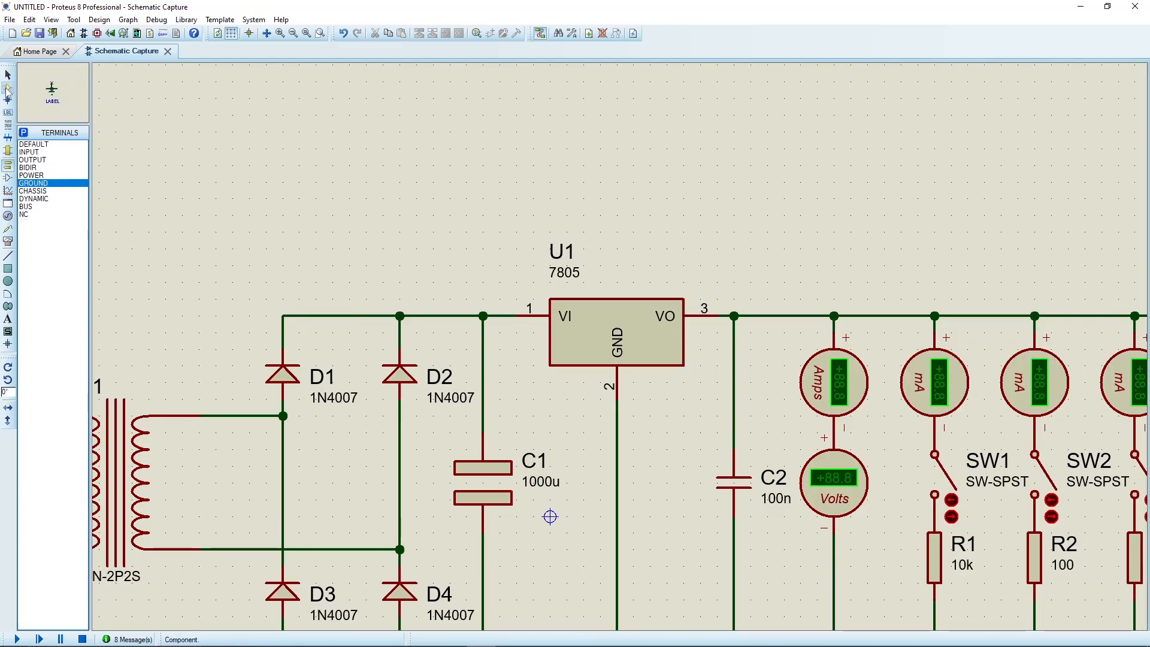
click(8, 87)
click(622, 226)
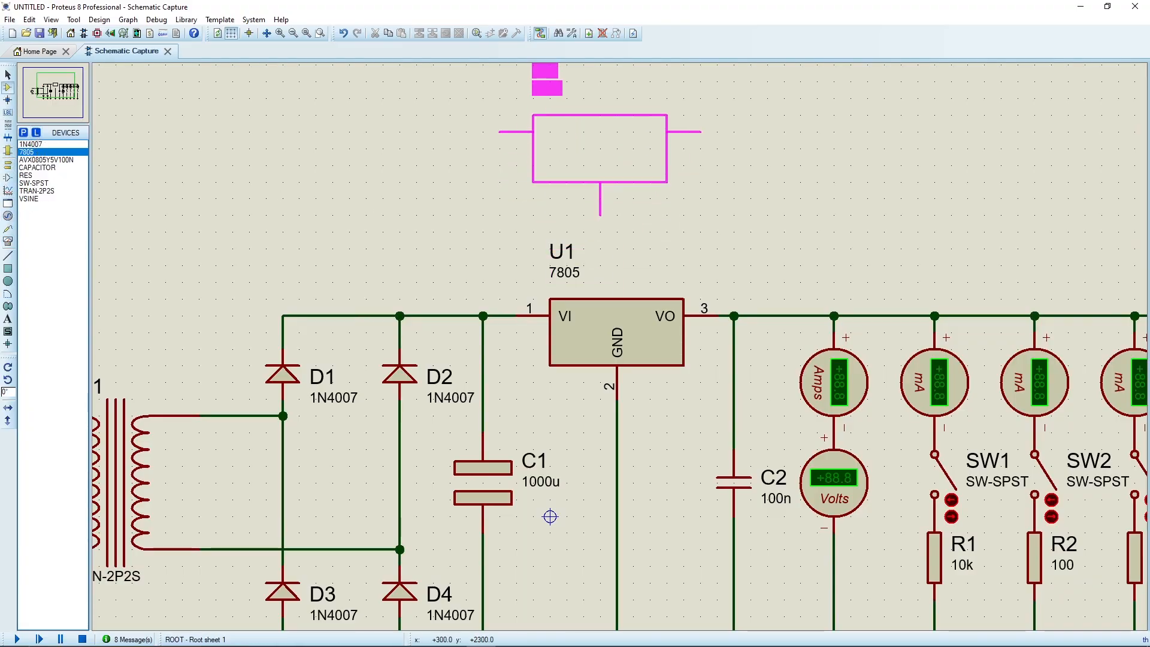
click(501, 85)
click(516, 115)
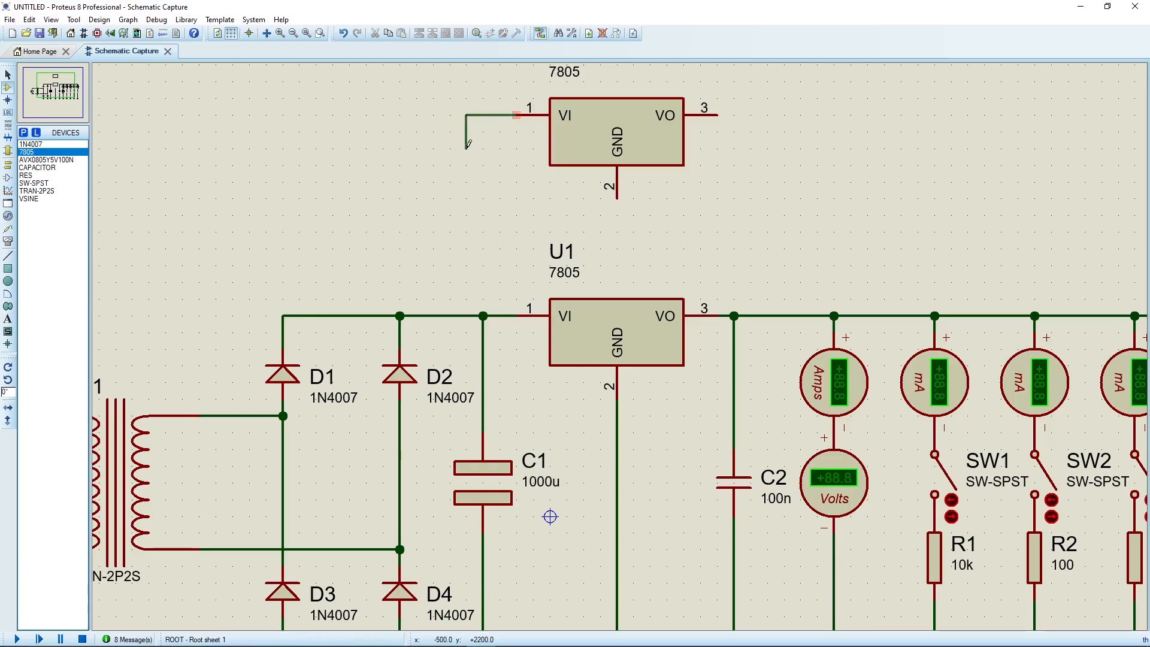
click(483, 316)
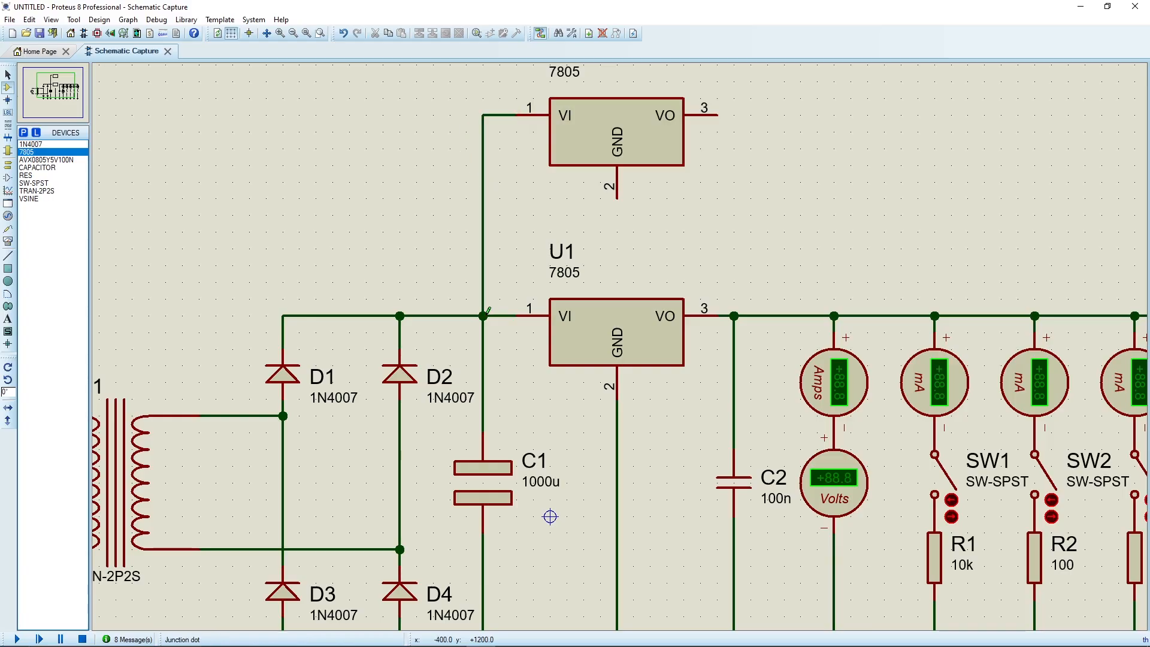
click(718, 115)
click(734, 316)
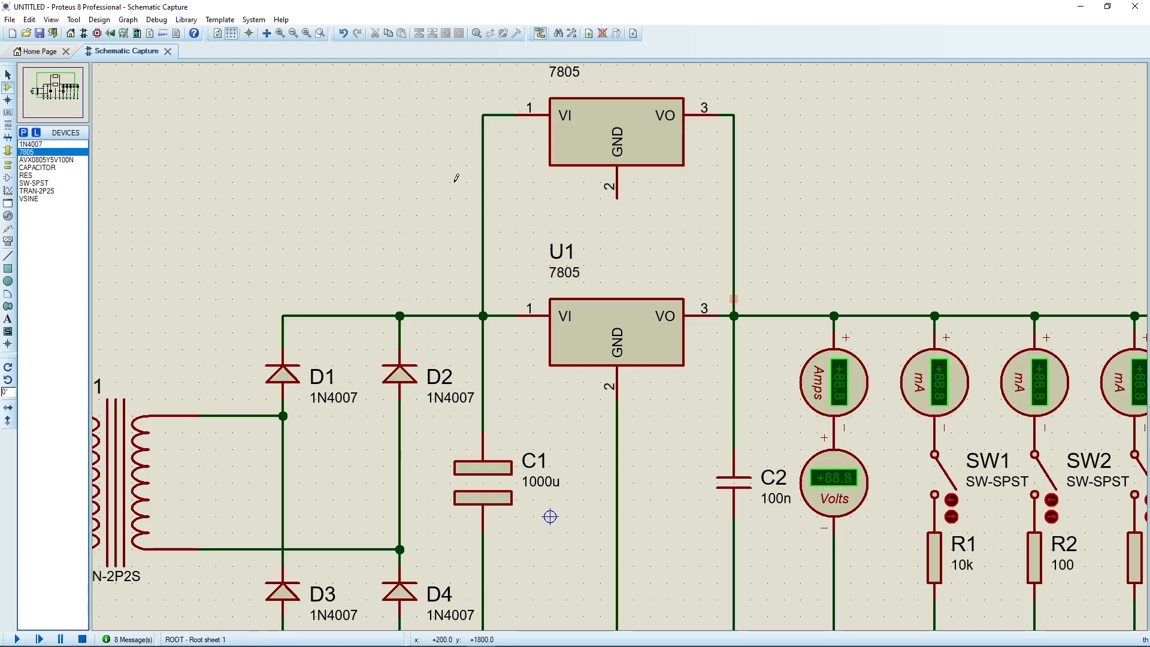
Place a ground terminal below the added 7805 and wire it to the regulator's GND pin.
click(9, 163)
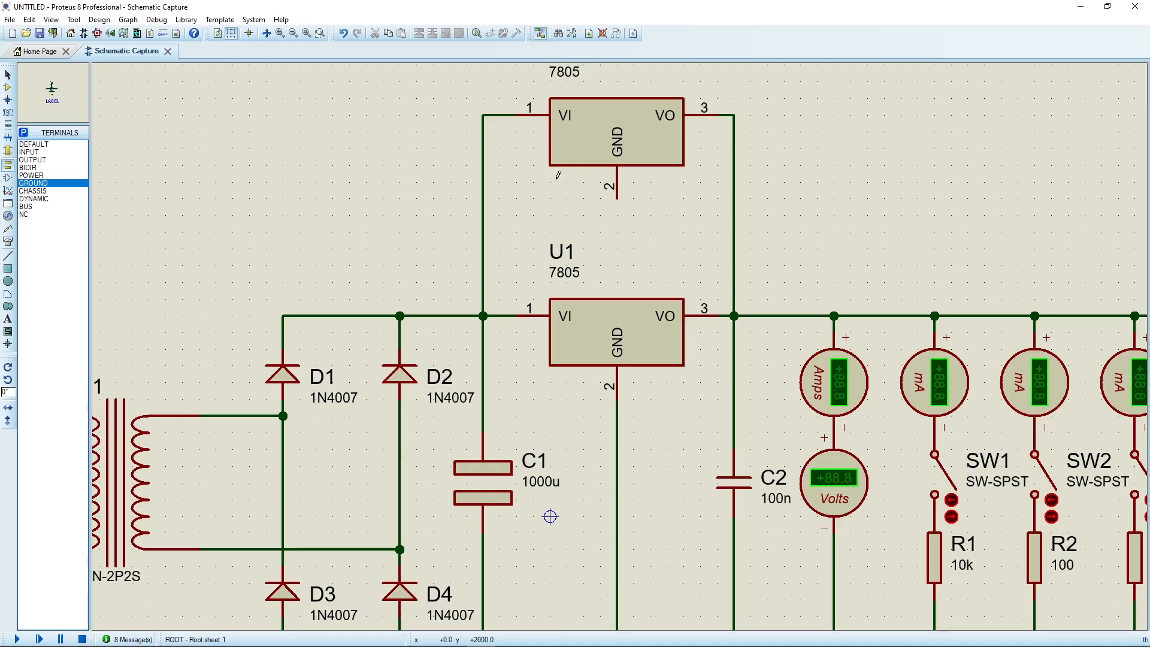
click(617, 215)
click(617, 199)
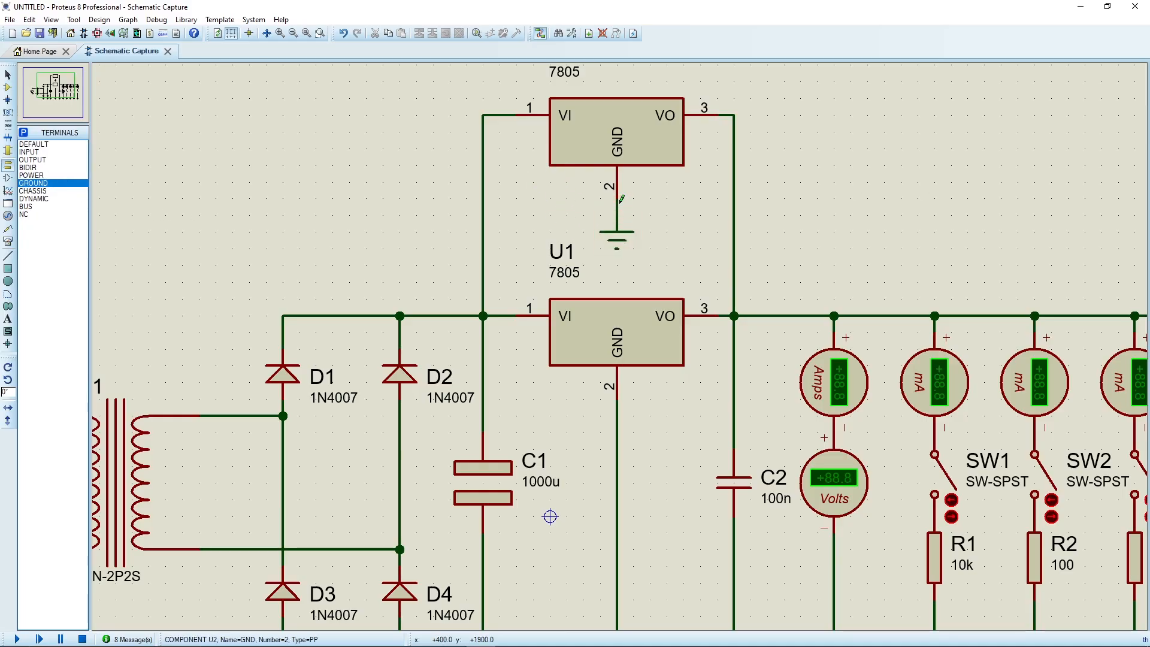
Simulate the two parallel regulators, checking the output under SW1's load and with only SW2 closed, and stop the simulation.
scroll(659, 270, down, 3)
scroll(683, 382, up, 2)
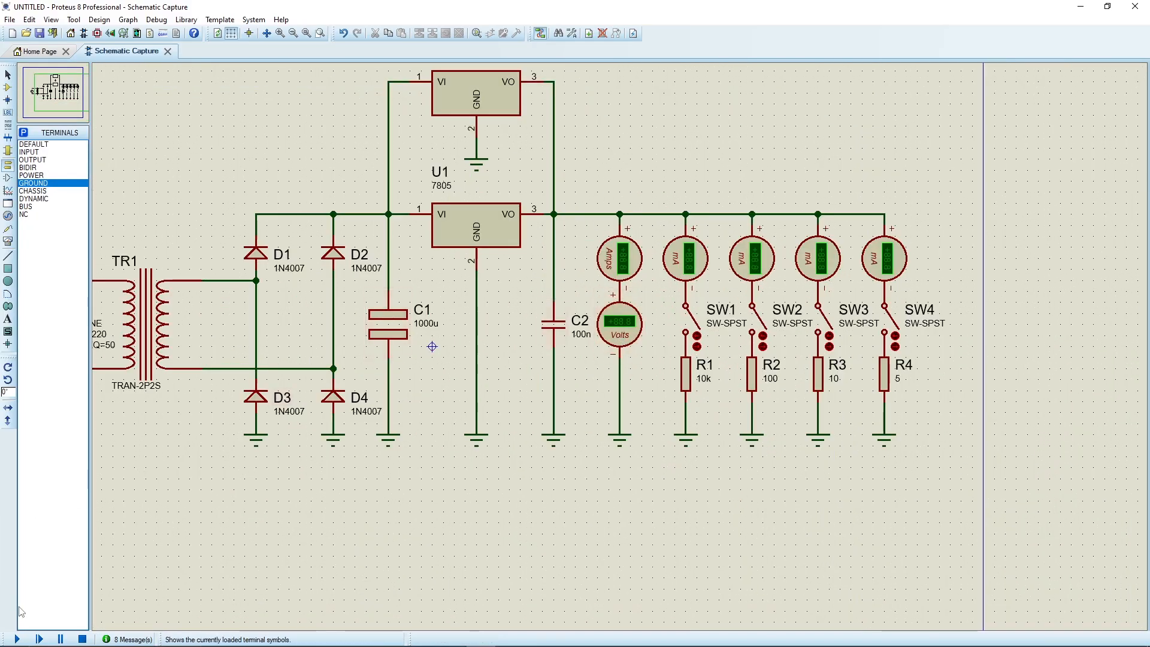
click(17, 638)
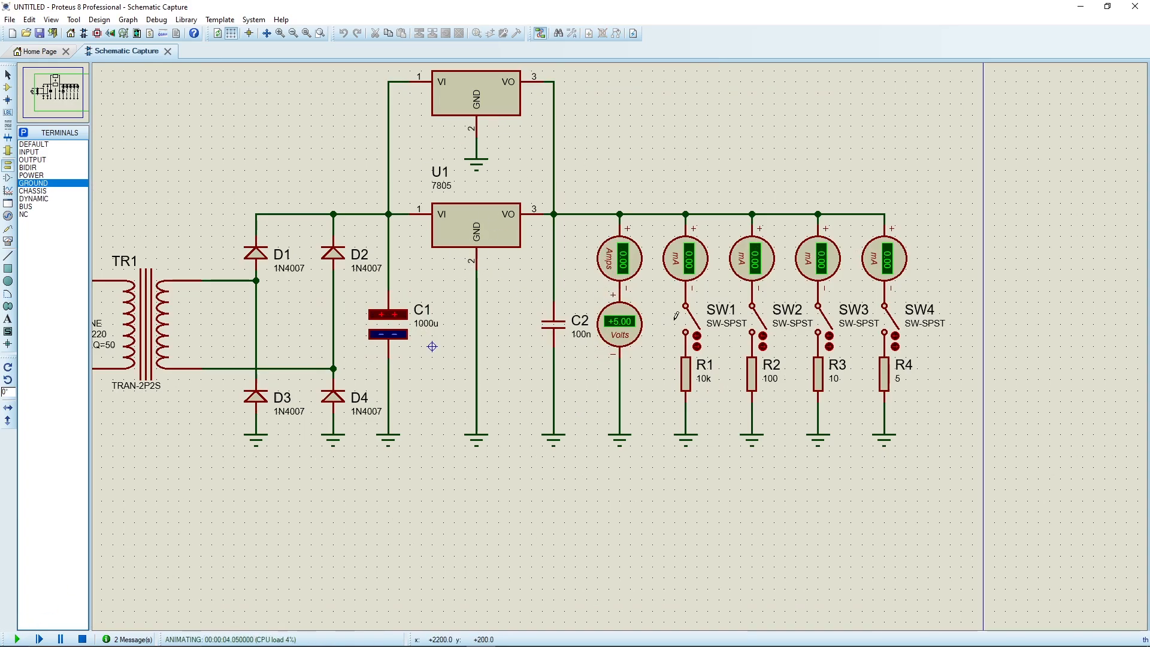
scroll(675, 316, up, 1)
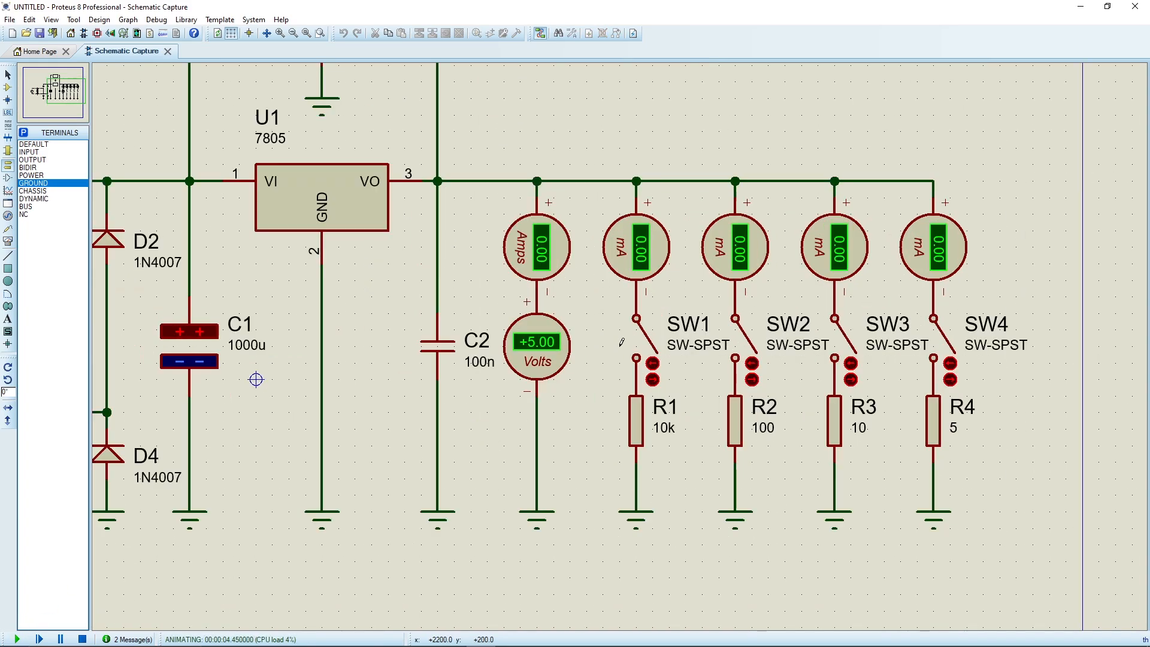
click(651, 345)
click(751, 364)
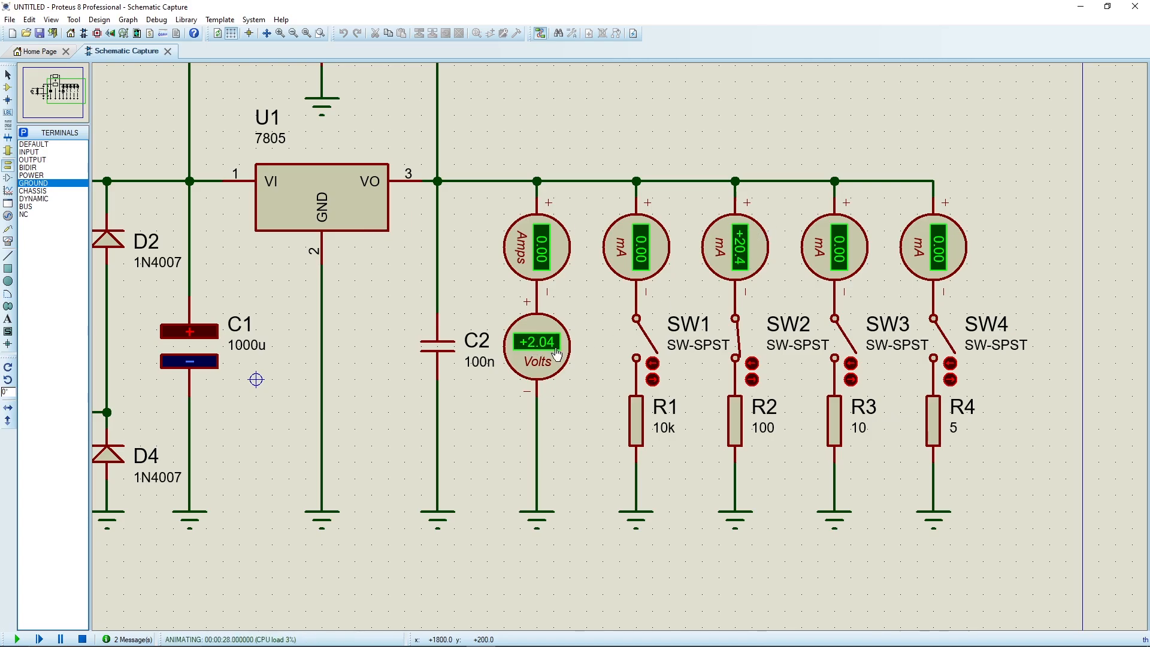
click(82, 639)
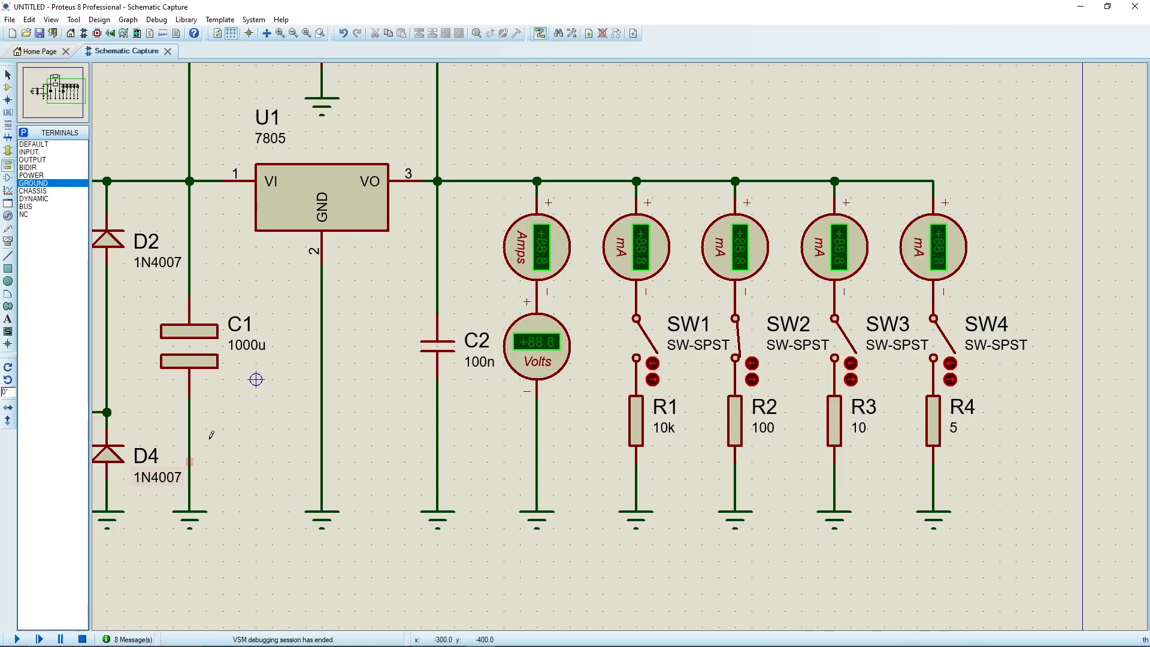
Delete the wire connecting the upper regulator's VI pin to the input rail.
scroll(263, 368, down, 1)
scroll(379, 361, up, 1)
drag(621, 313, 530, 419)
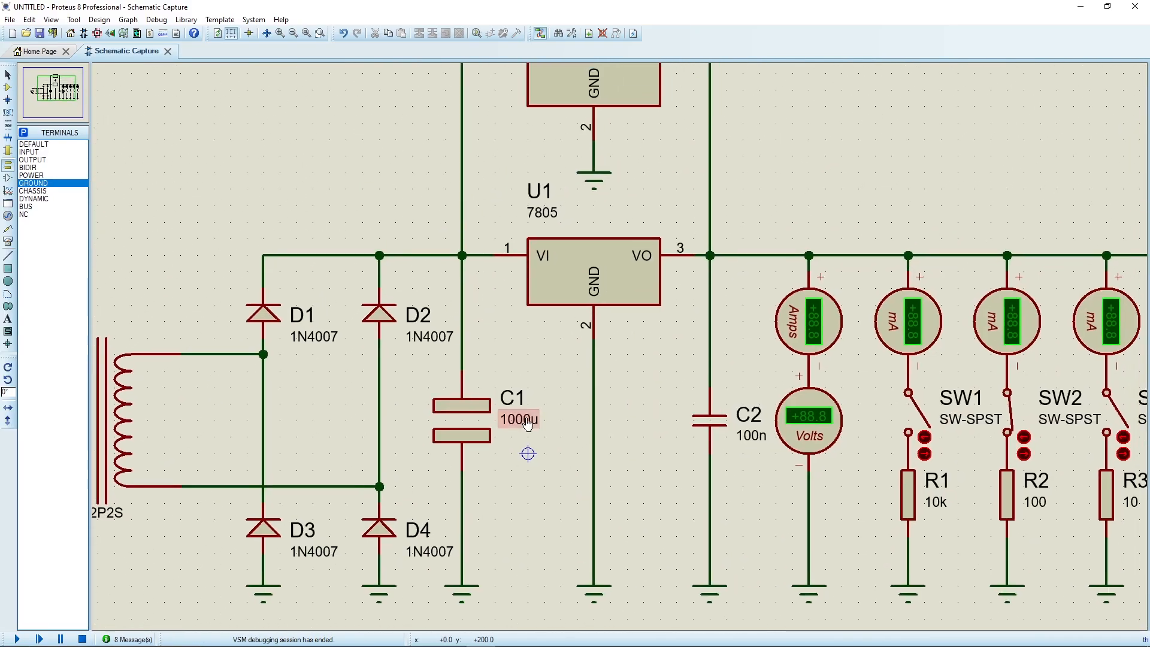
right_click(459, 203)
right_click(462, 201)
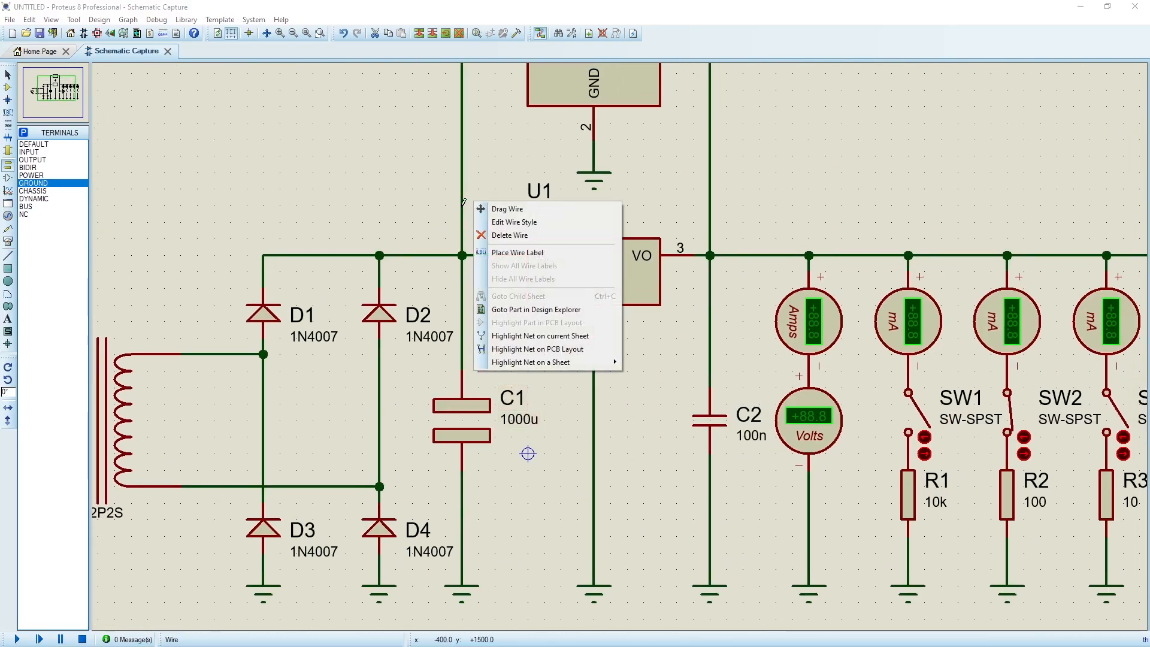
click(502, 234)
Simulate with U2's input disconnected, compare the output voltage with SW2 closed and open, and stop with SW2 open.
click(16, 638)
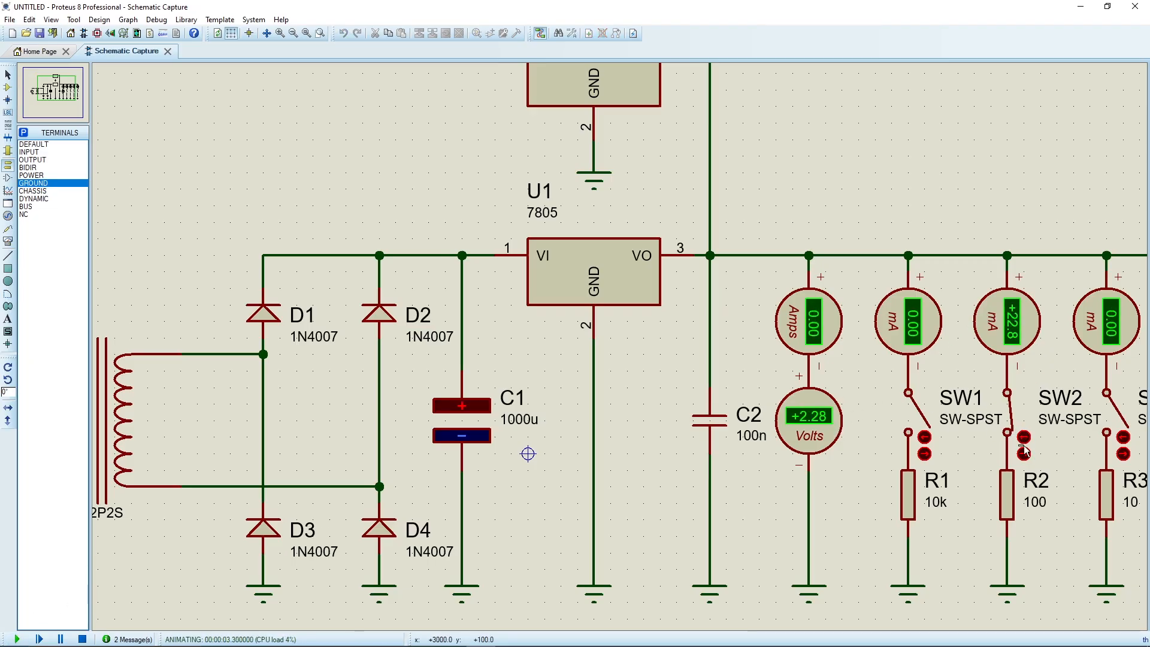
click(1024, 455)
click(1025, 438)
click(1026, 456)
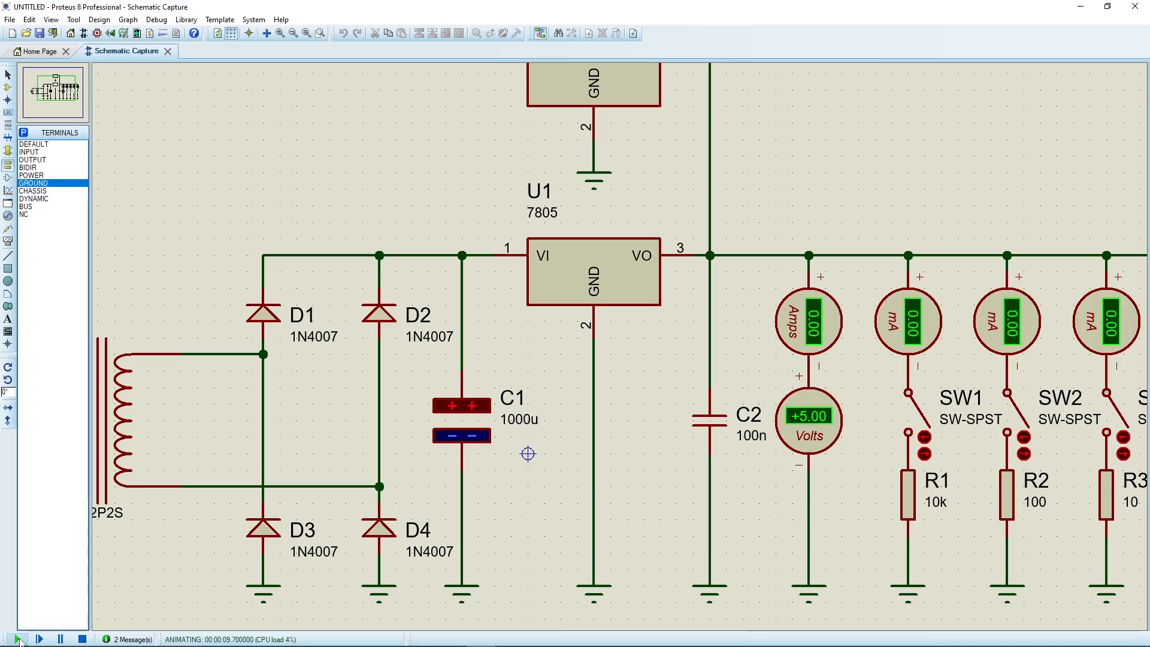
click(83, 639)
Wire the input rail above C1 back to U2's VI pin.
scroll(505, 302, down, 1)
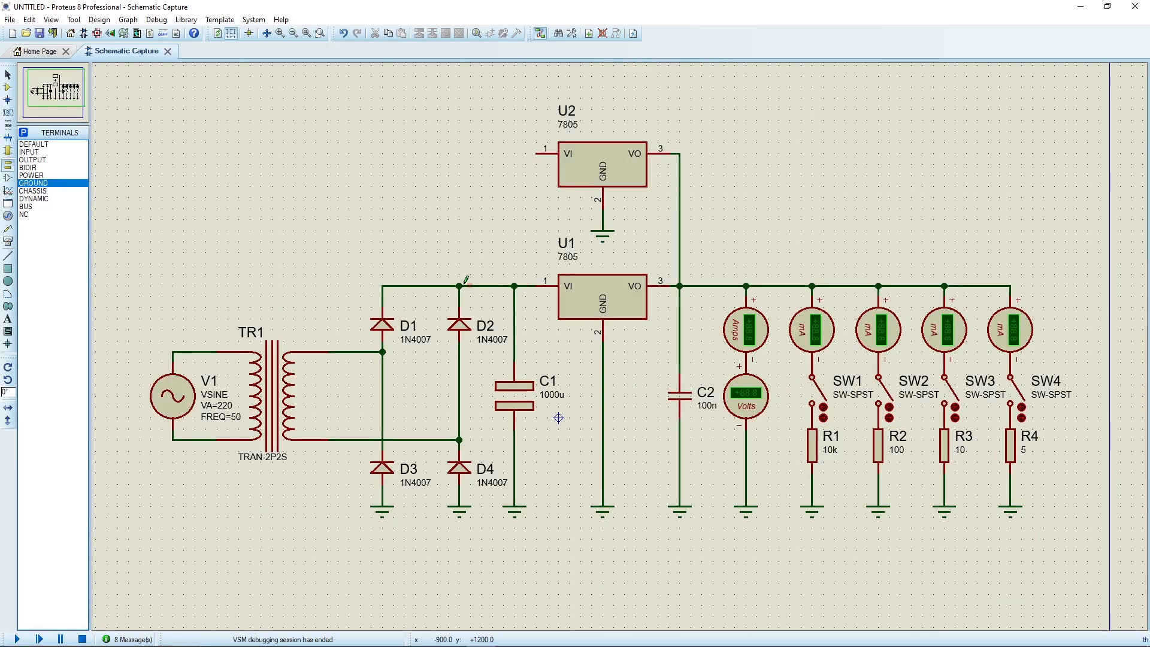
click(515, 285)
click(537, 154)
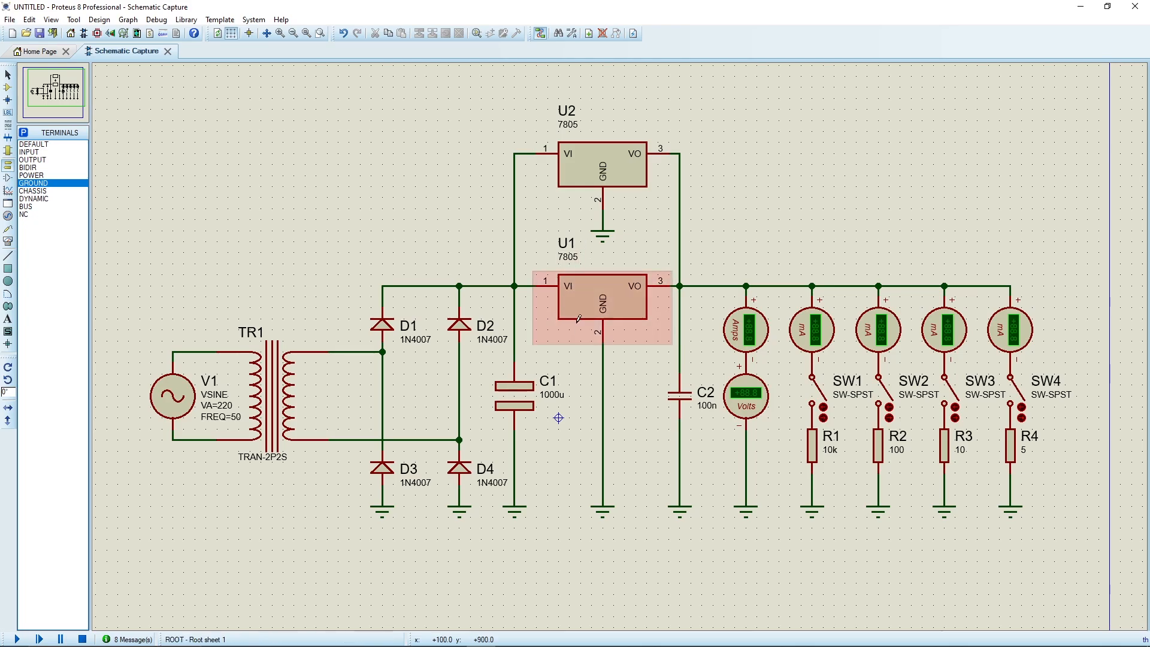